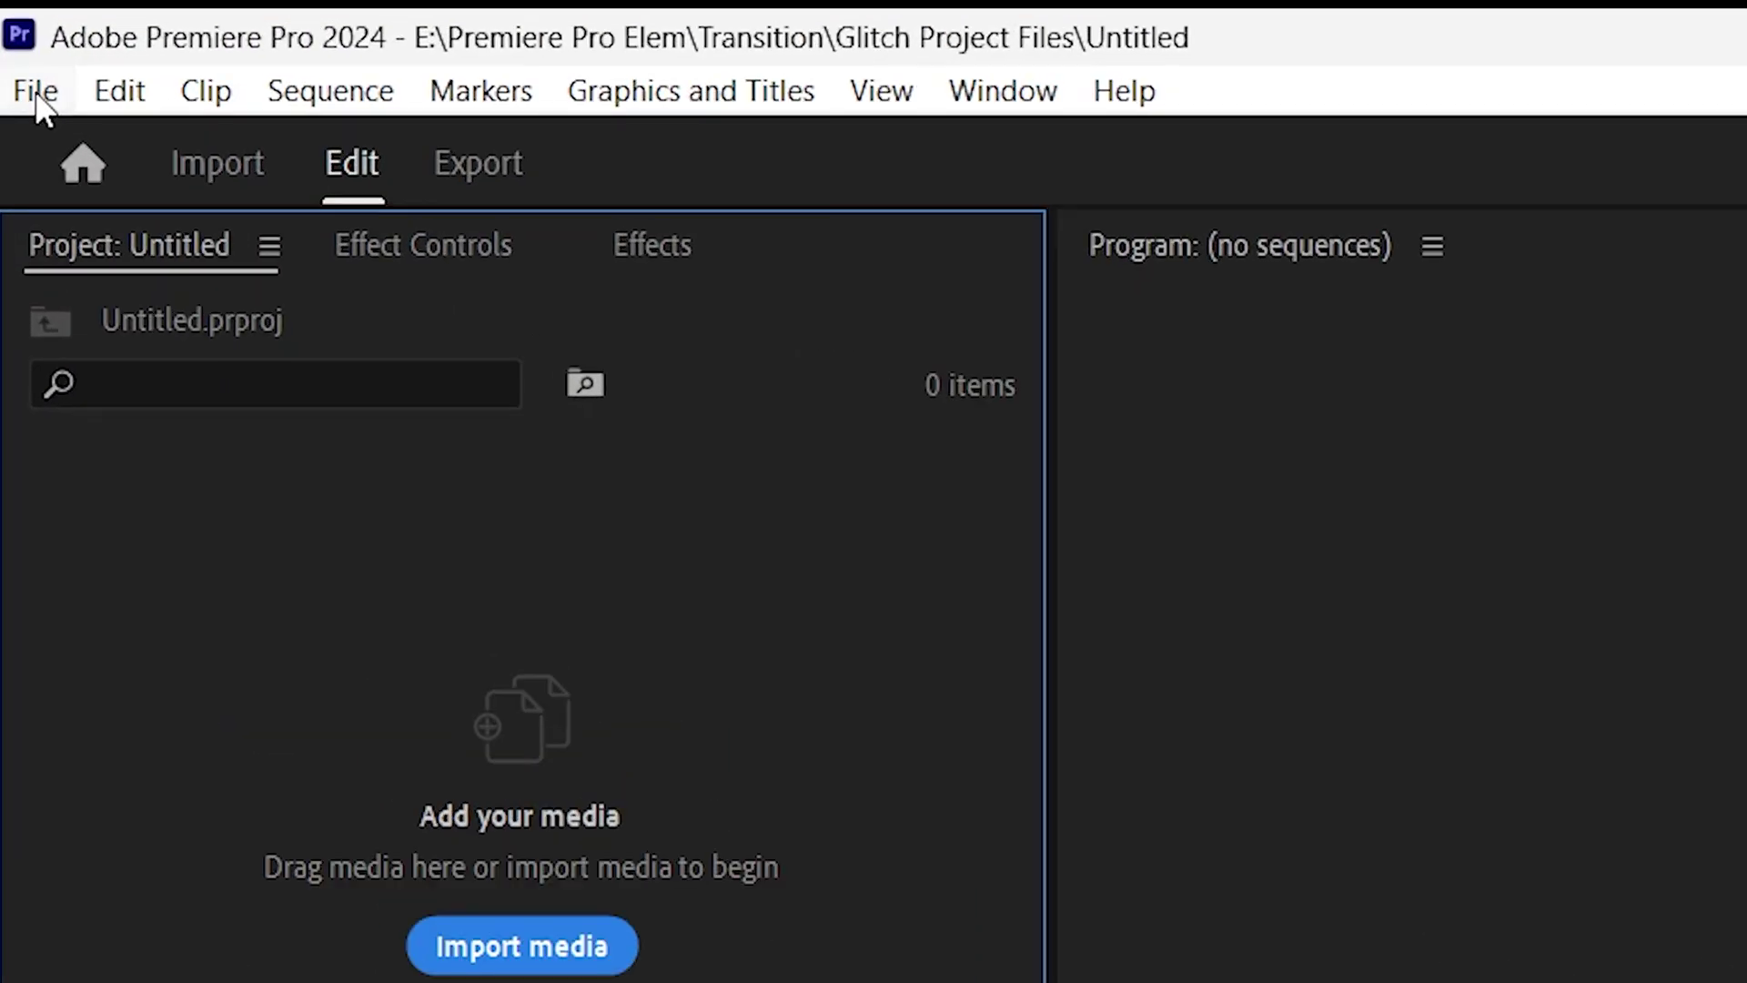
Start a new sequence from the File menu and reposition the New Sequence dialog.
left_click(36, 91)
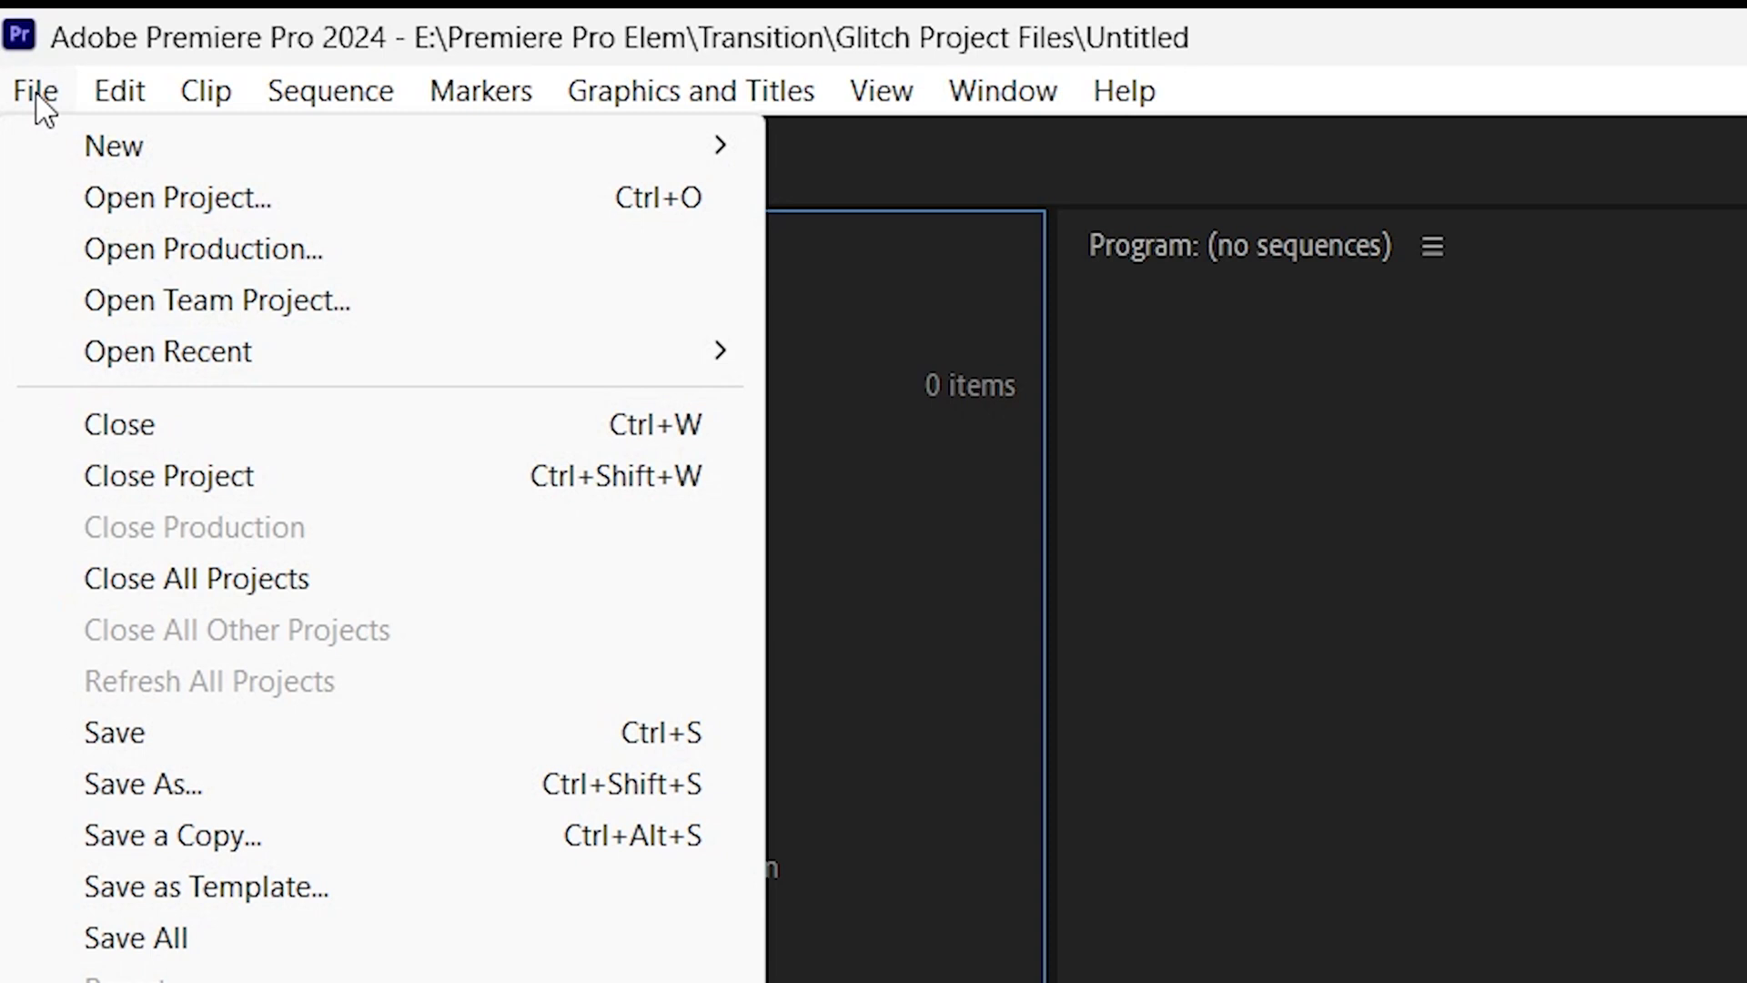
mouse_move(266, 157)
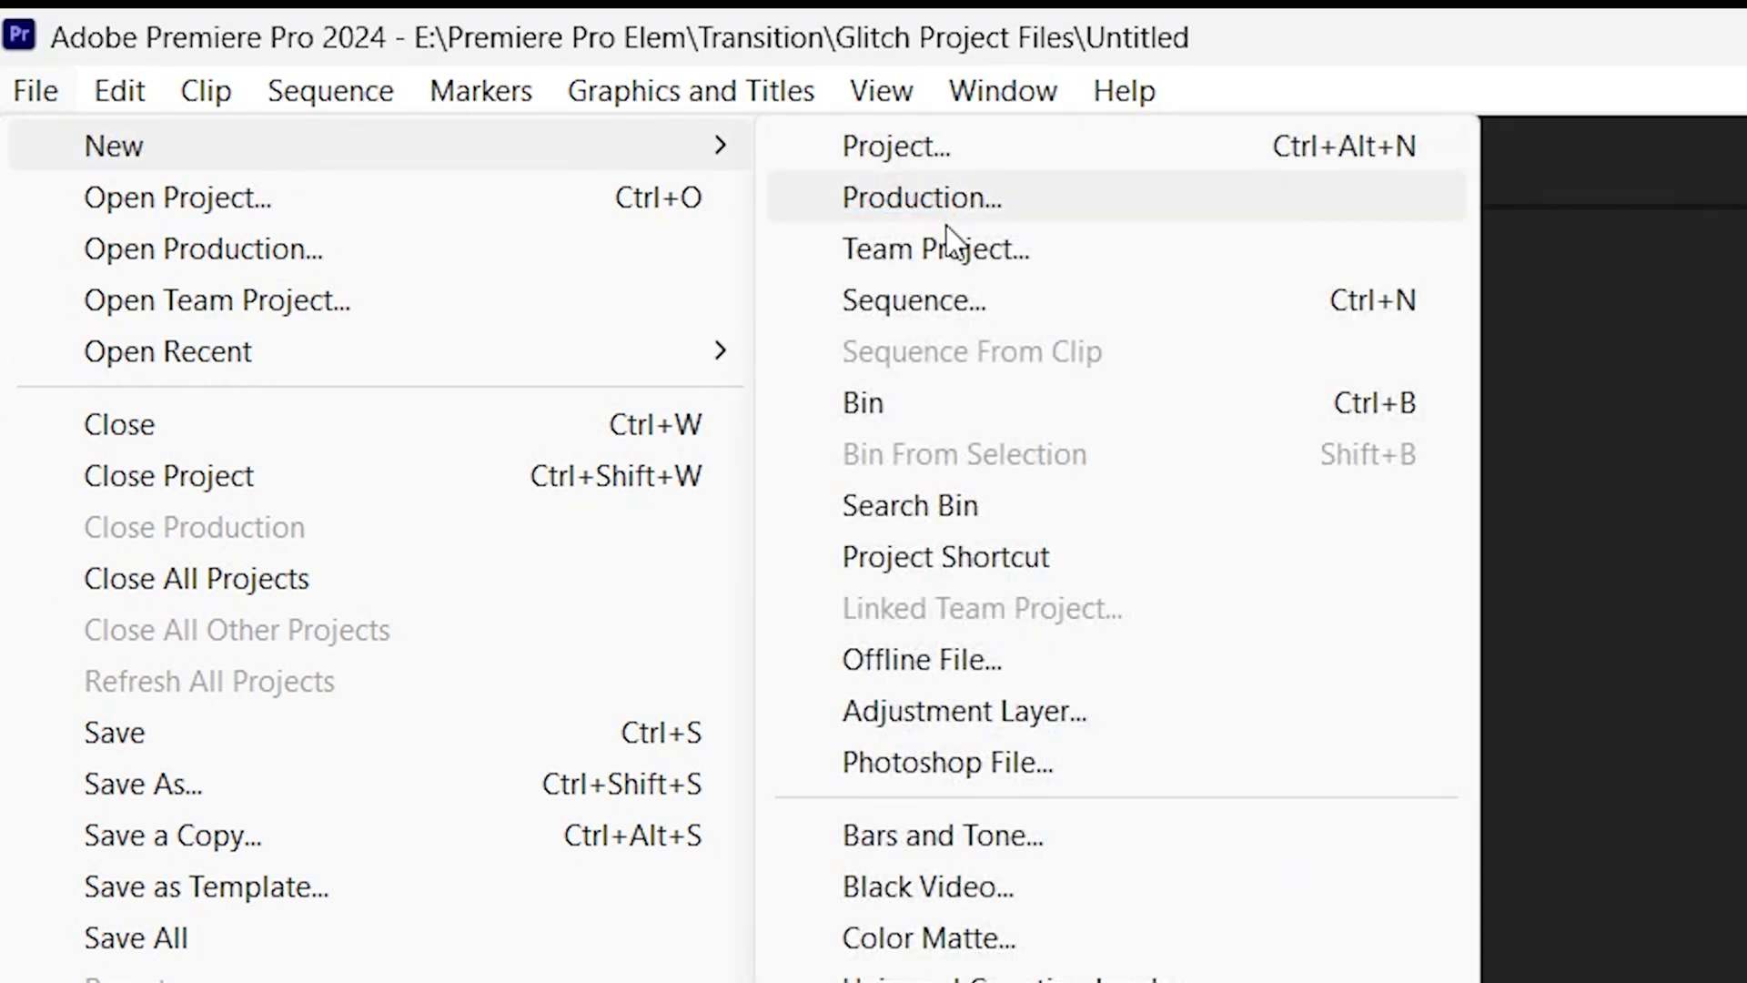
left_click(1103, 308)
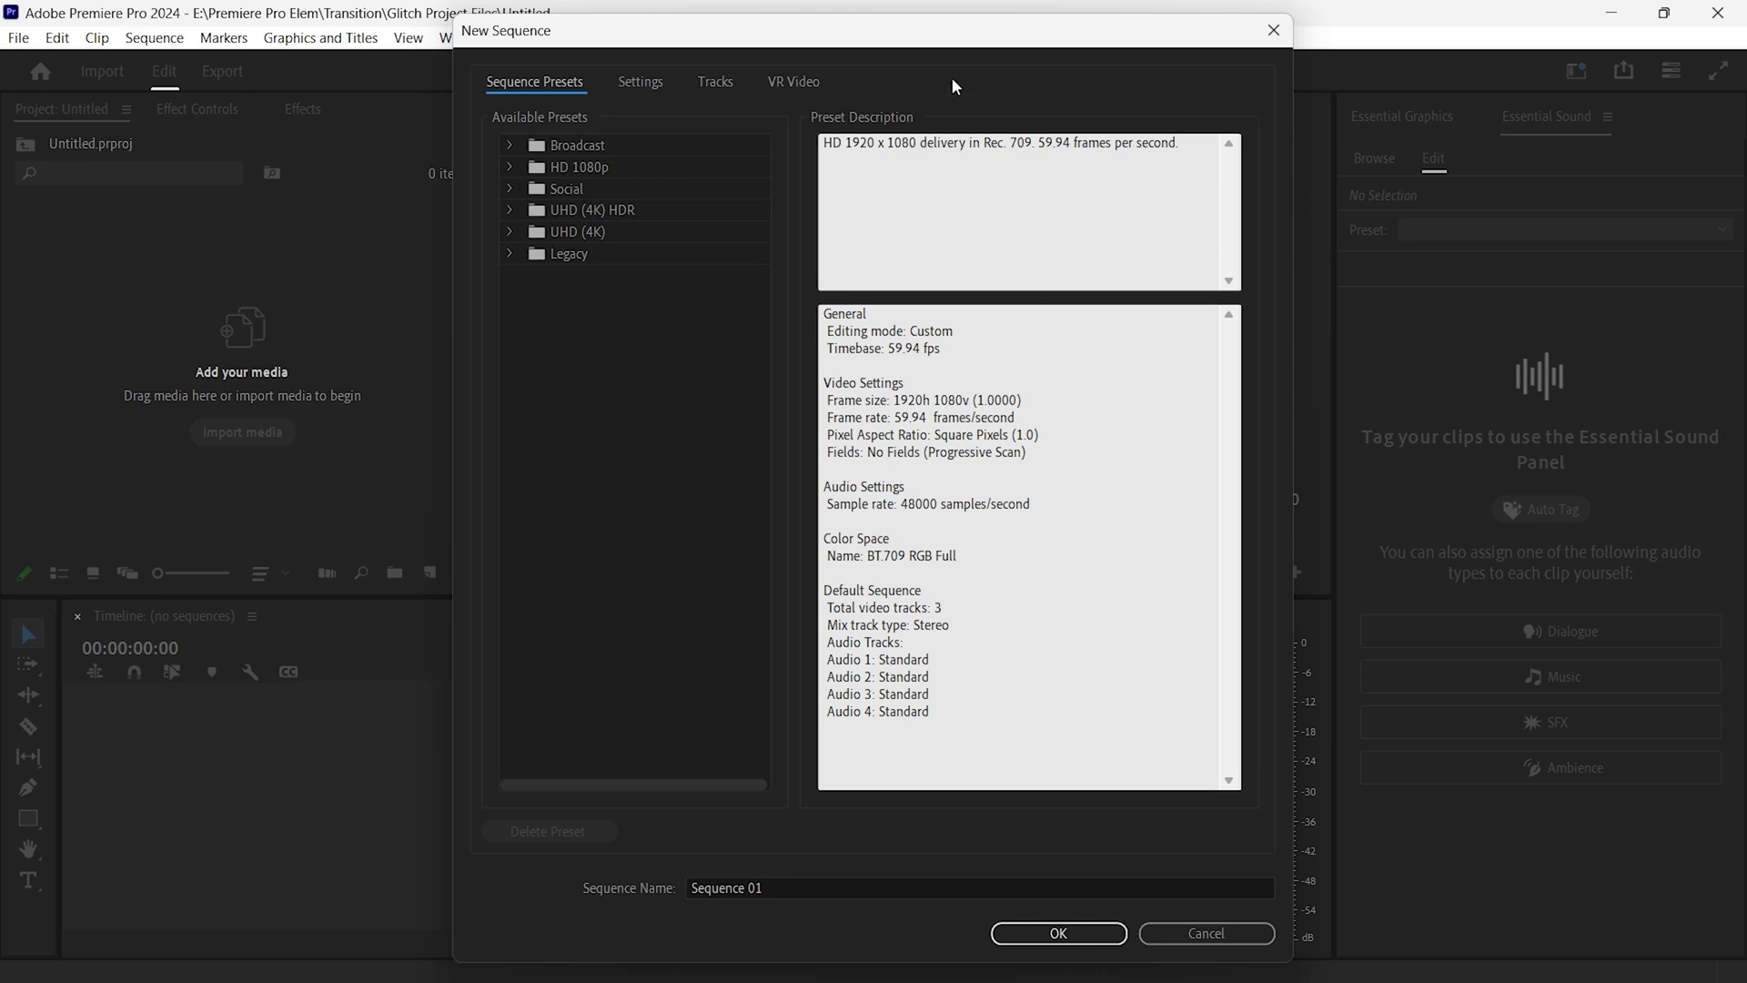
left_click_drag(951, 32, 995, 56)
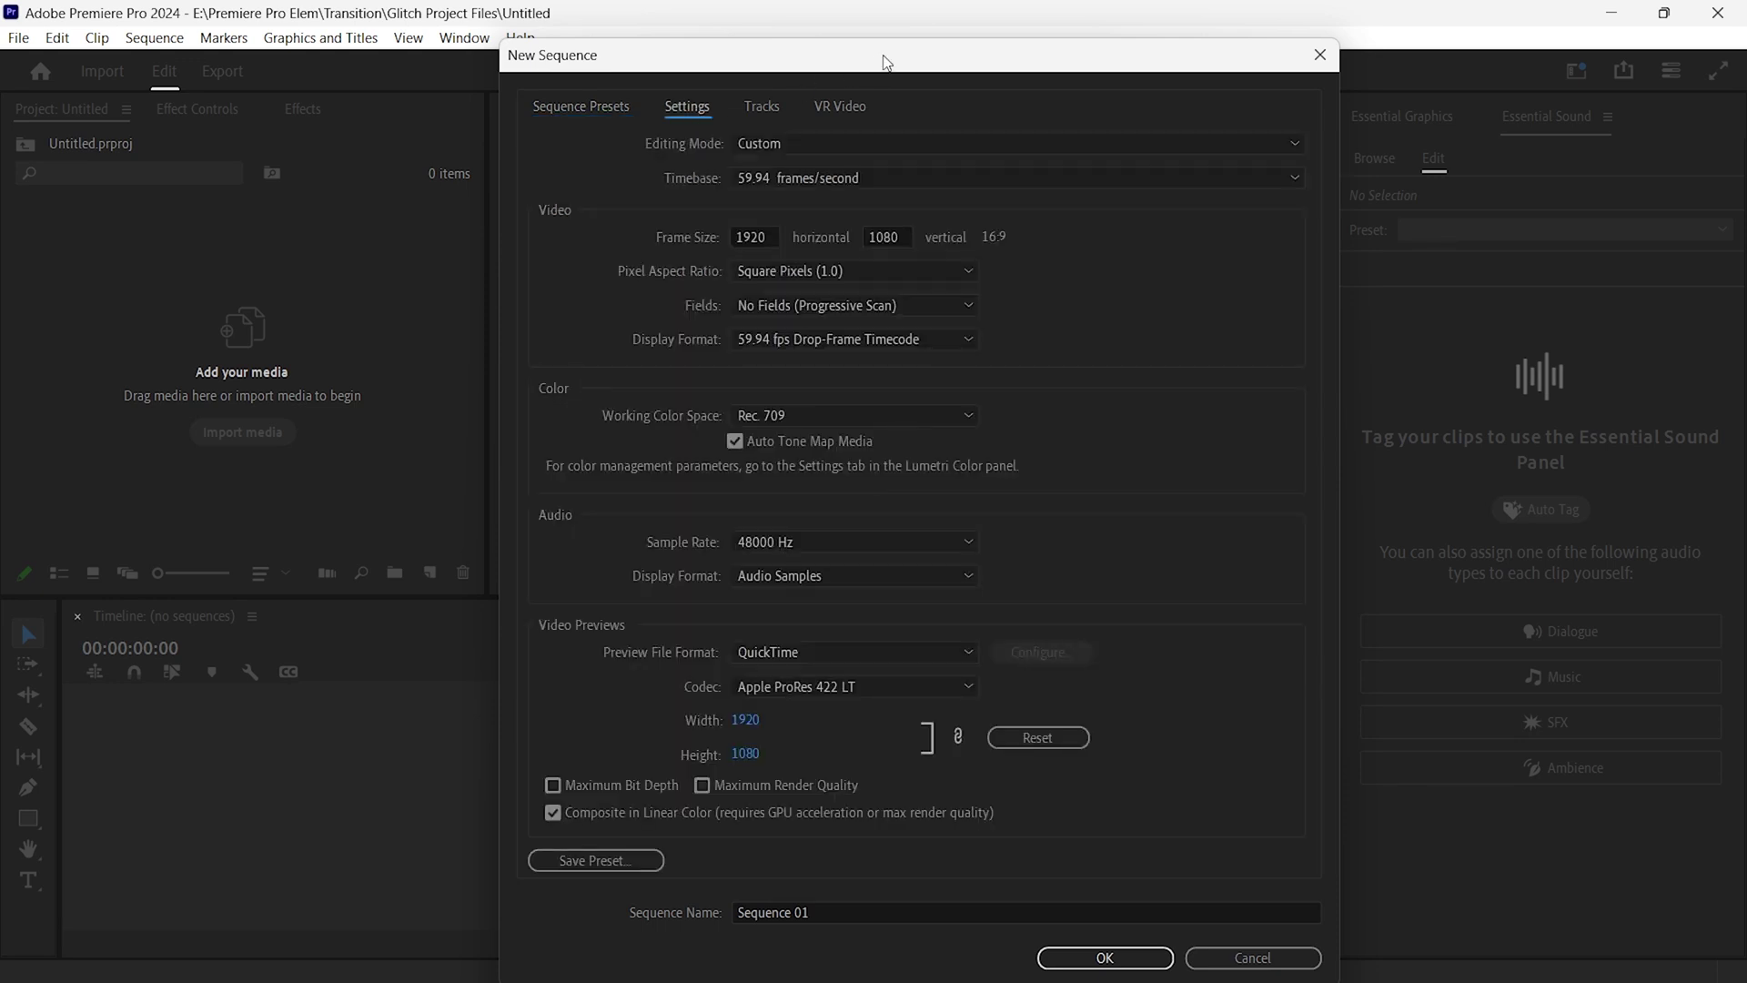
left_click_drag(881, 63, 871, 58)
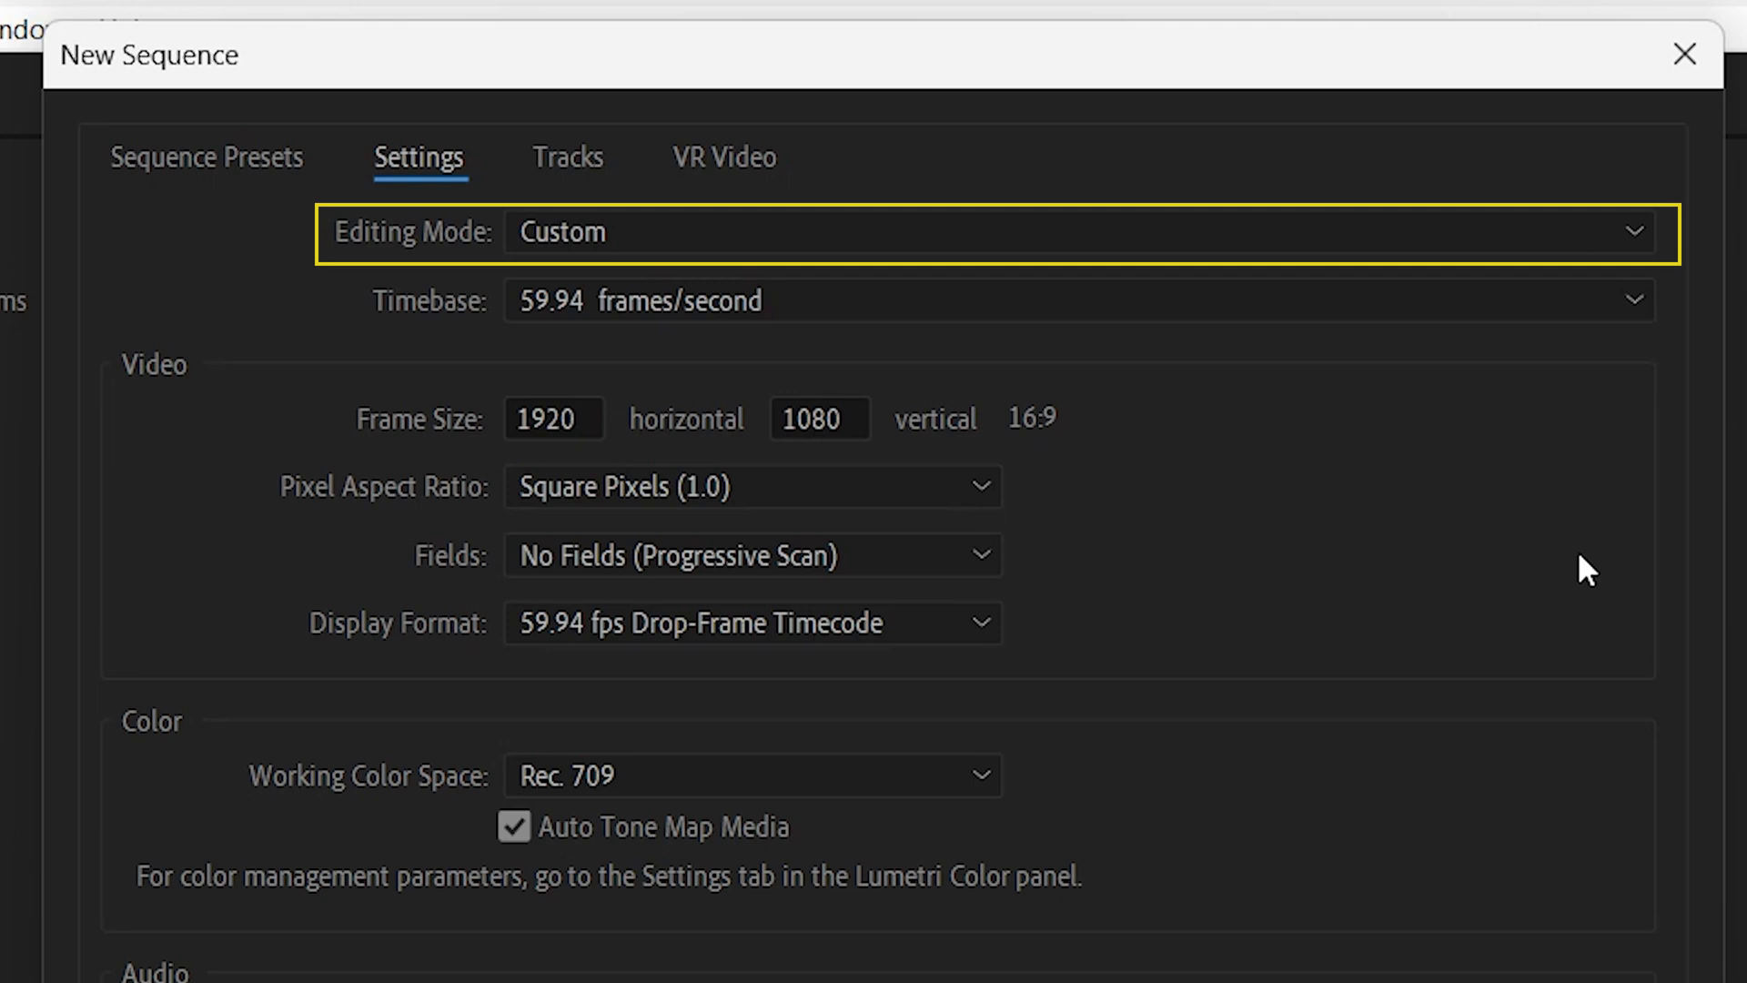
Set the sequence timebase to 30.00 frames/second, correcting an initial 60 fps choice.
left_click(869, 309)
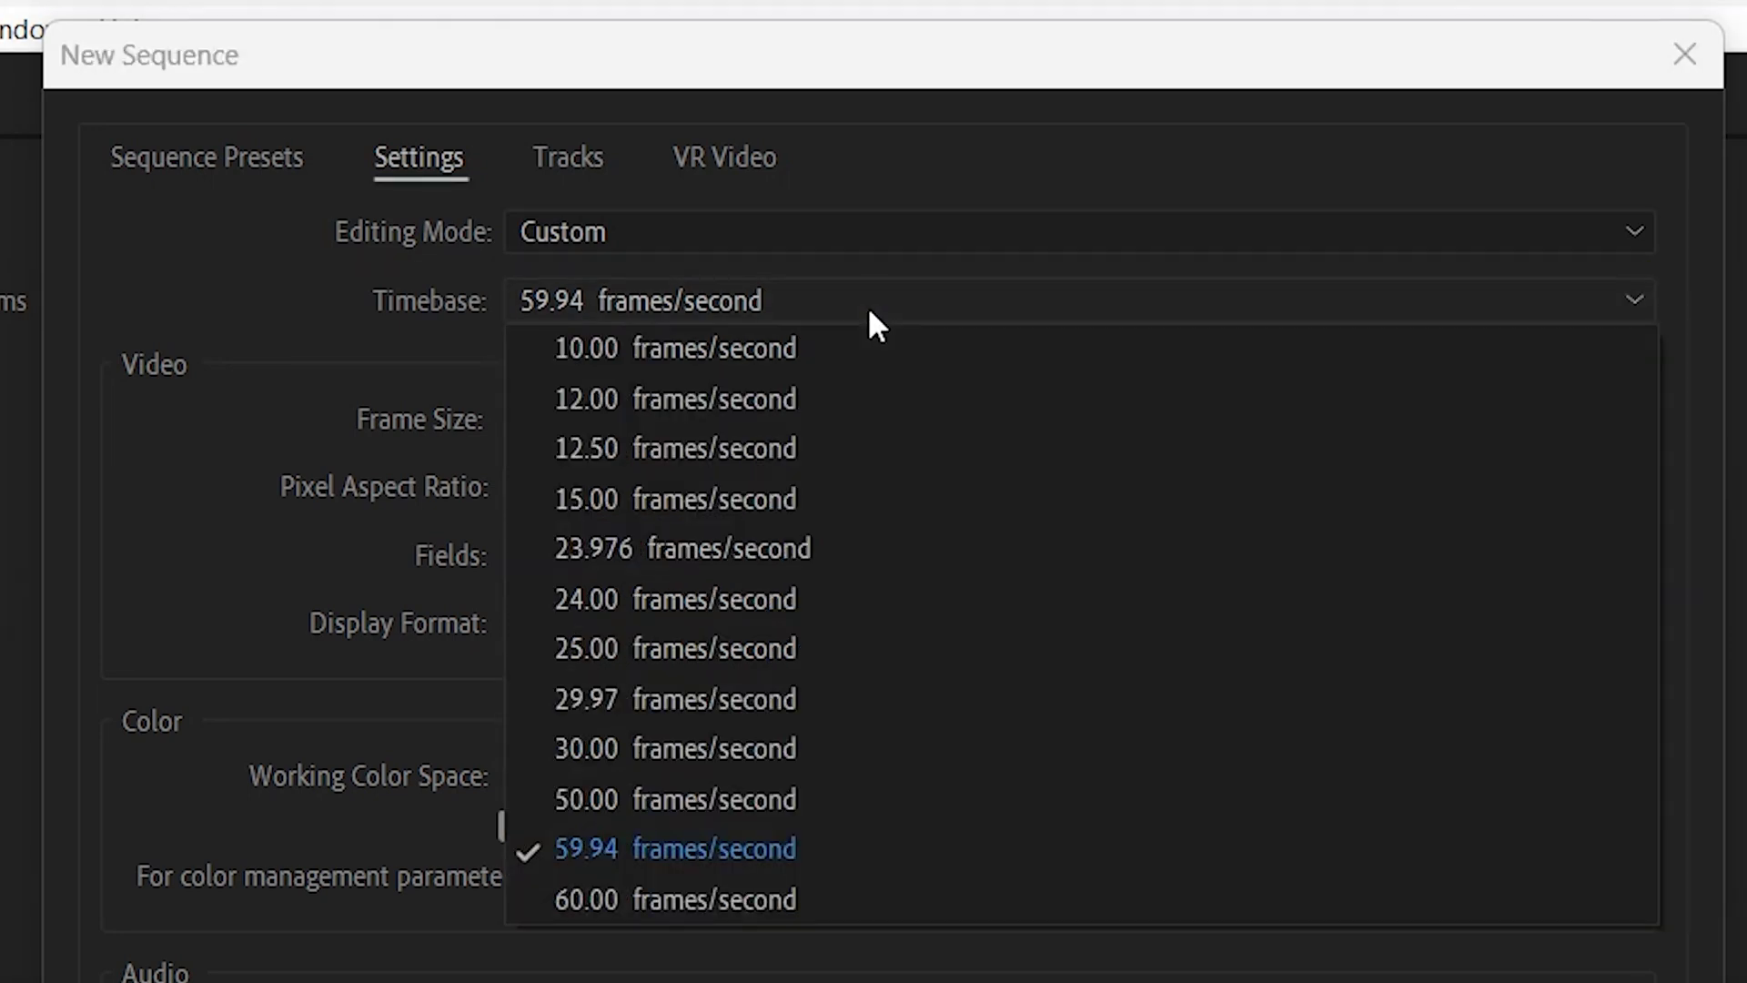
left_click(701, 899)
left_click(698, 300)
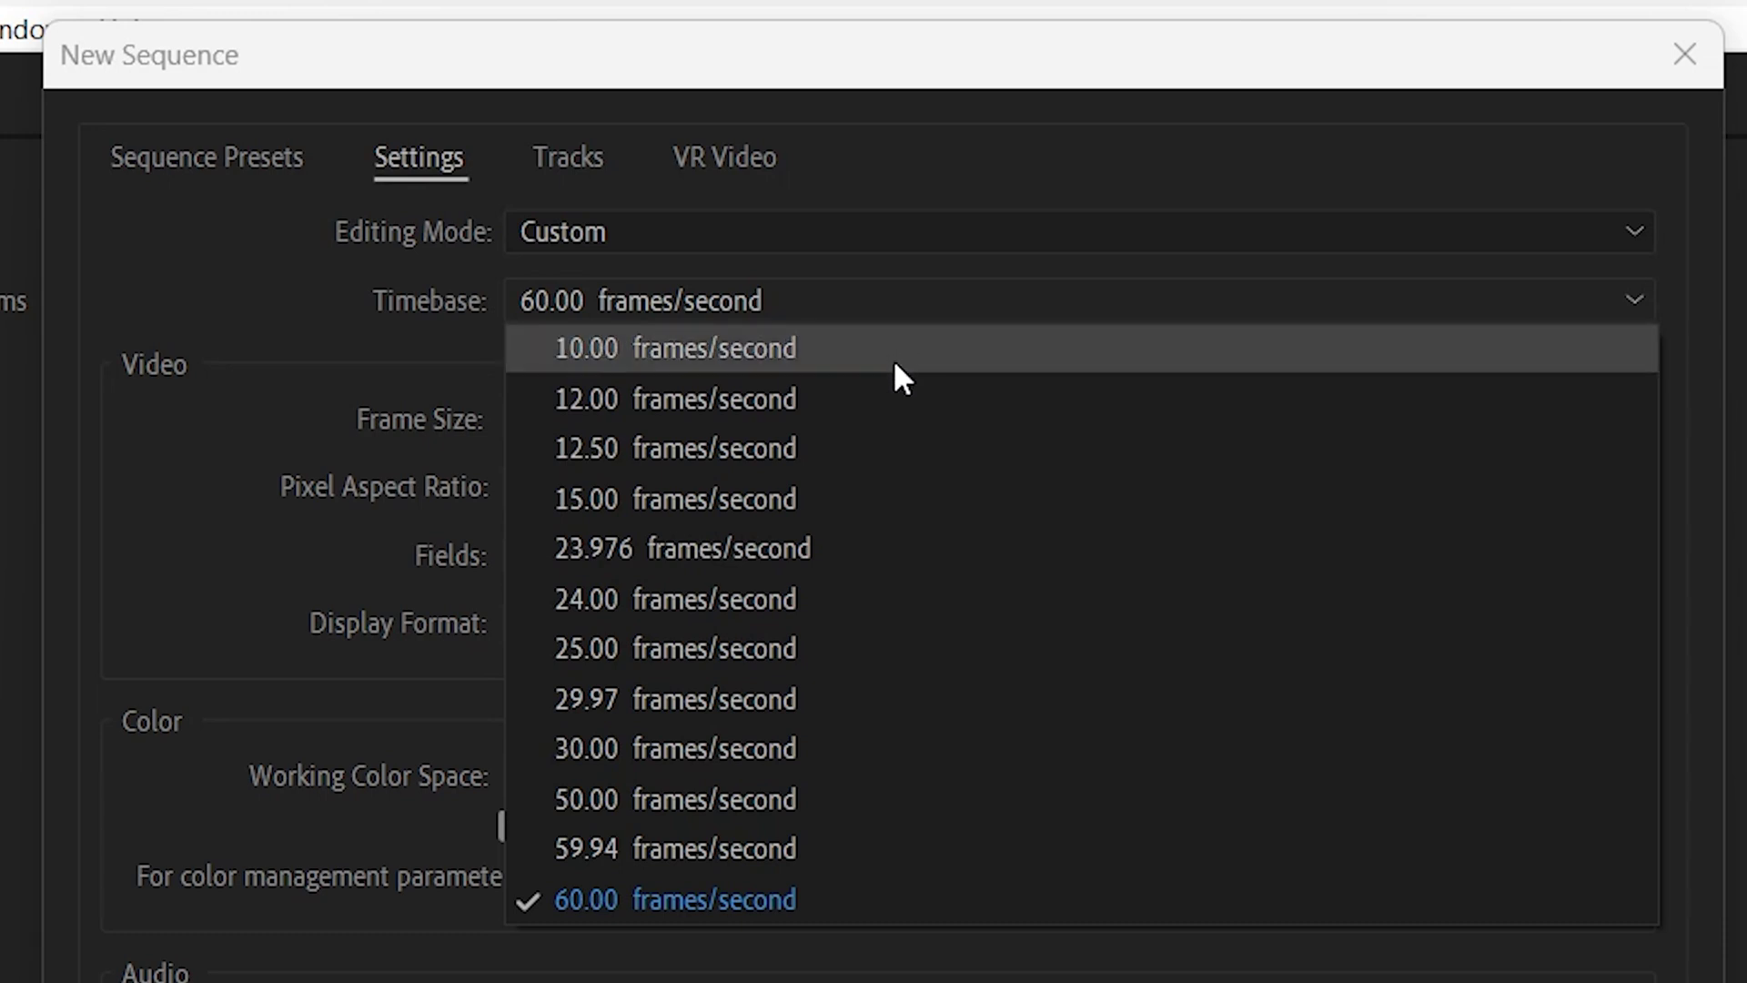
left_click(863, 760)
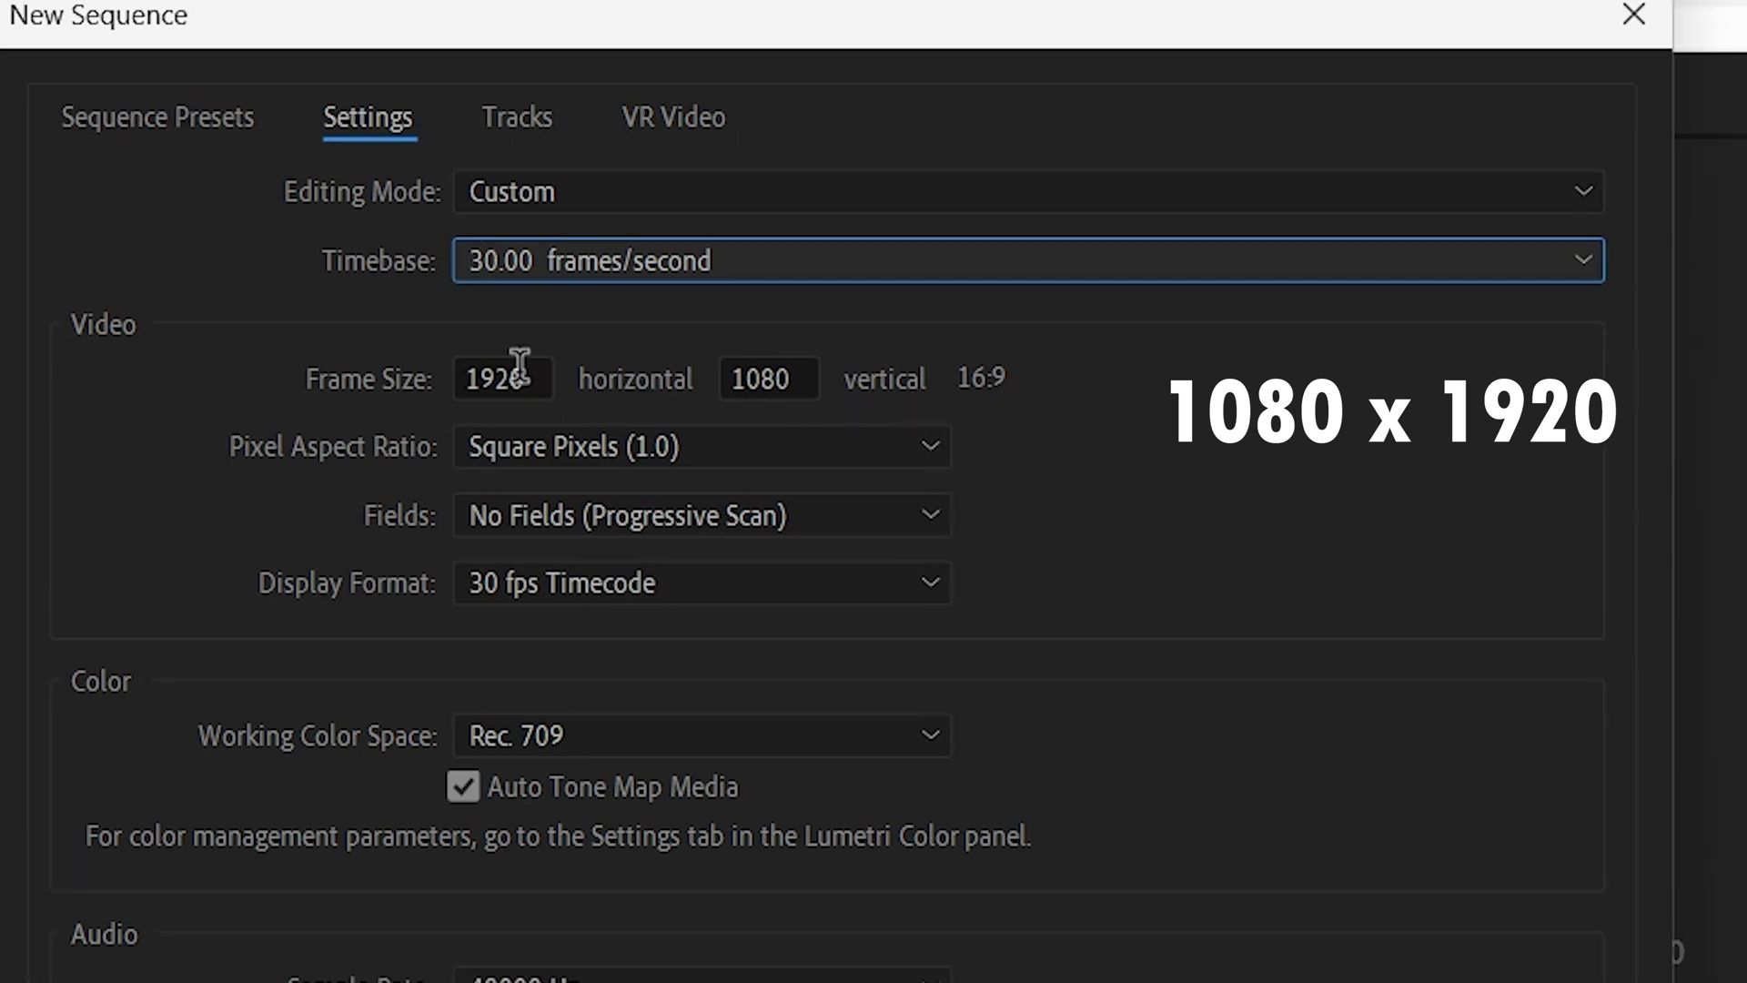
Set the sequence frame size to 1080 wide by 1920 high.
left_click(501, 369)
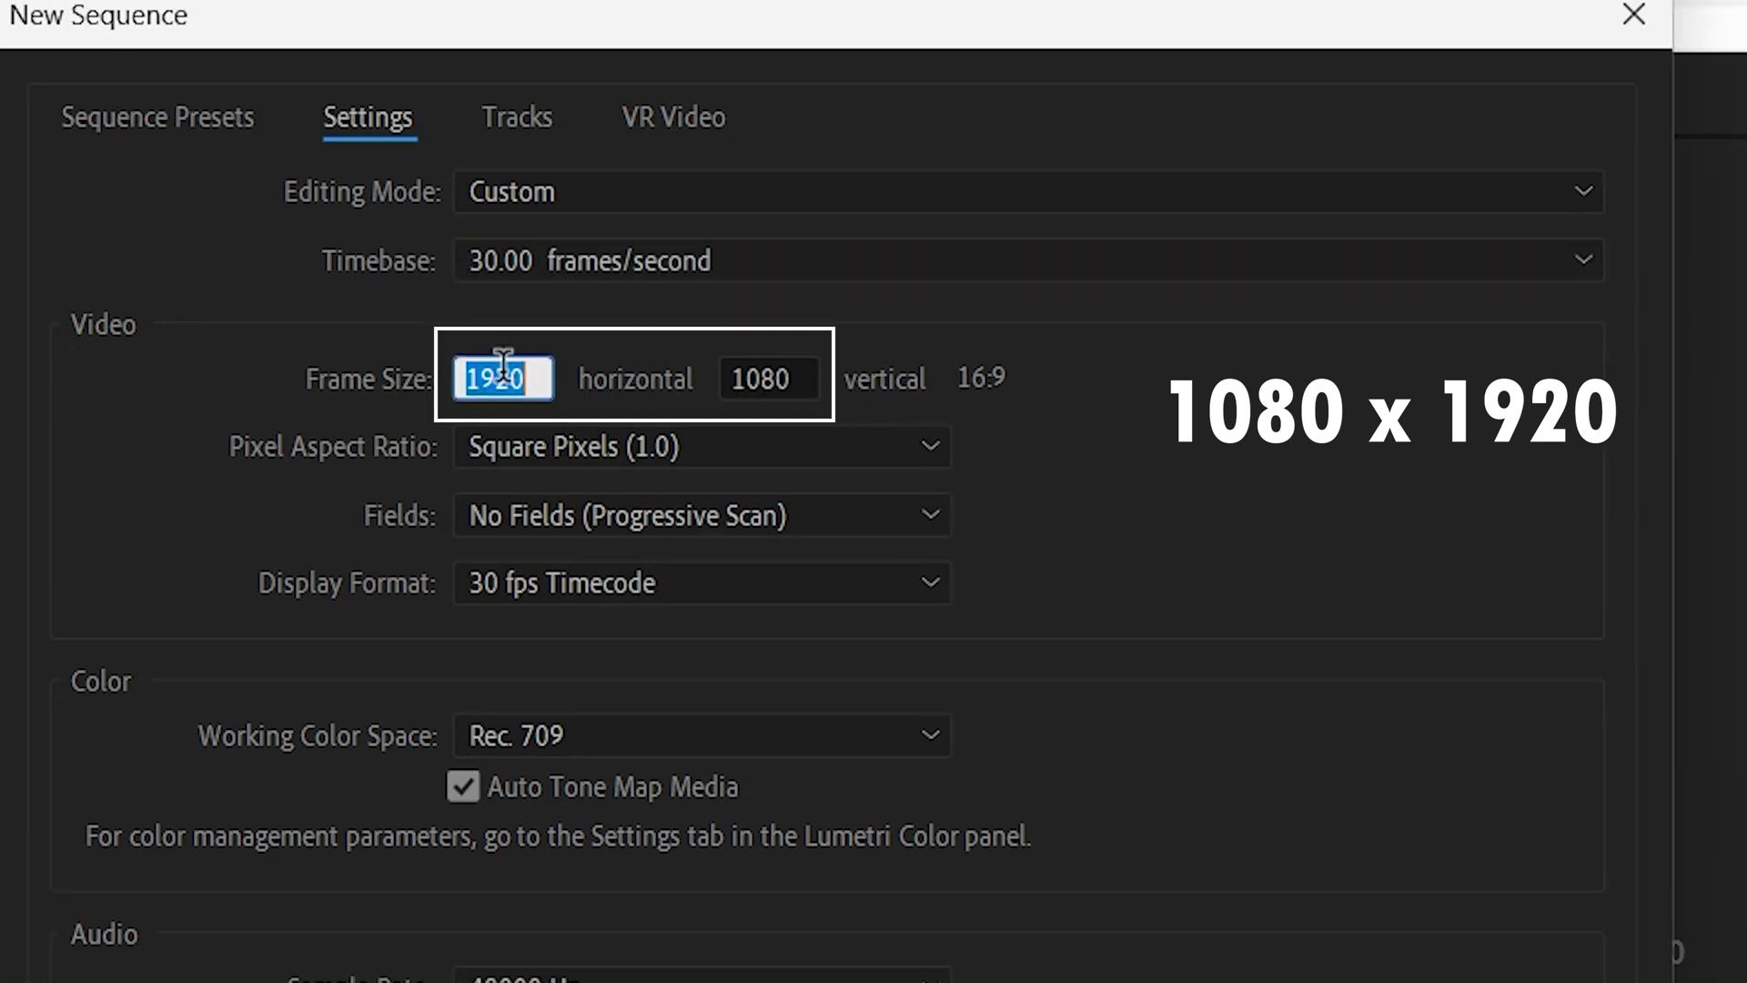
type("1080")
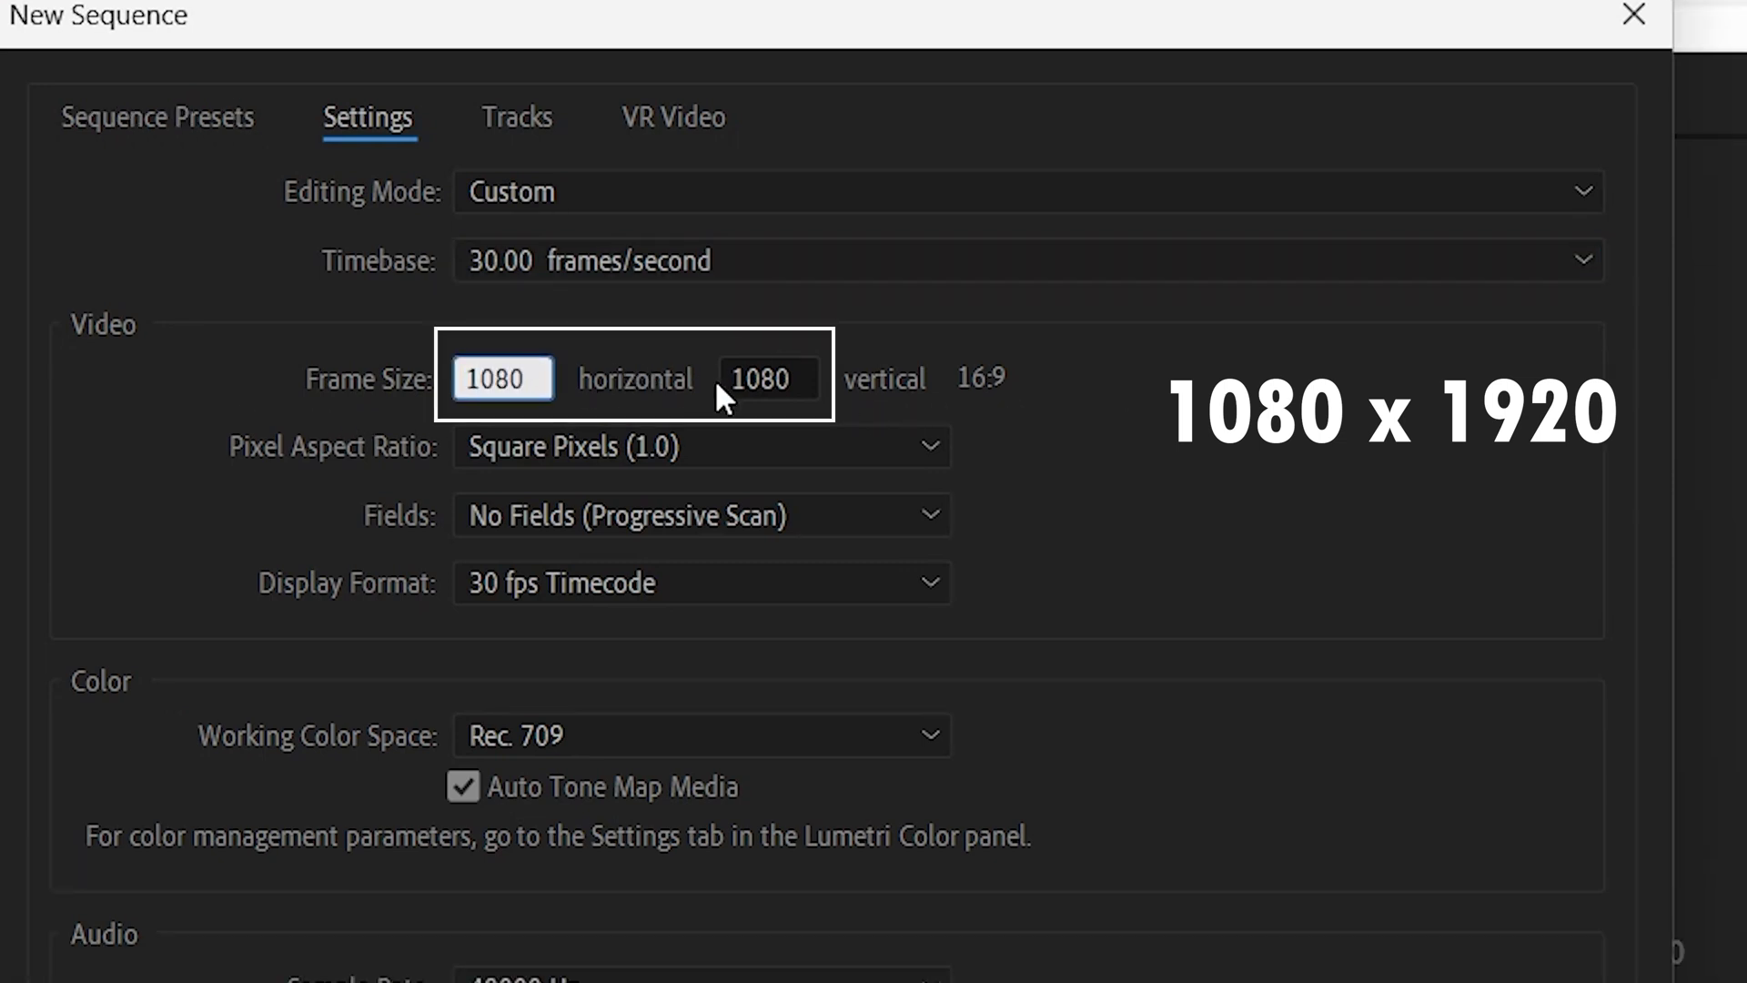
left_click(752, 378)
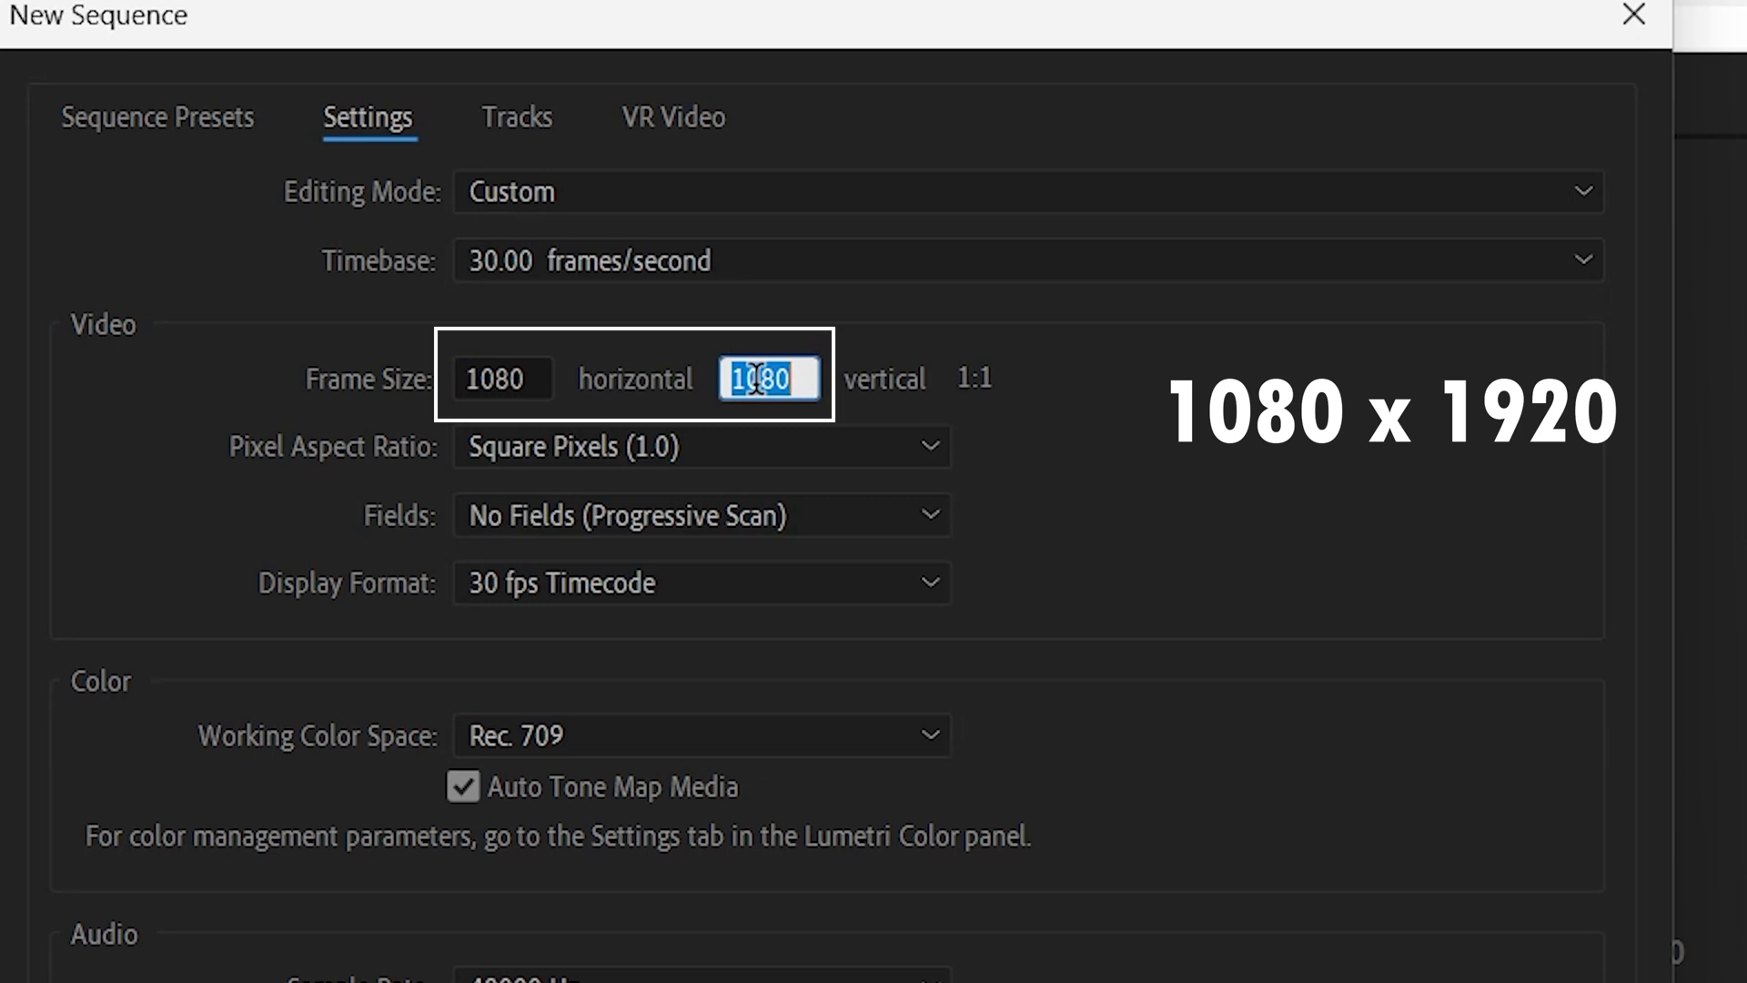
type("1920")
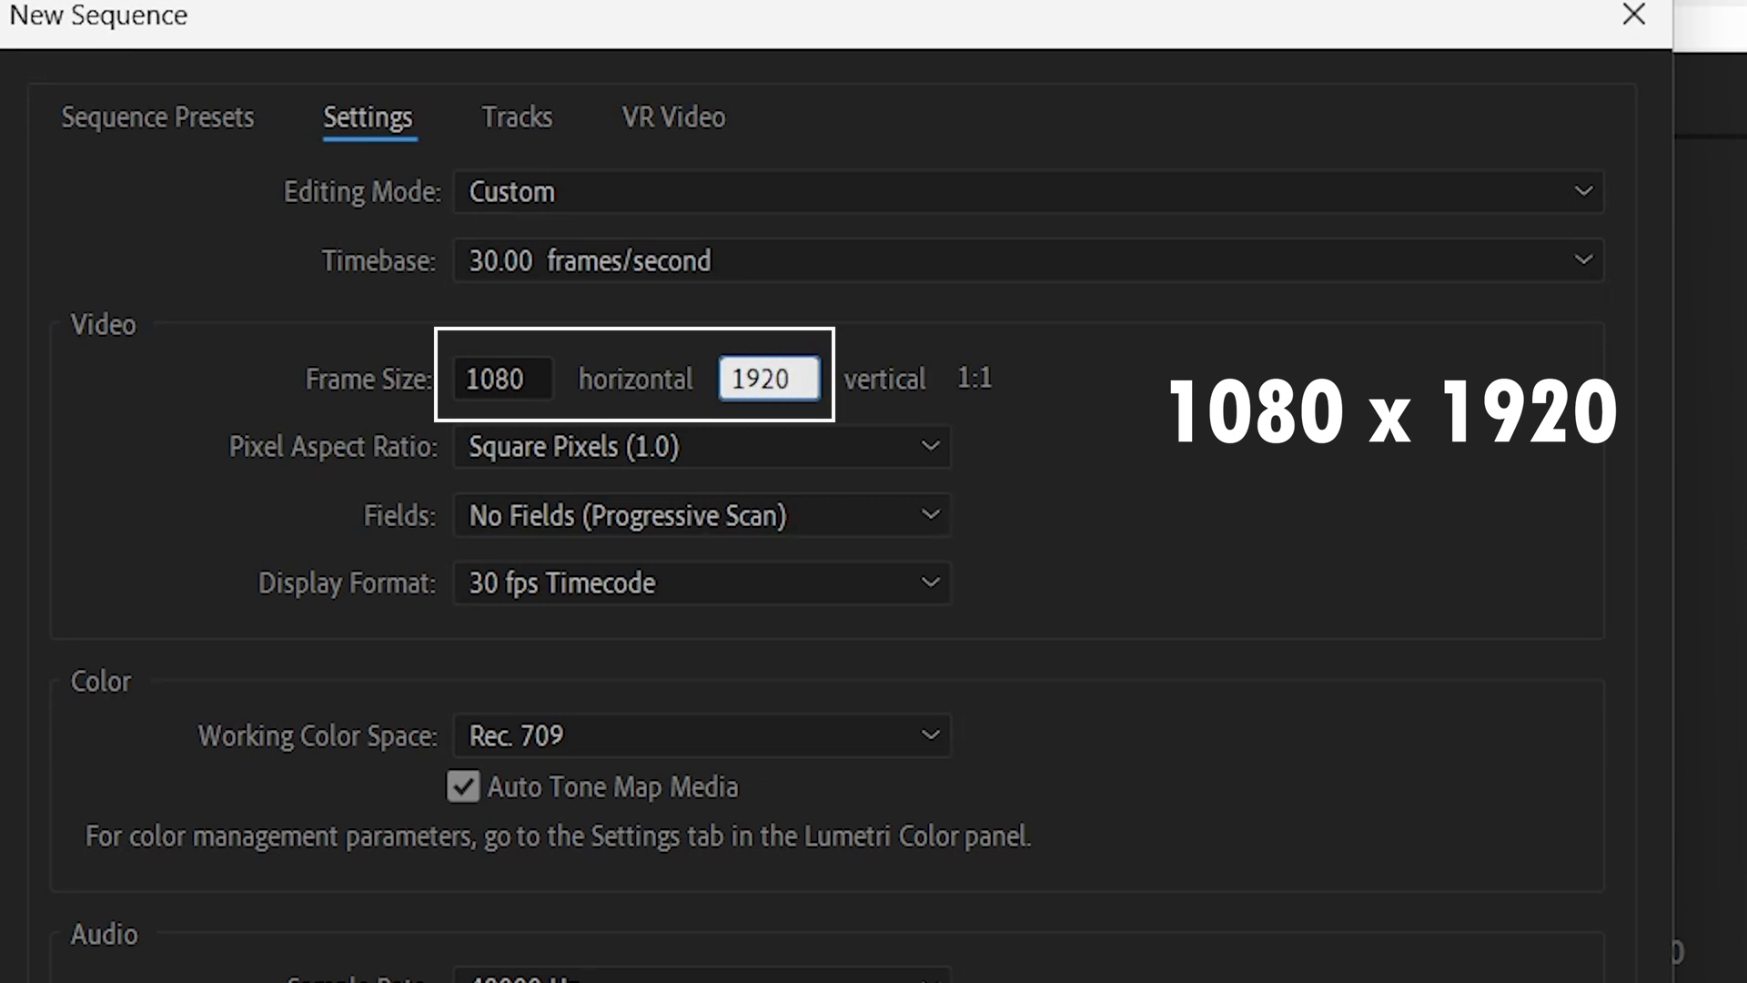
left_click(1126, 490)
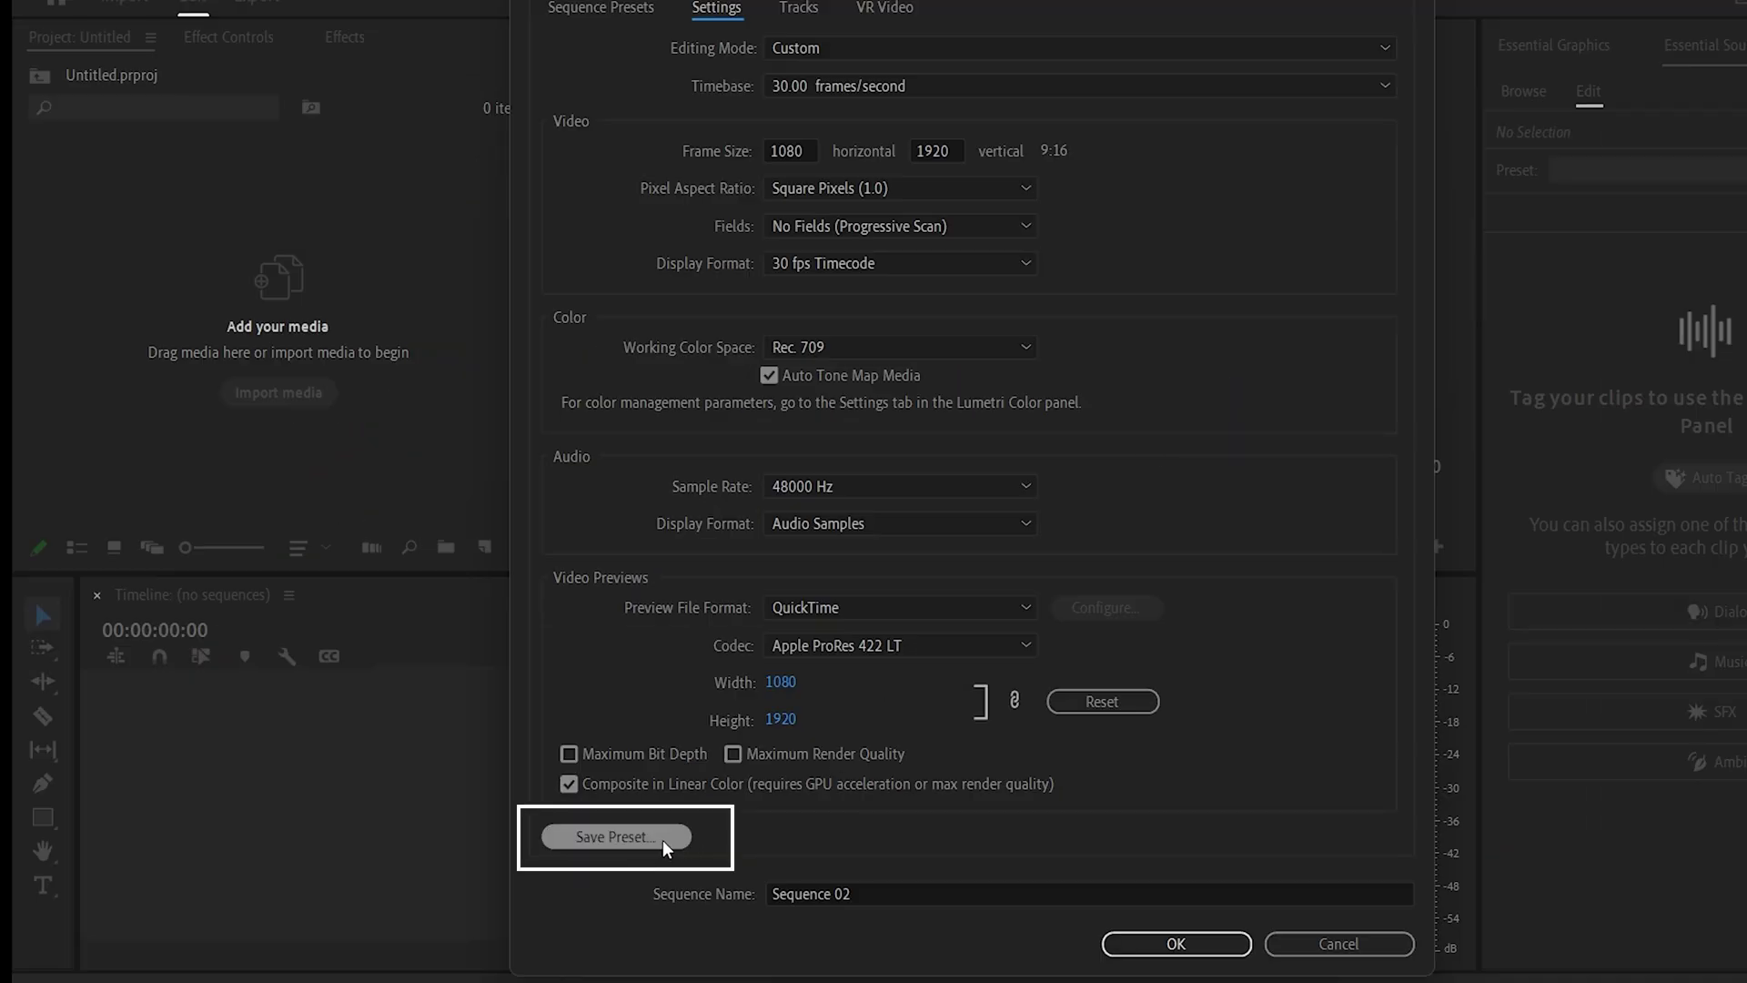
Save these sequence settings as a preset named 'YouTube Shorts'.
left_click(663, 839)
type("YouTube Shorts")
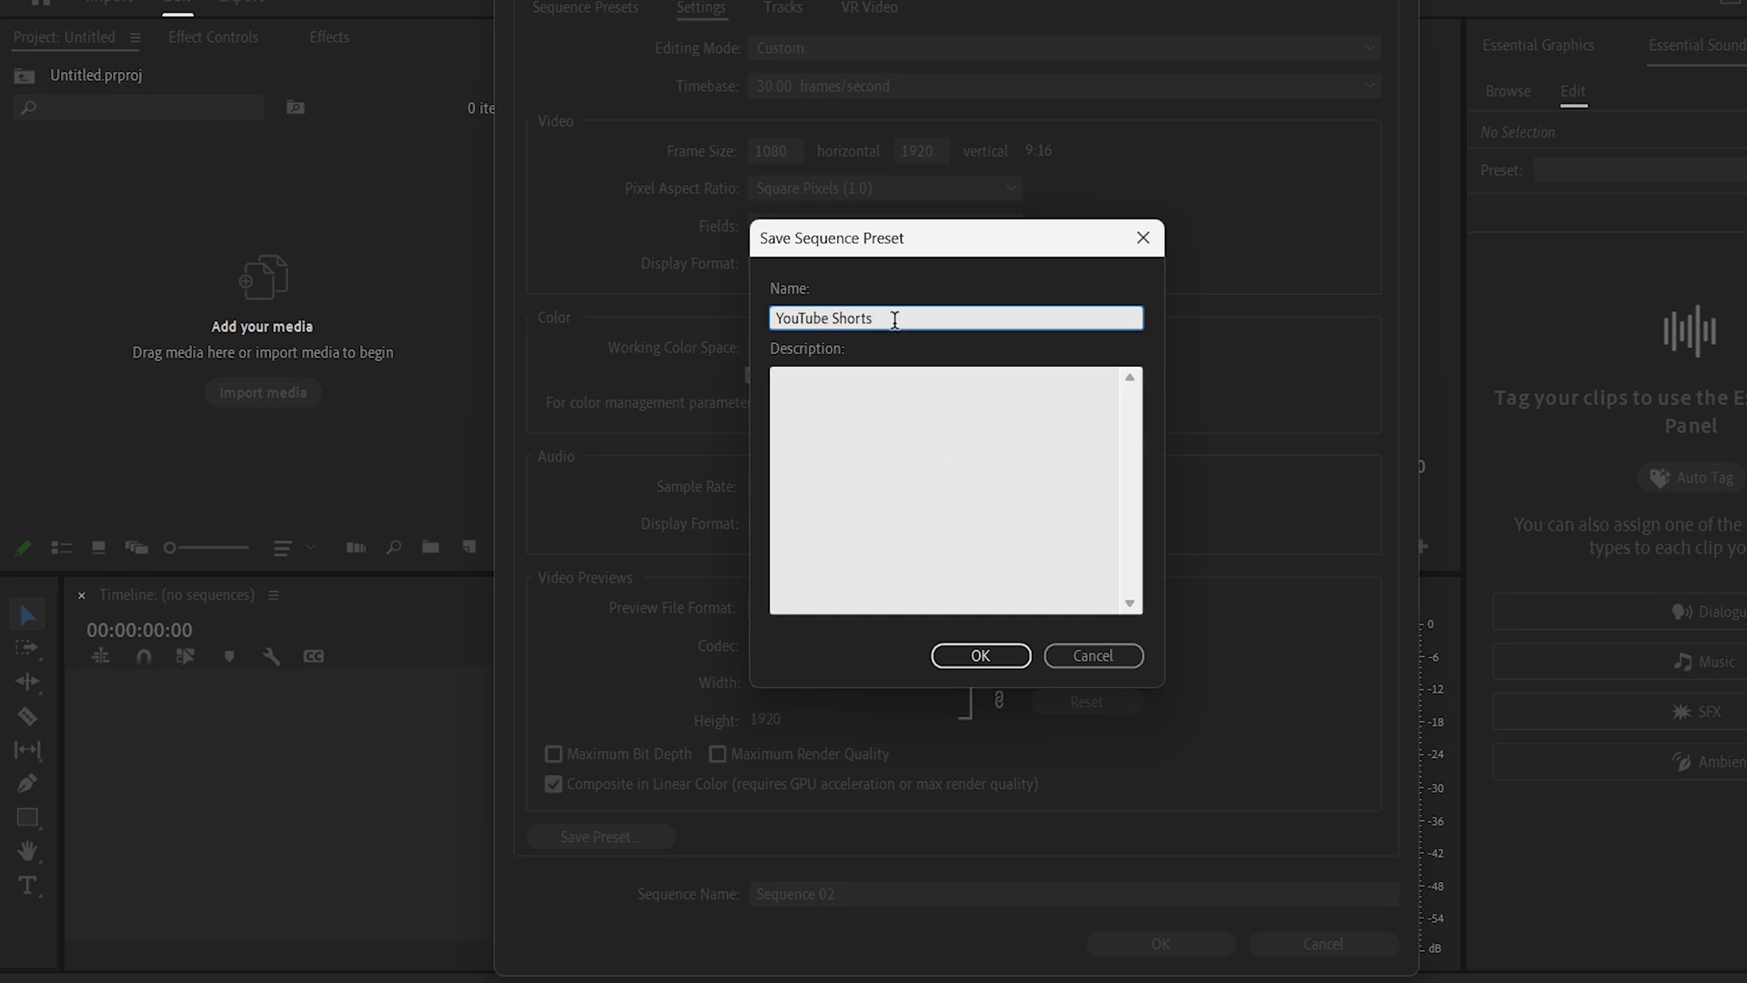
key("Tab")
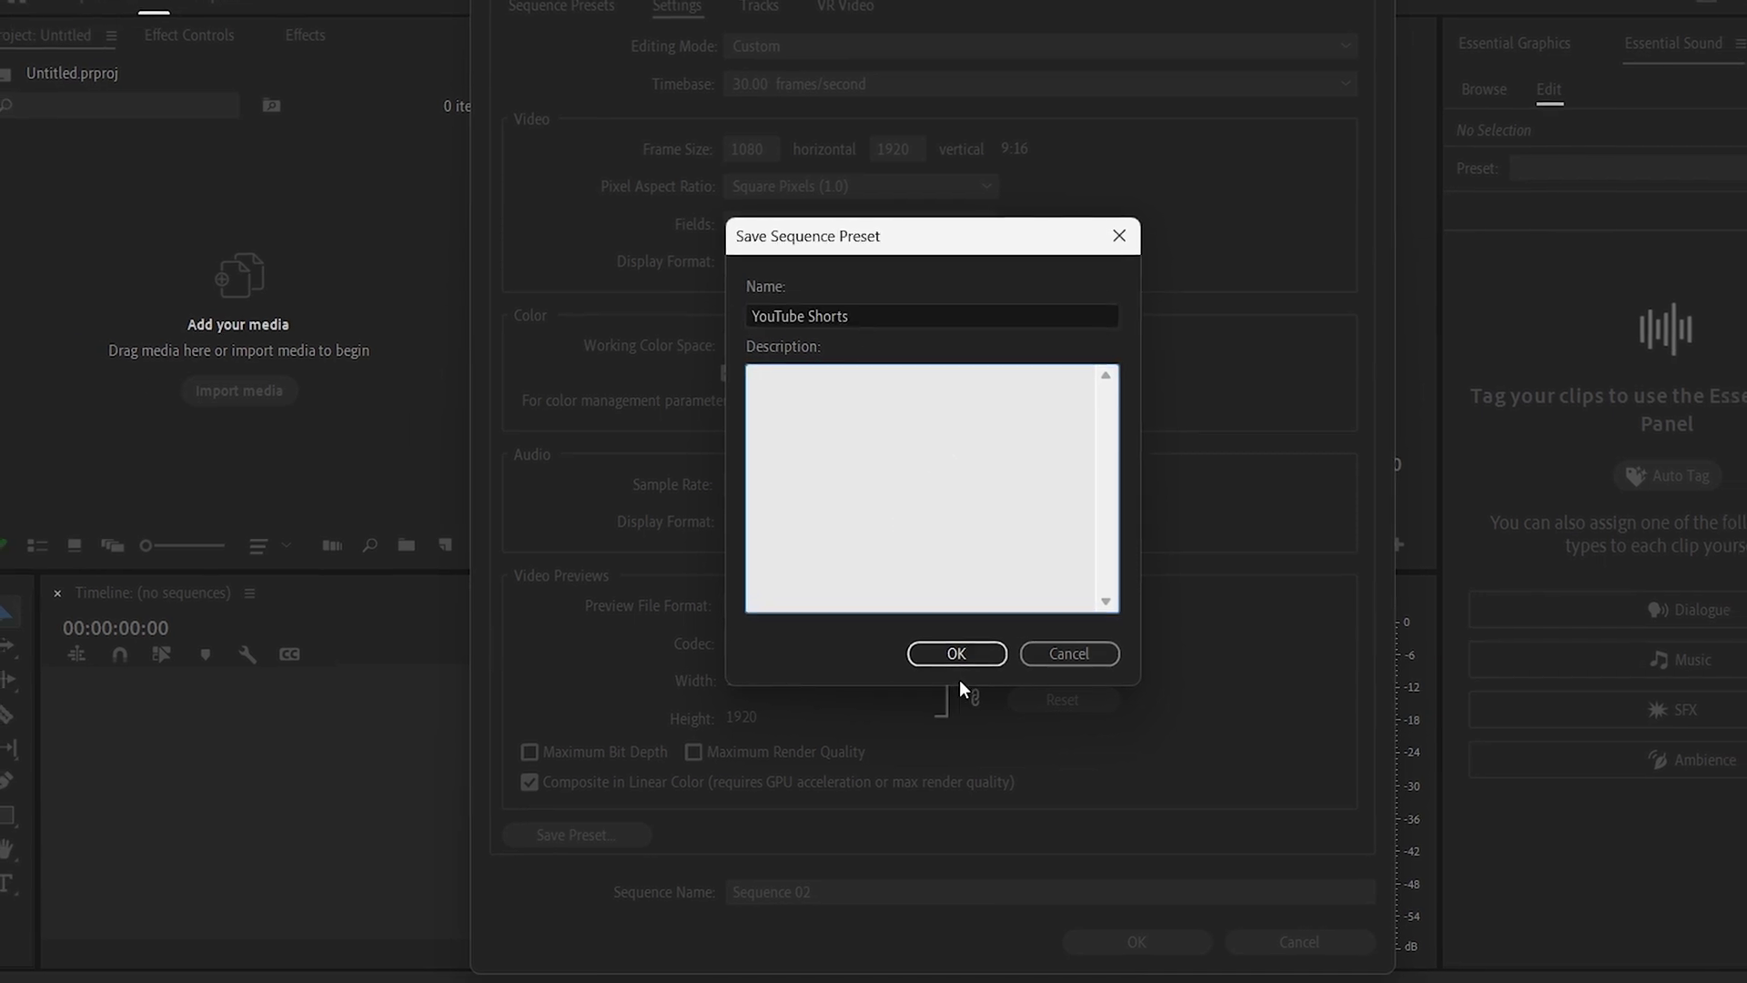
left_click(955, 653)
Start another new sequence and expand the Custom presets folder to show YouTube Shorts.
left_click(18, 37)
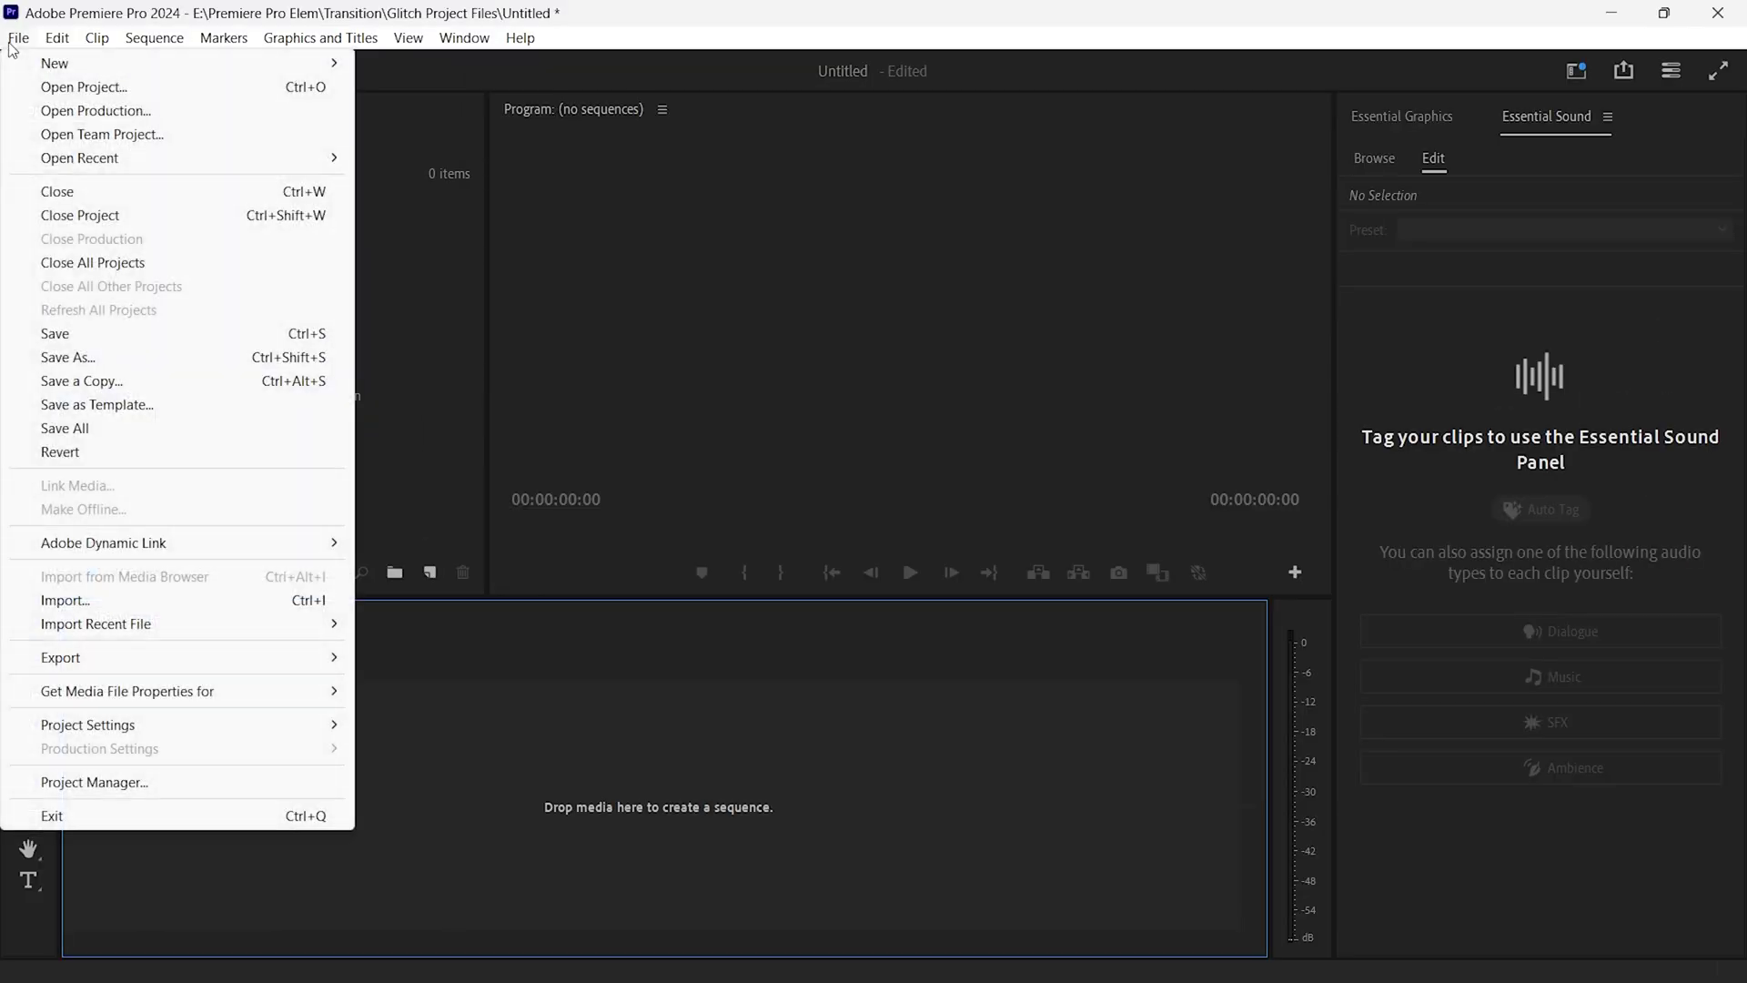
mouse_move(58, 58)
left_click(441, 137)
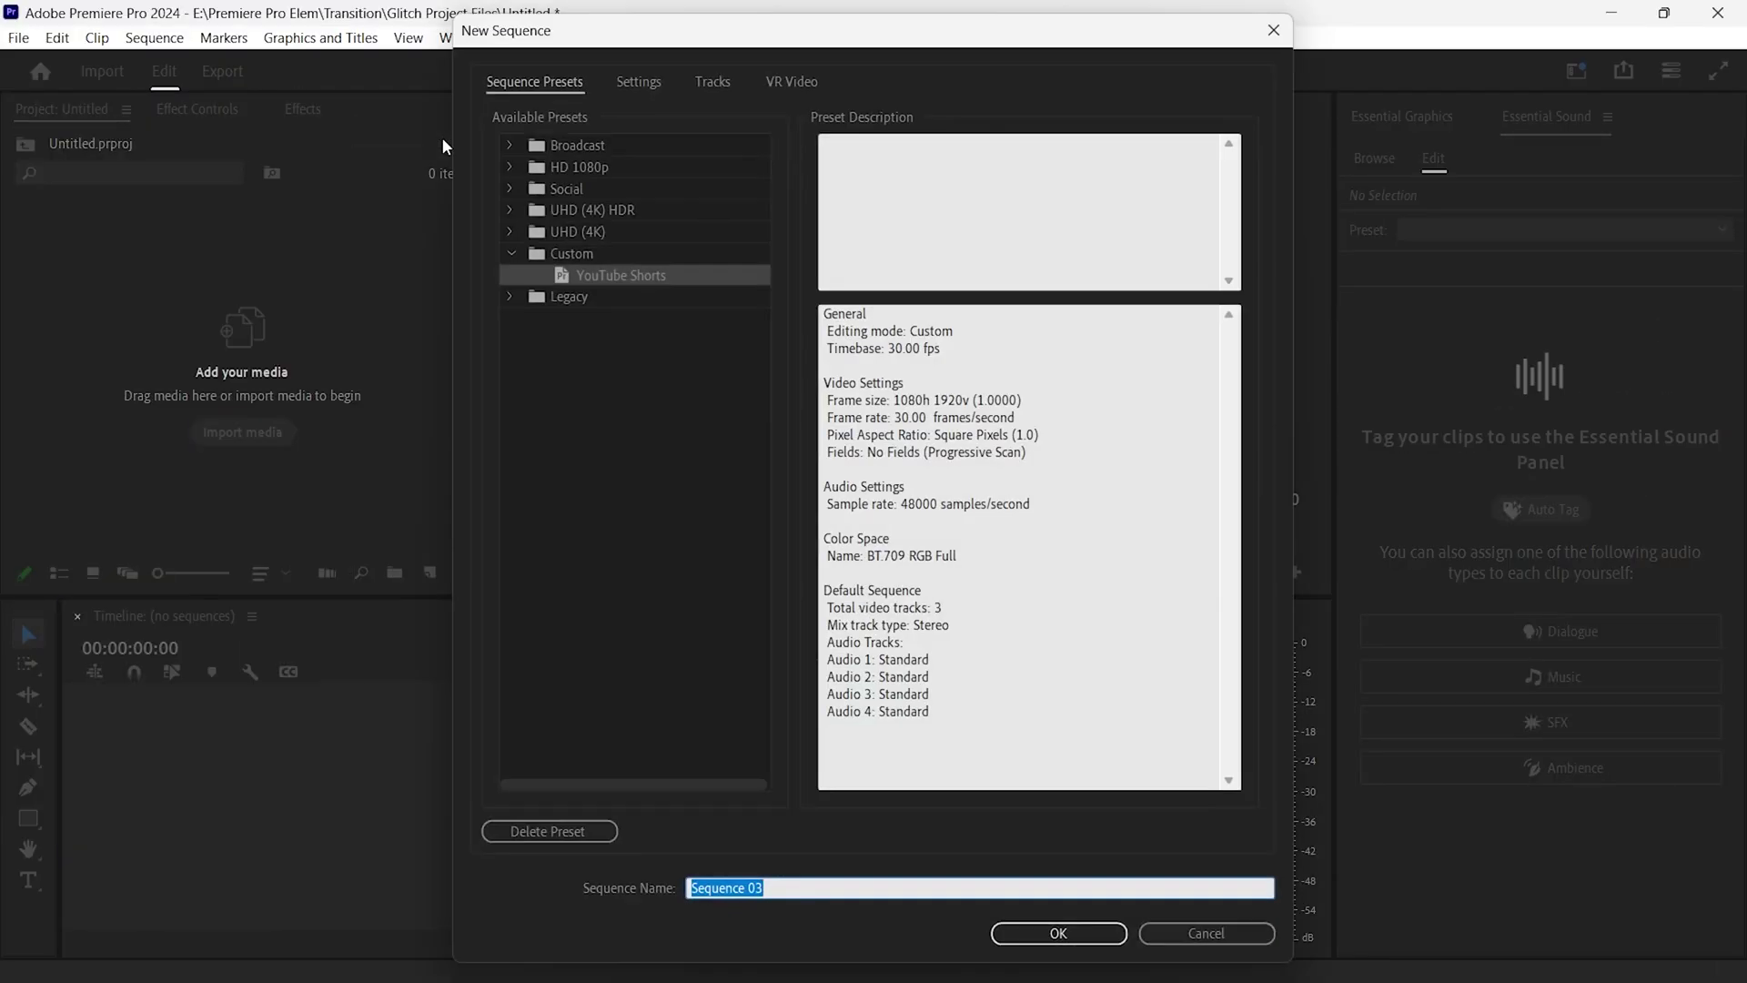
left_click(512, 252)
left_click(509, 253)
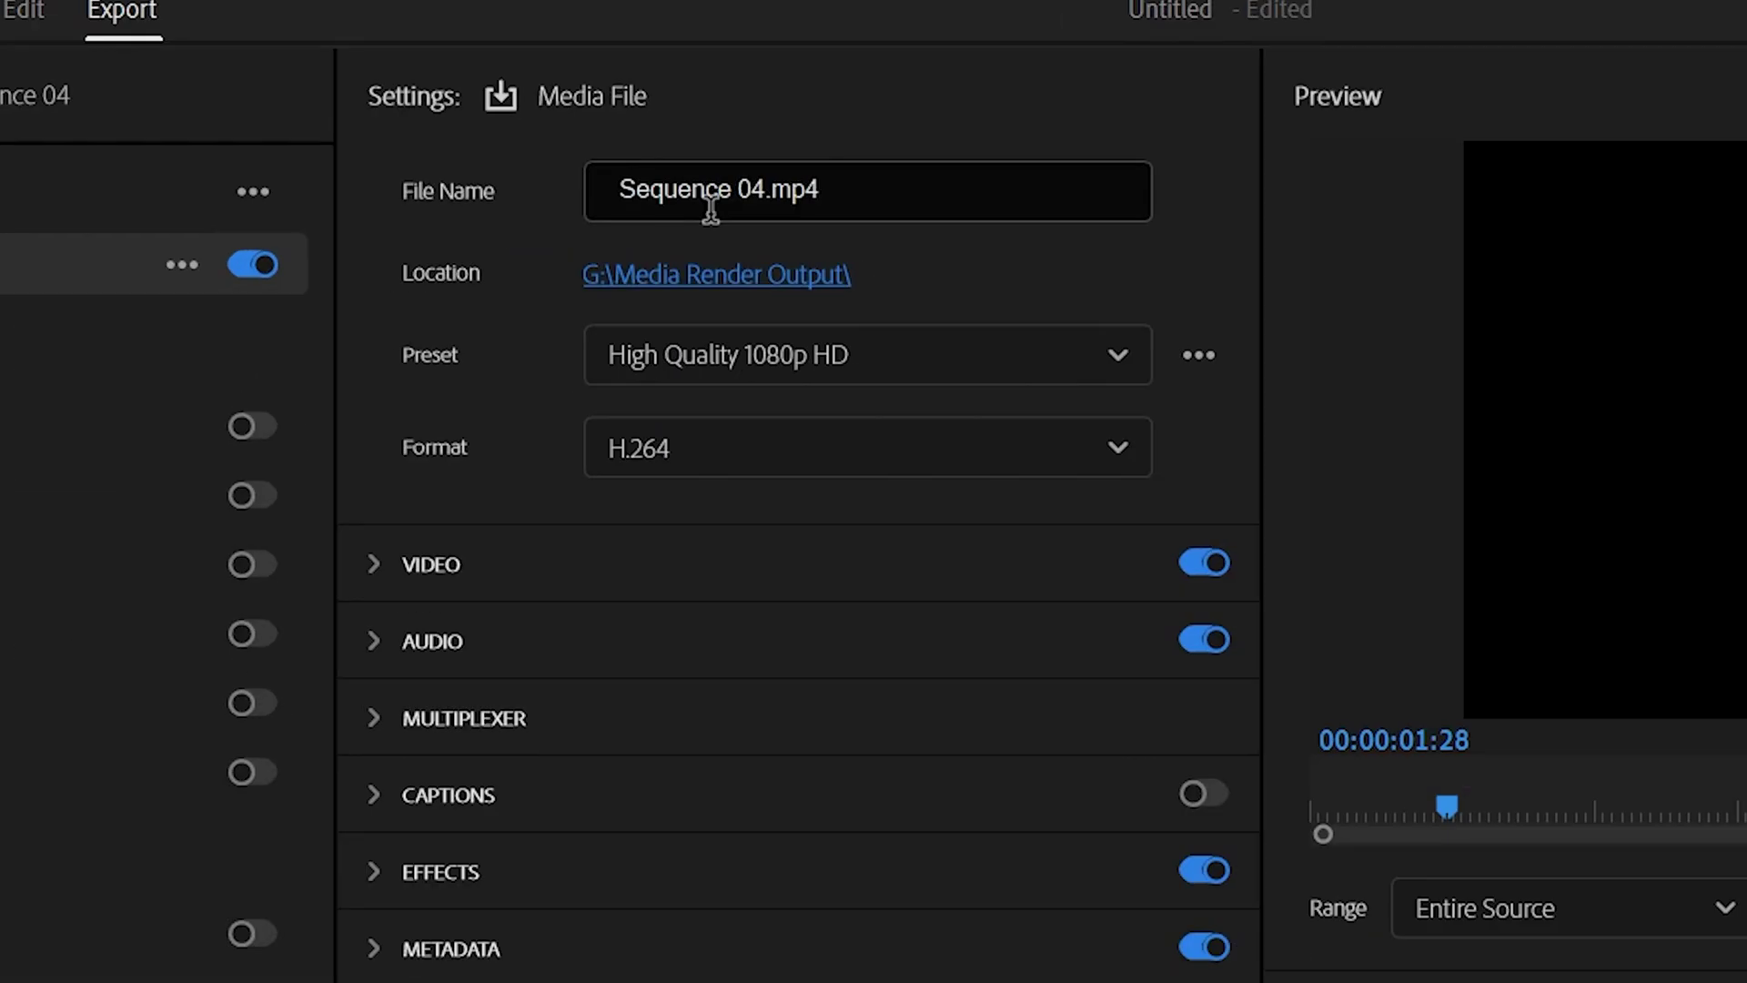
Rename the export file to Shorts.mp4.
left_click(710, 209)
type("Shorts")
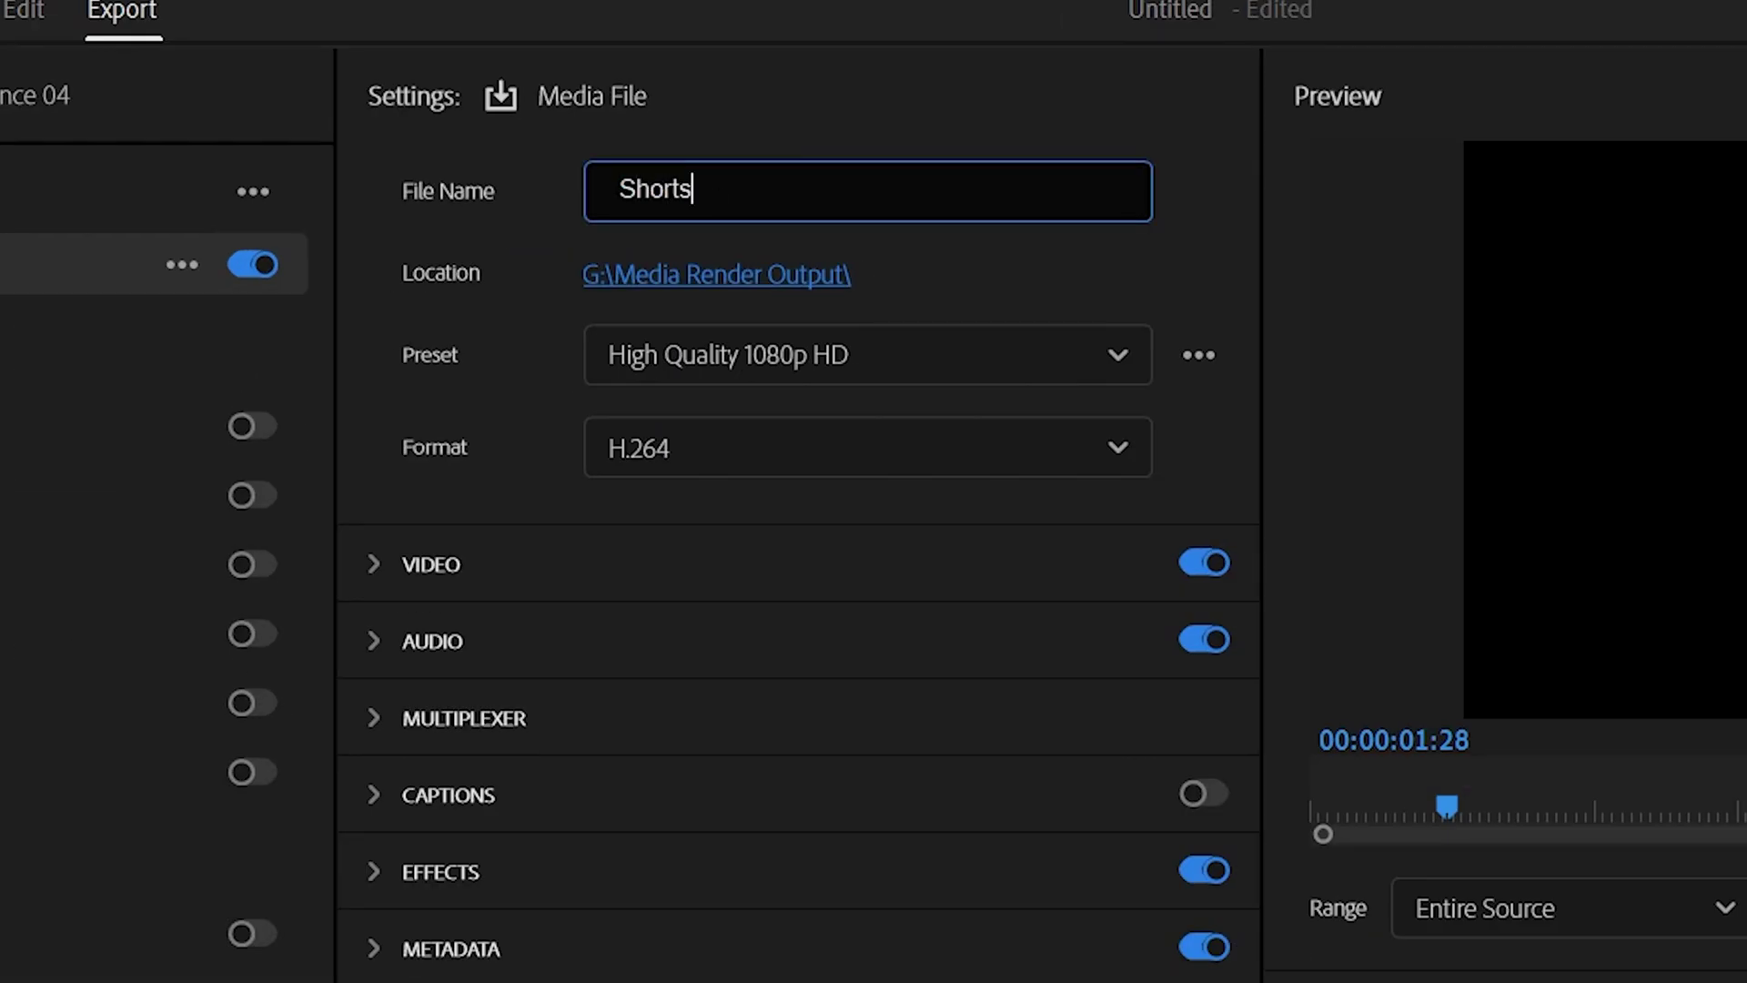
key("Return")
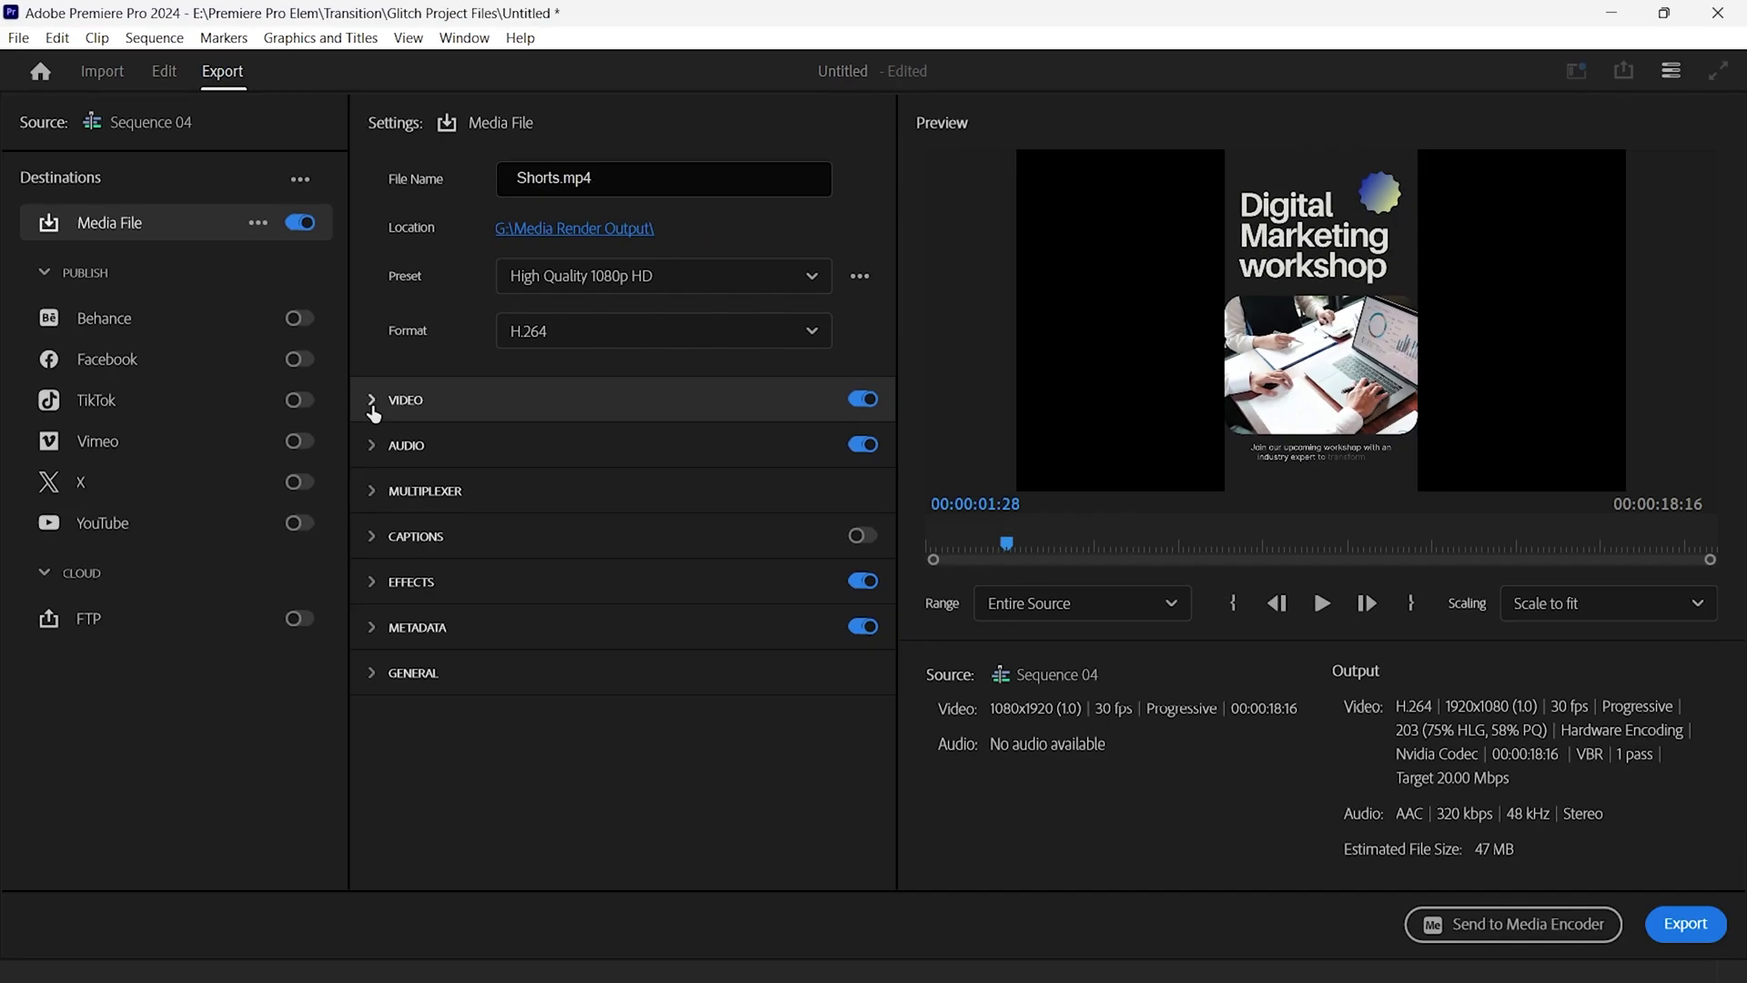
Expand the Video export settings and set them to Match Source.
left_click(372, 401)
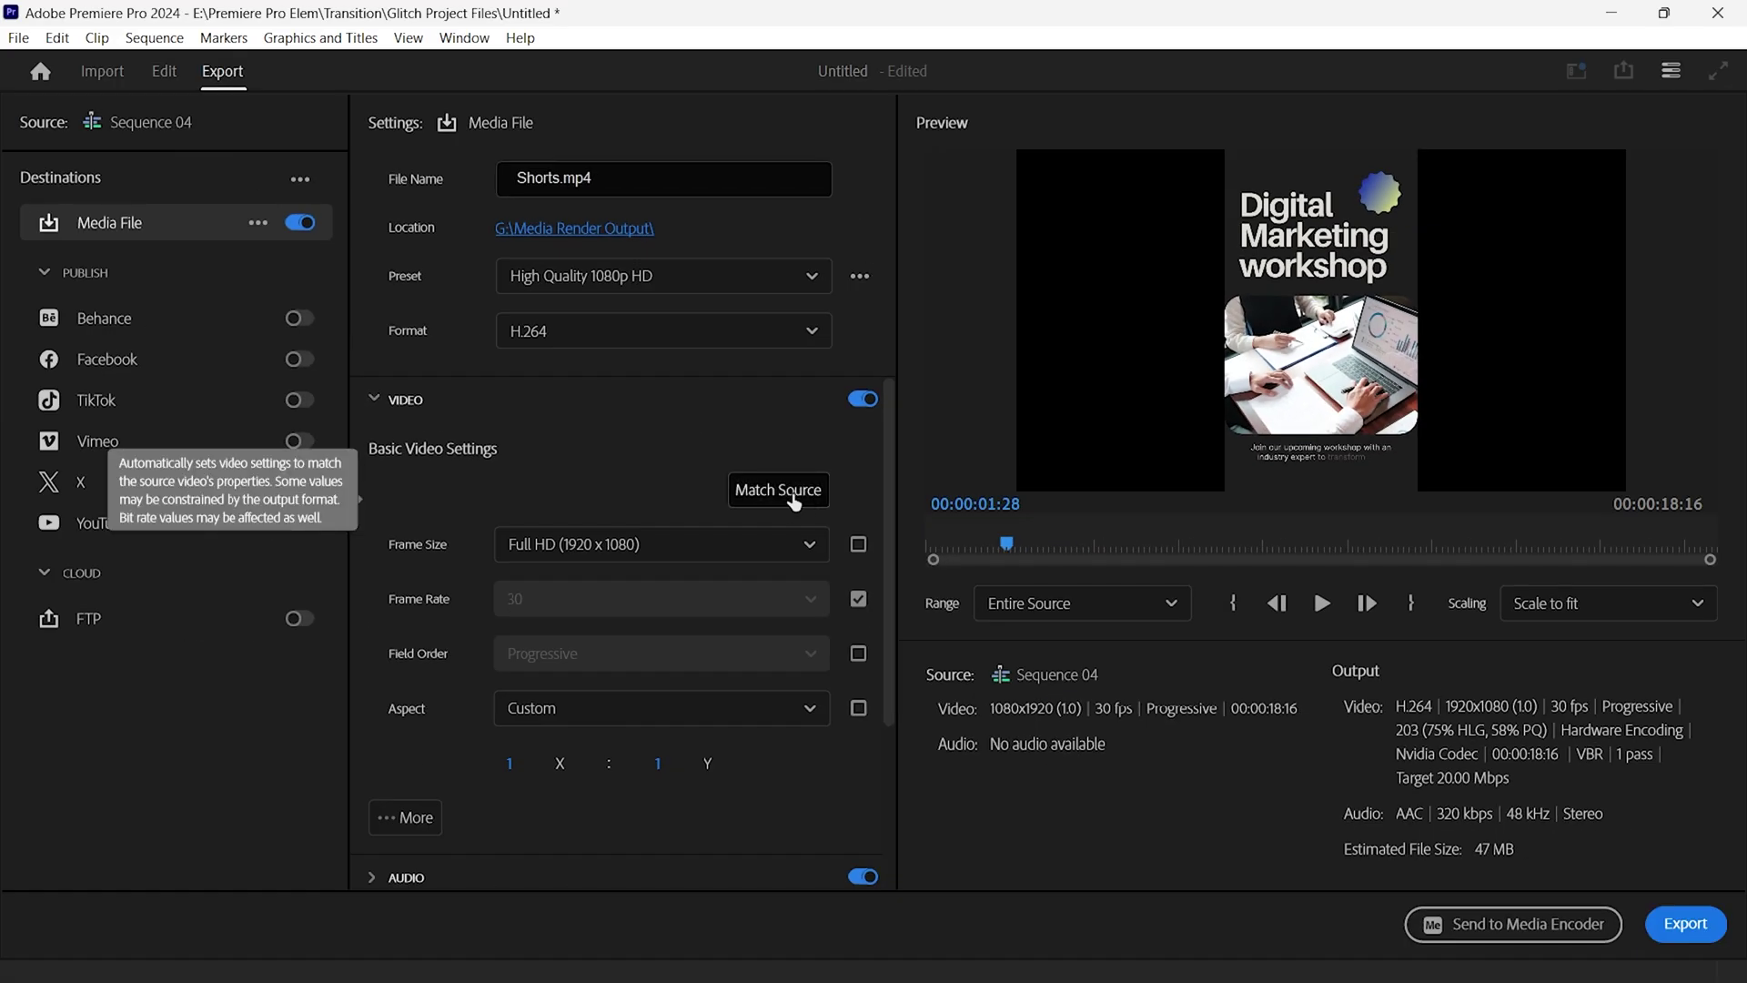
left_click(794, 499)
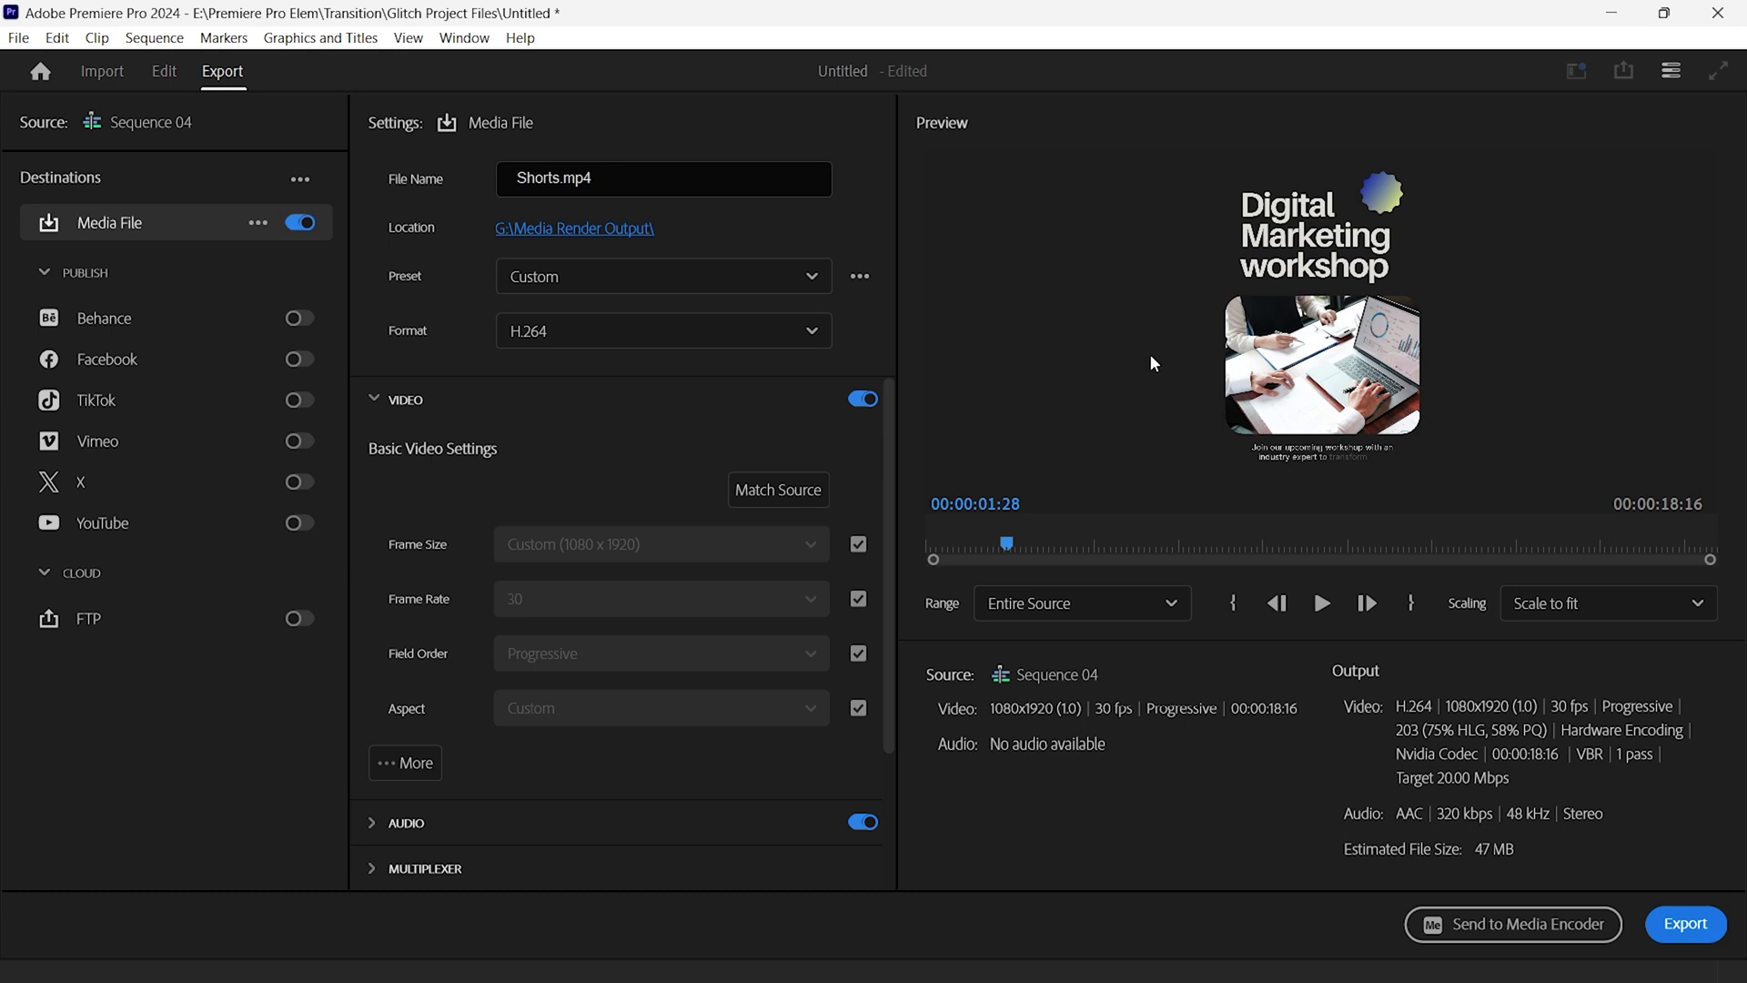
Set a custom export frame size of 1080 x 1920.
left_click(858, 544)
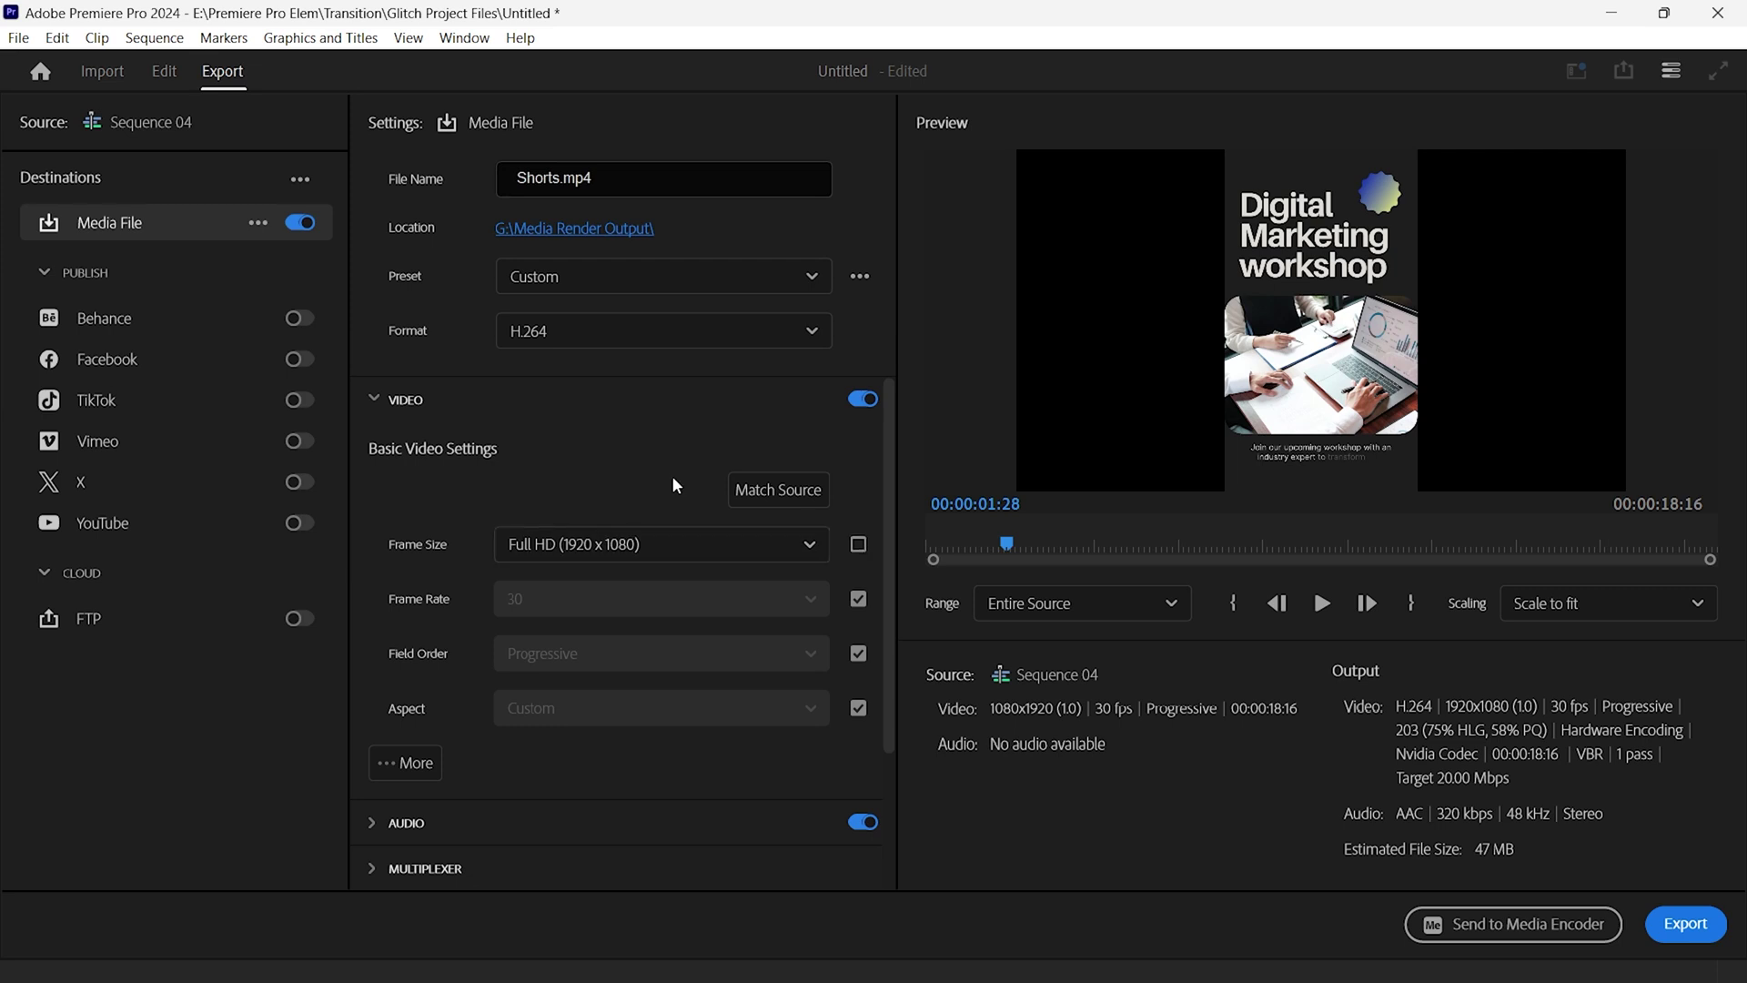
left_click(808, 544)
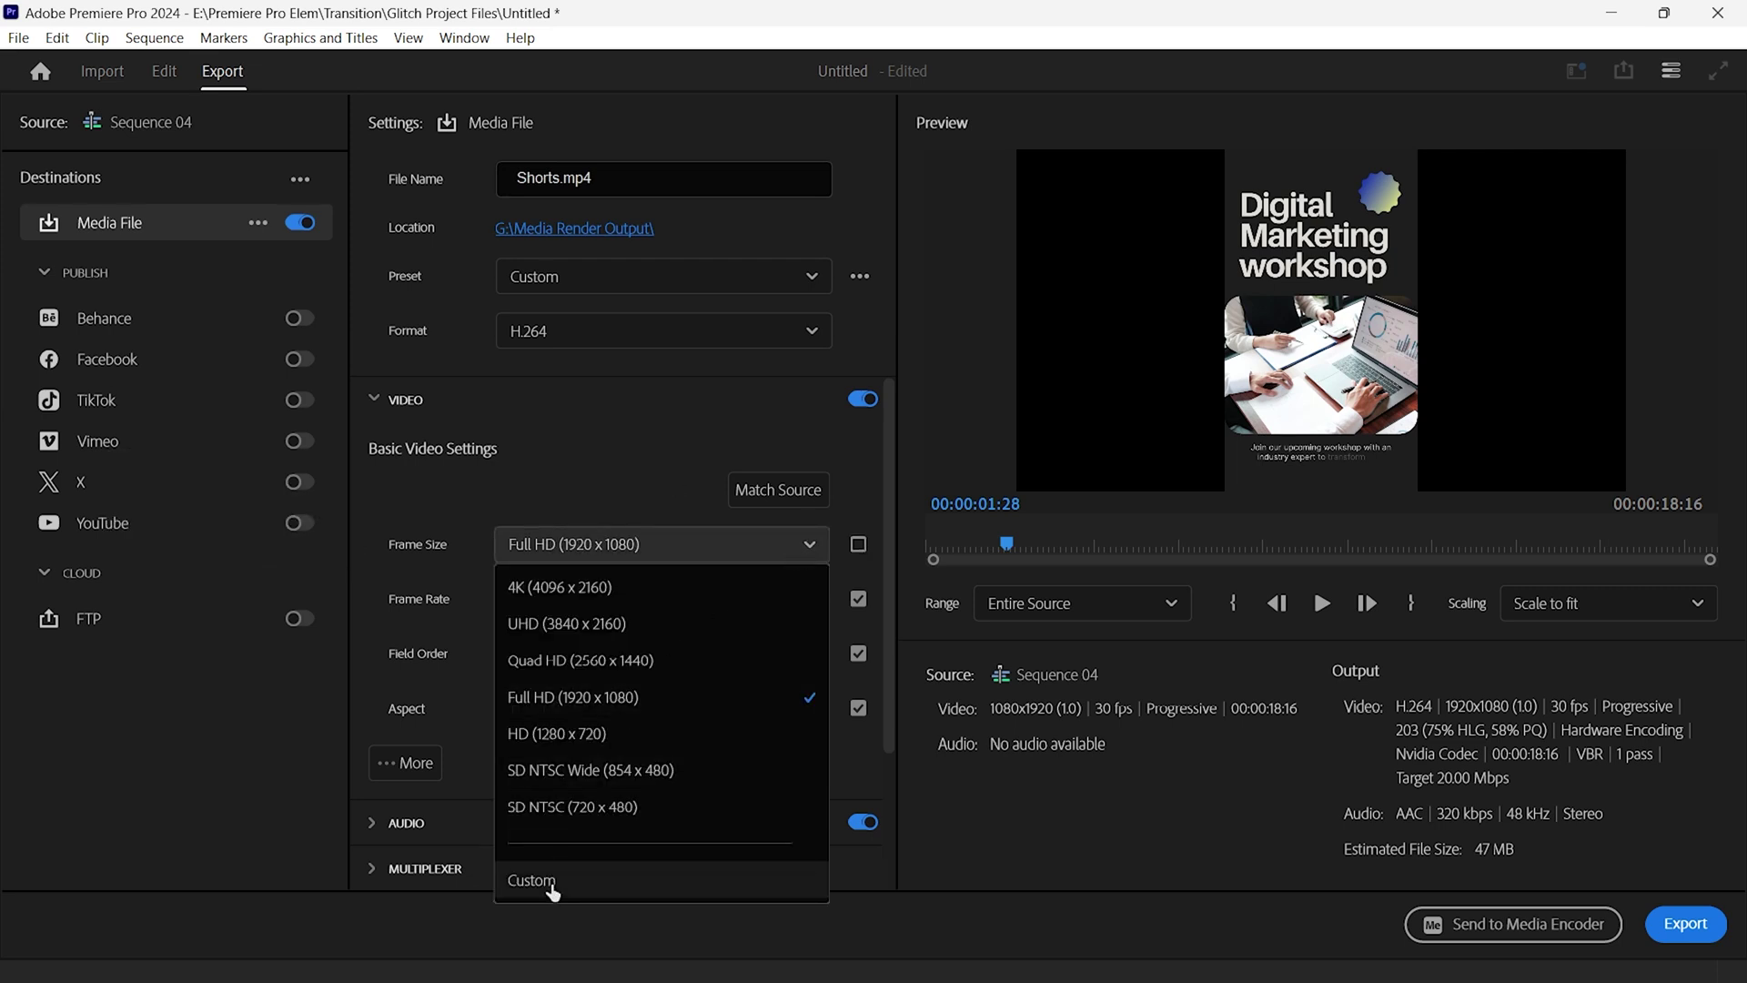
left_click(552, 885)
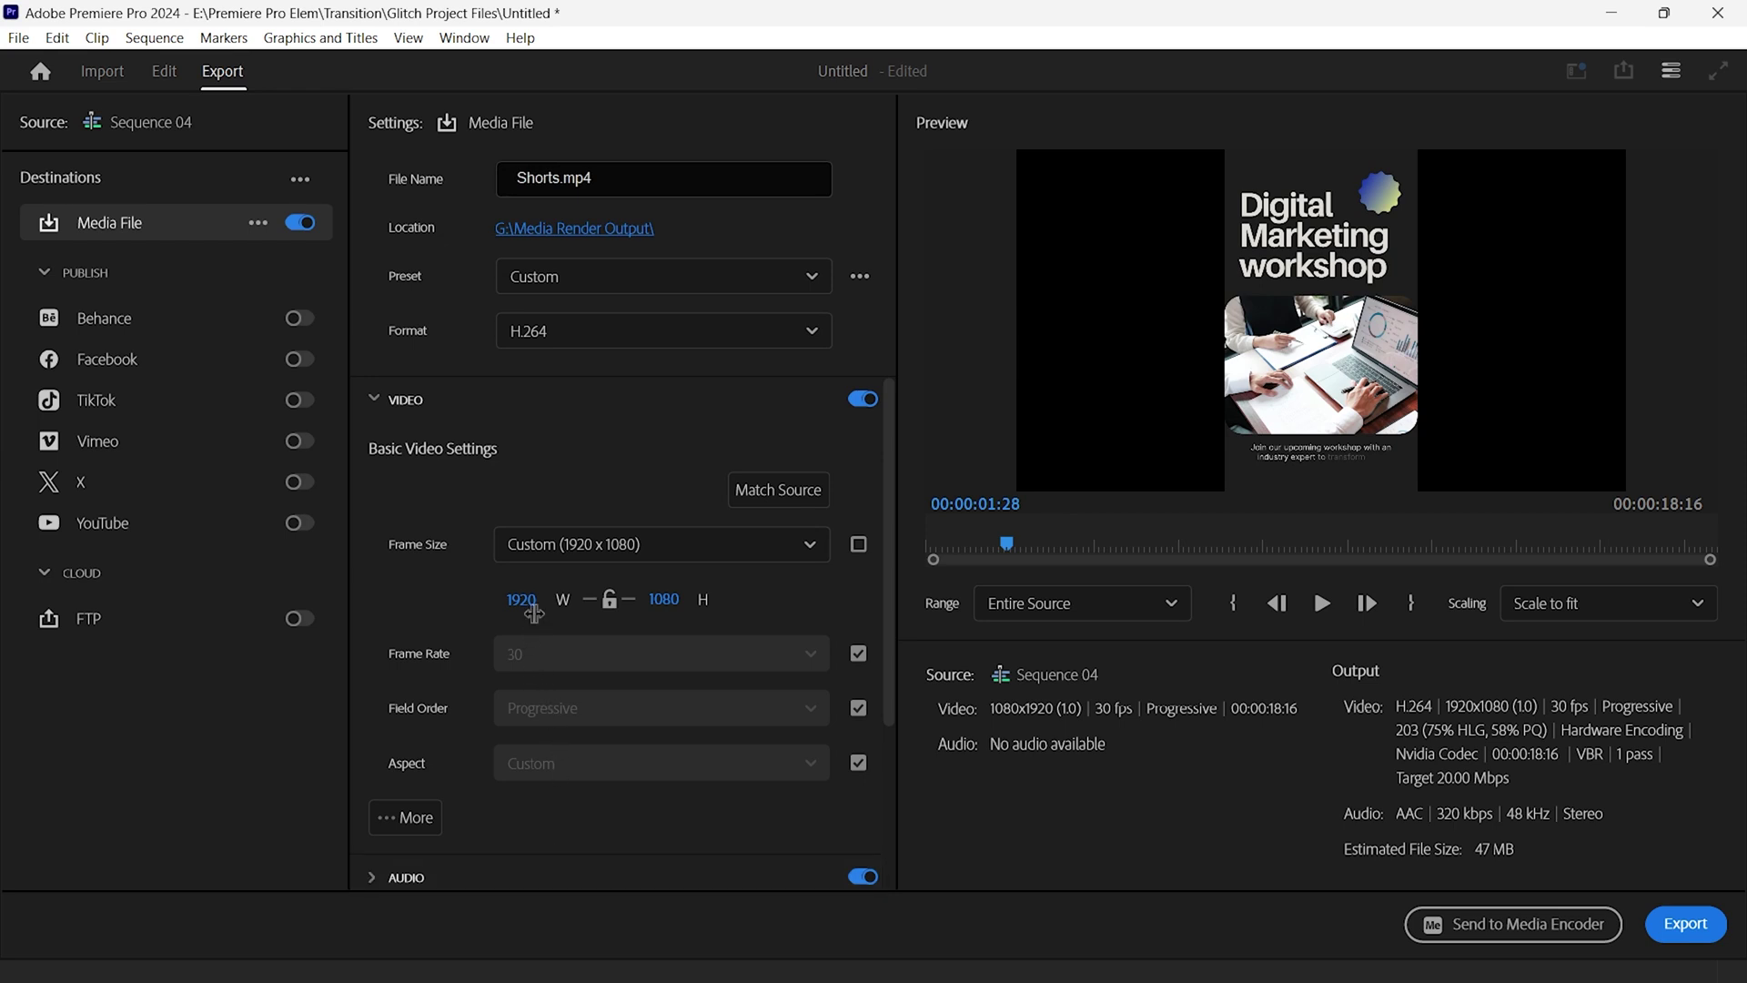
left_click(532, 601)
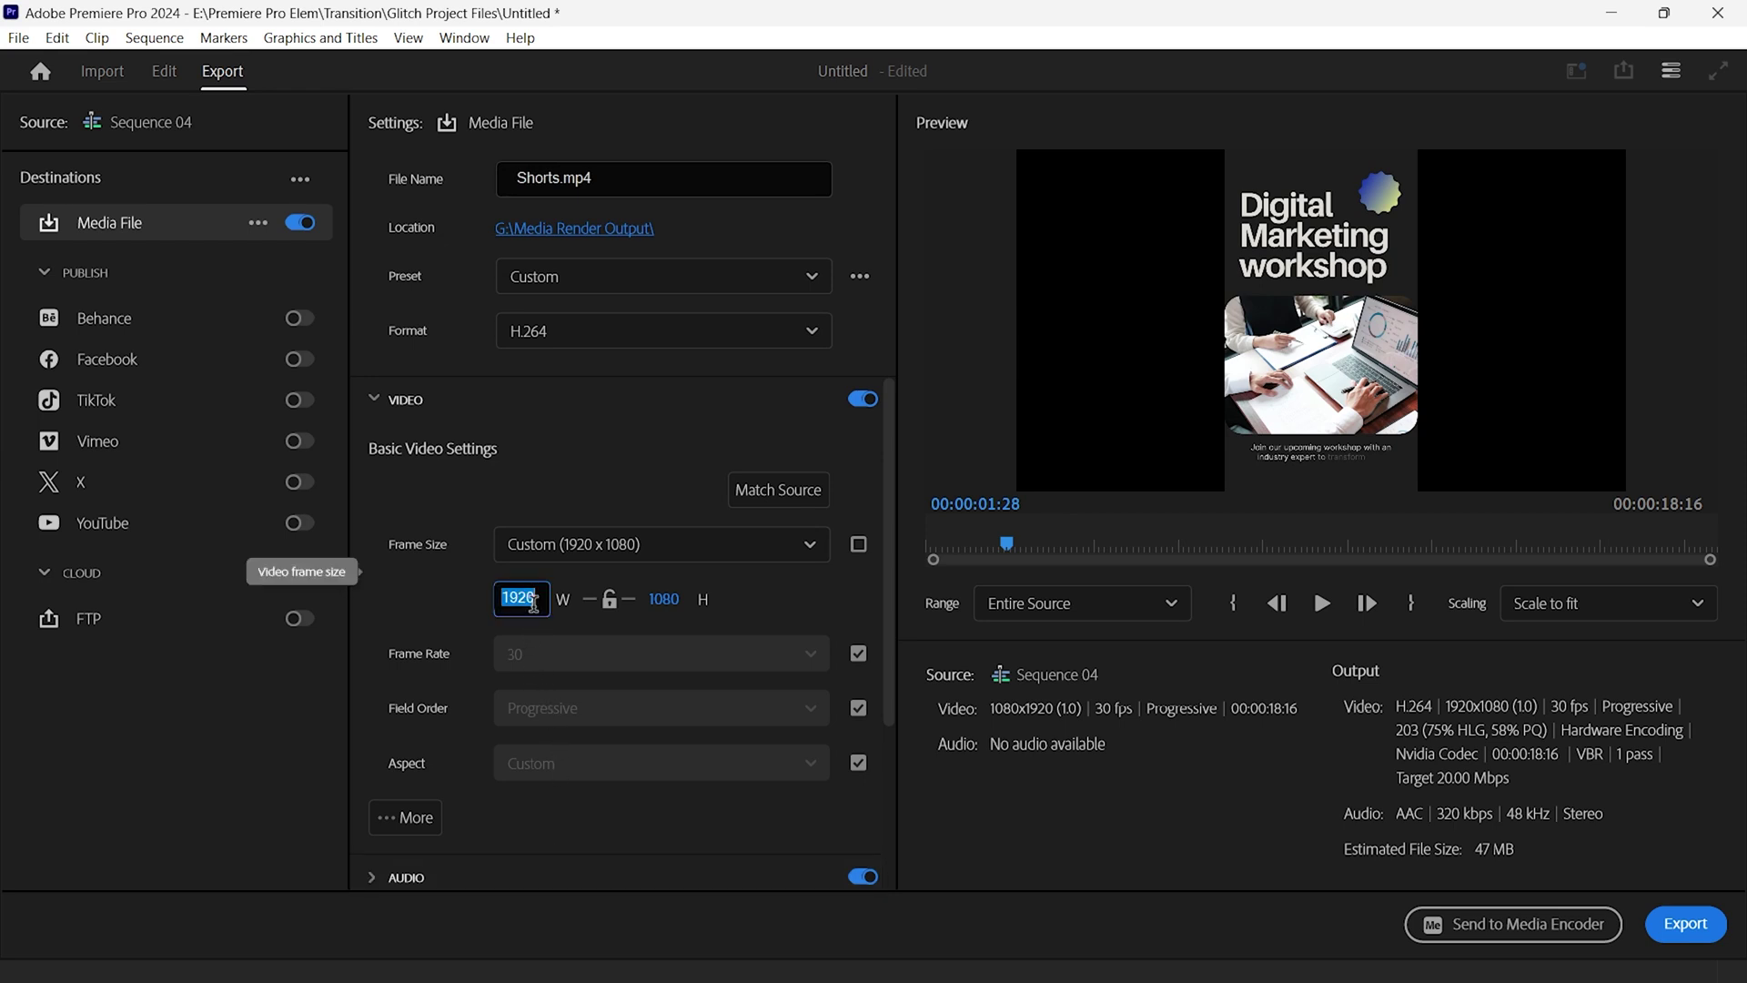
type("1080")
left_click(667, 598)
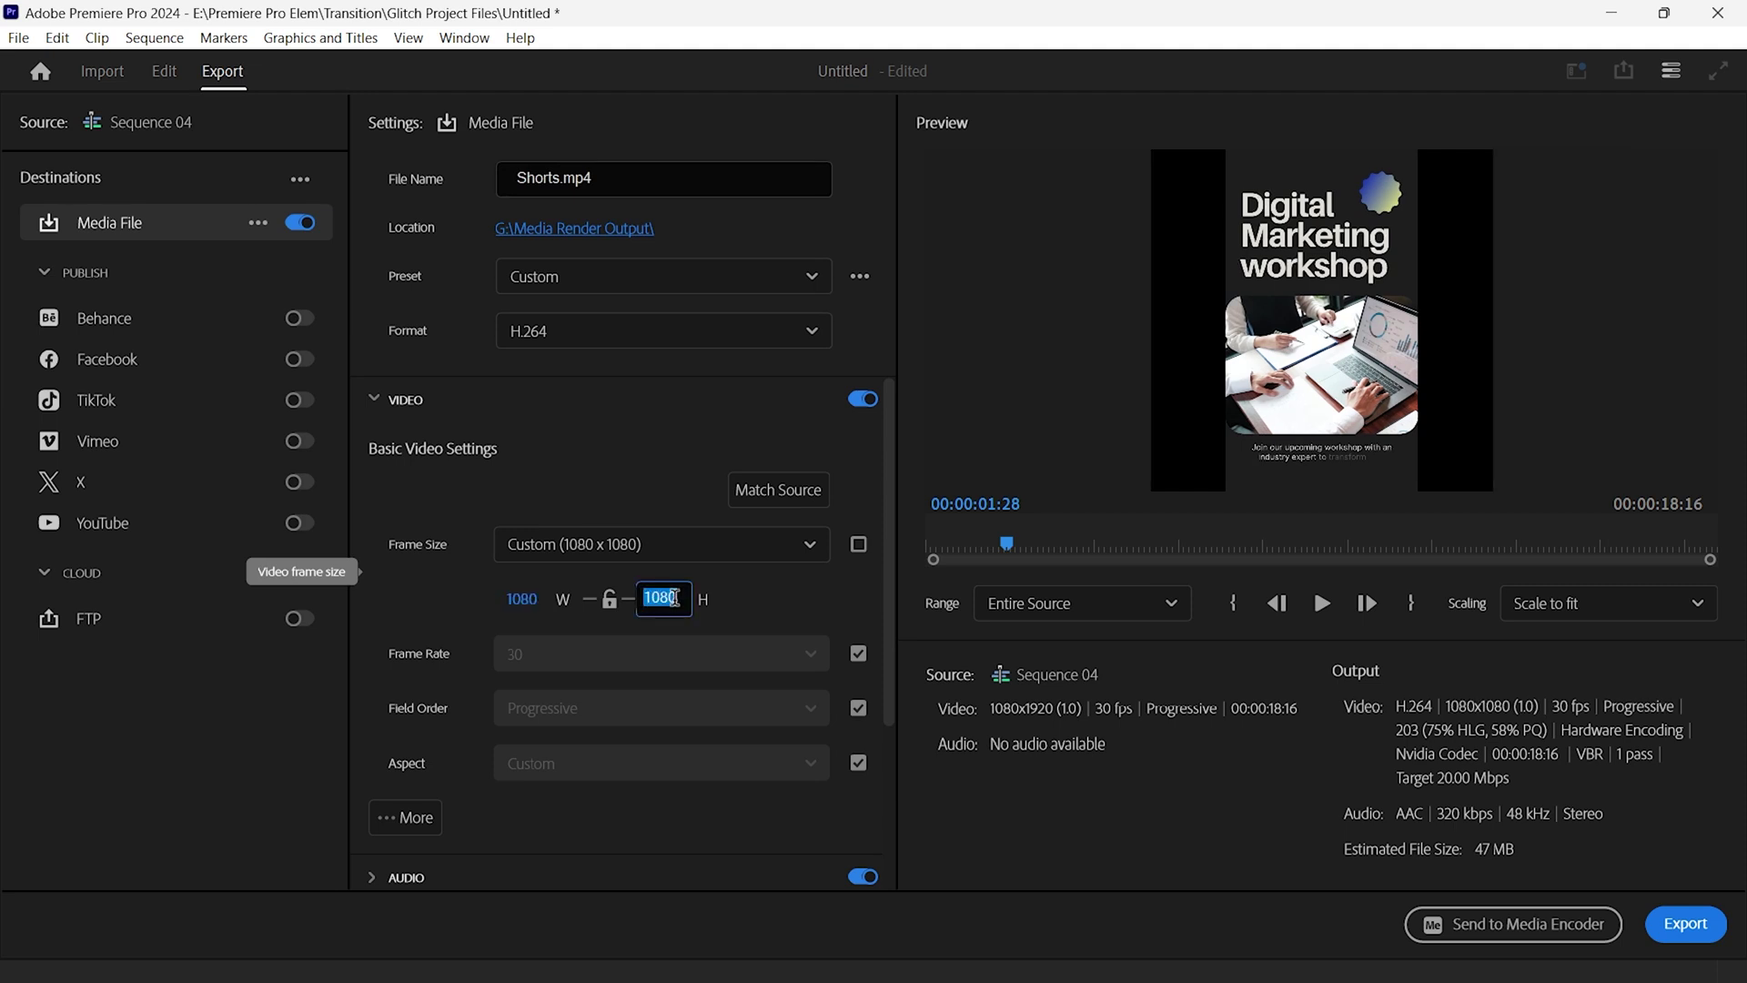
type("1920")
left_click(744, 616)
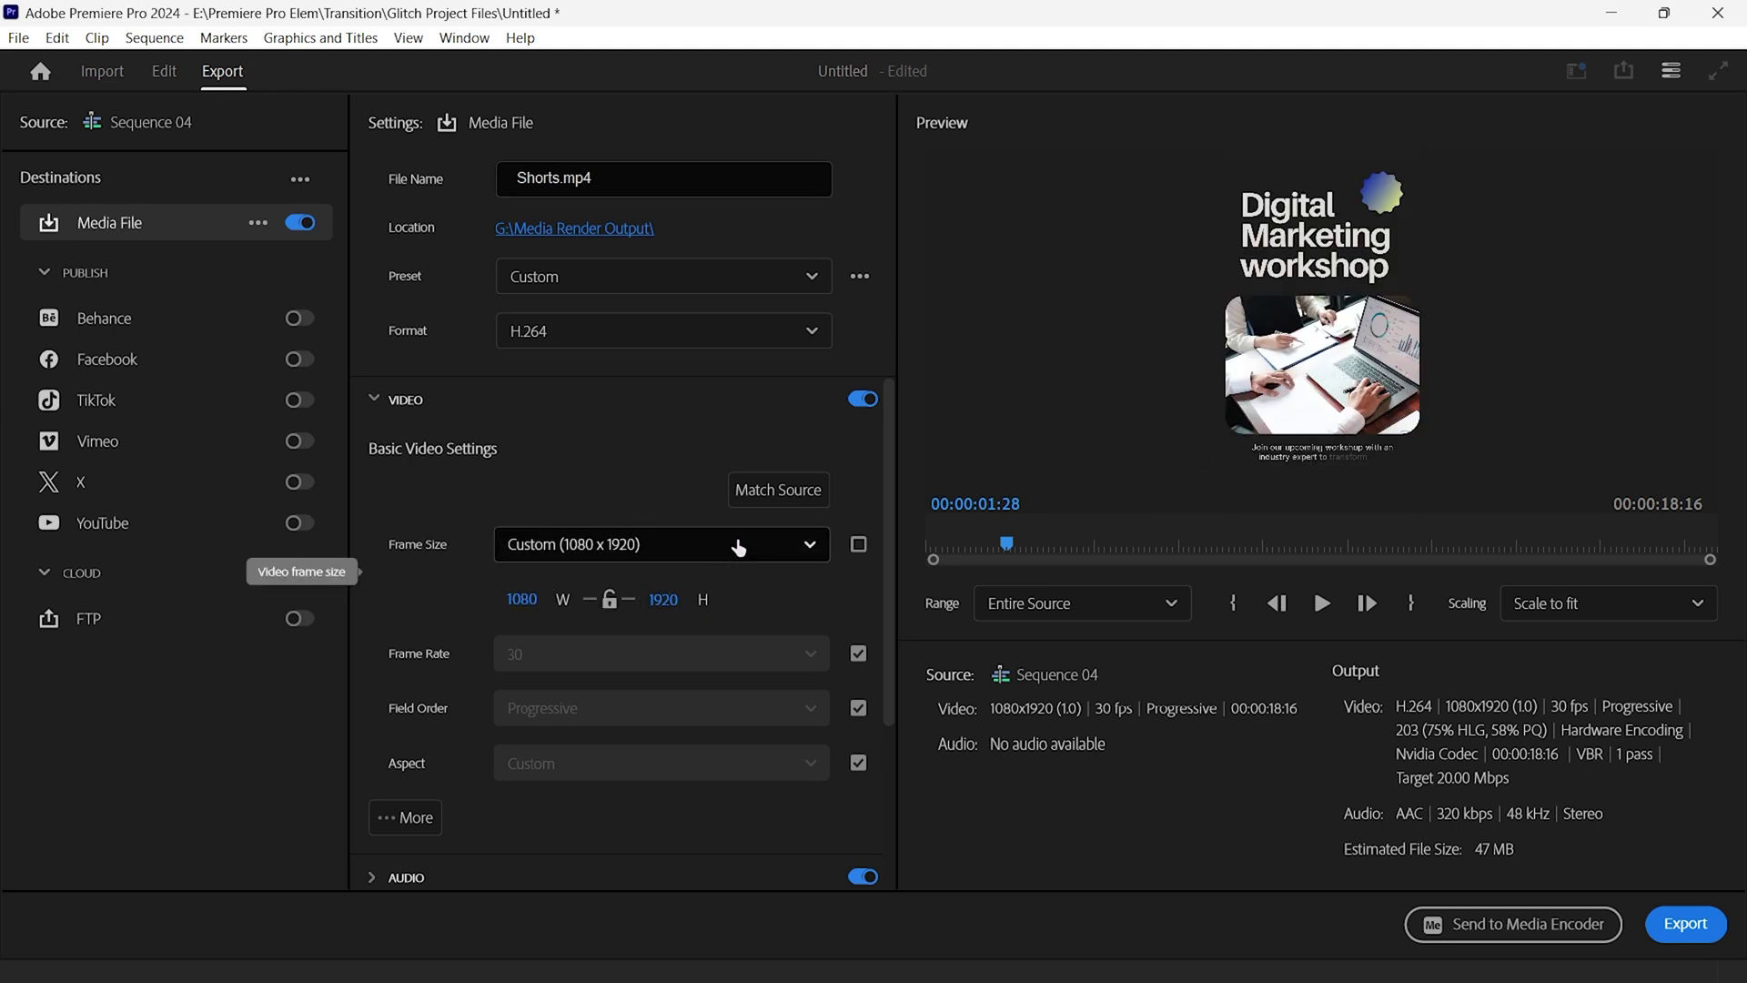
Re-match frame size to source and toggle the frame rate match, keeping 30 fps.
left_click(858, 544)
left_click(858, 599)
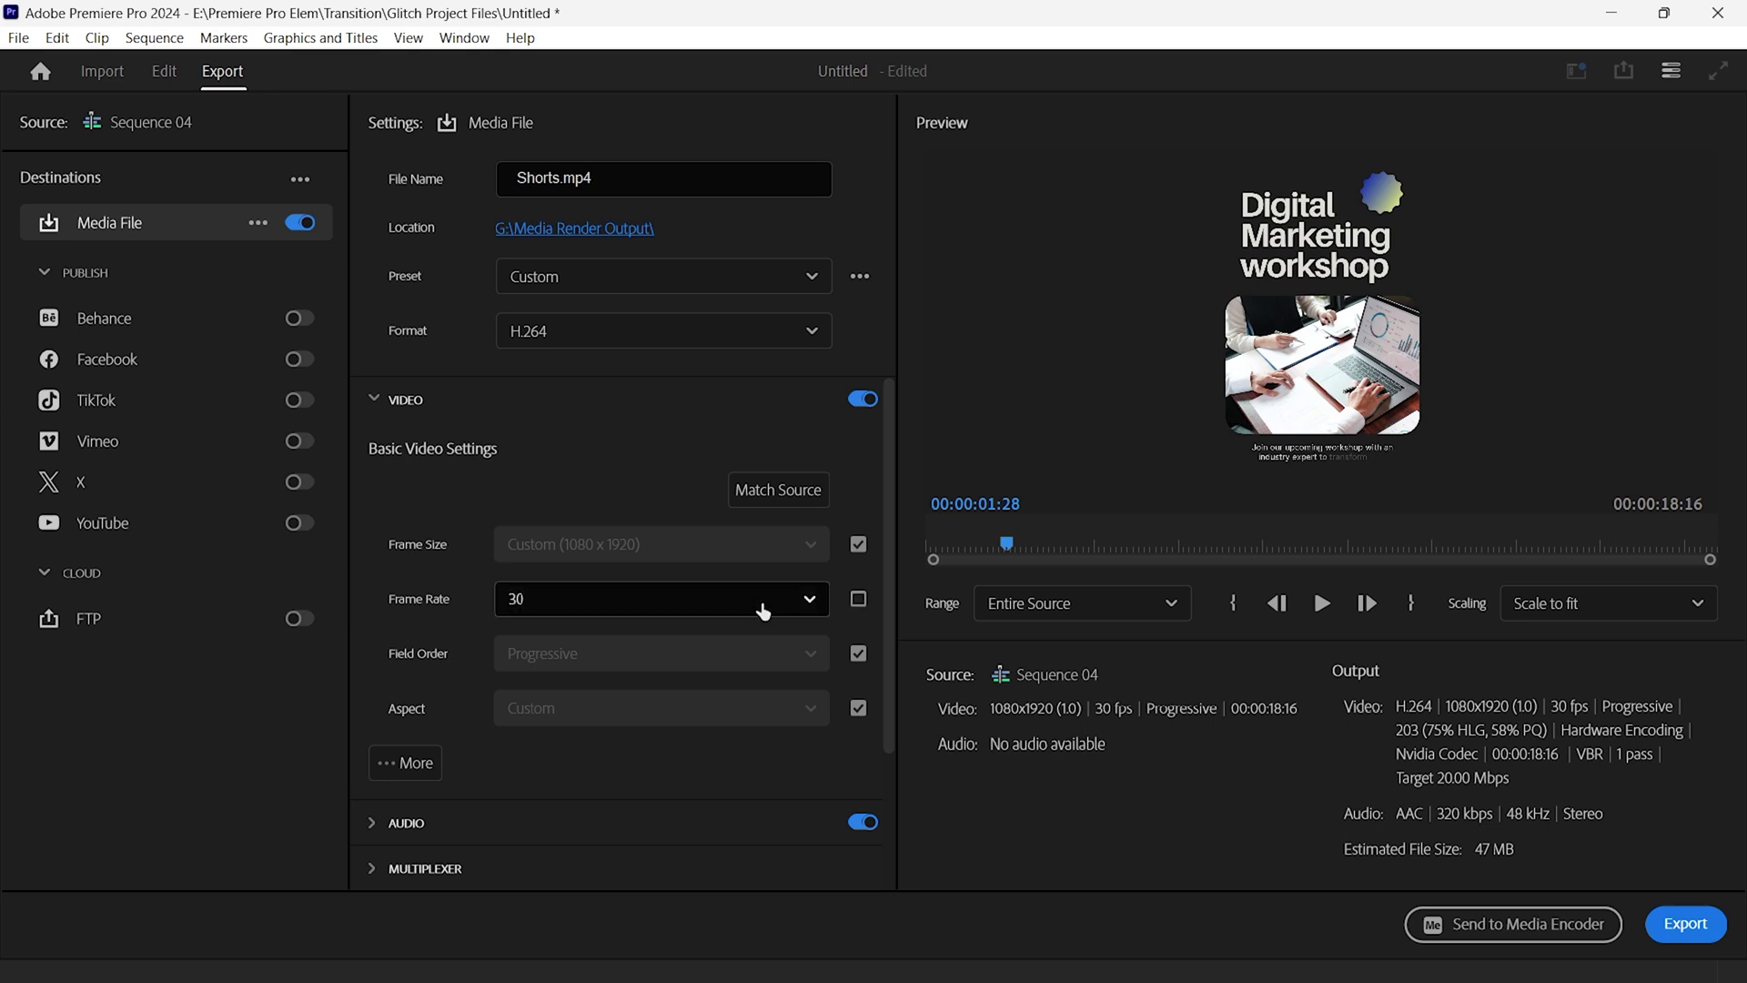
left_click(858, 599)
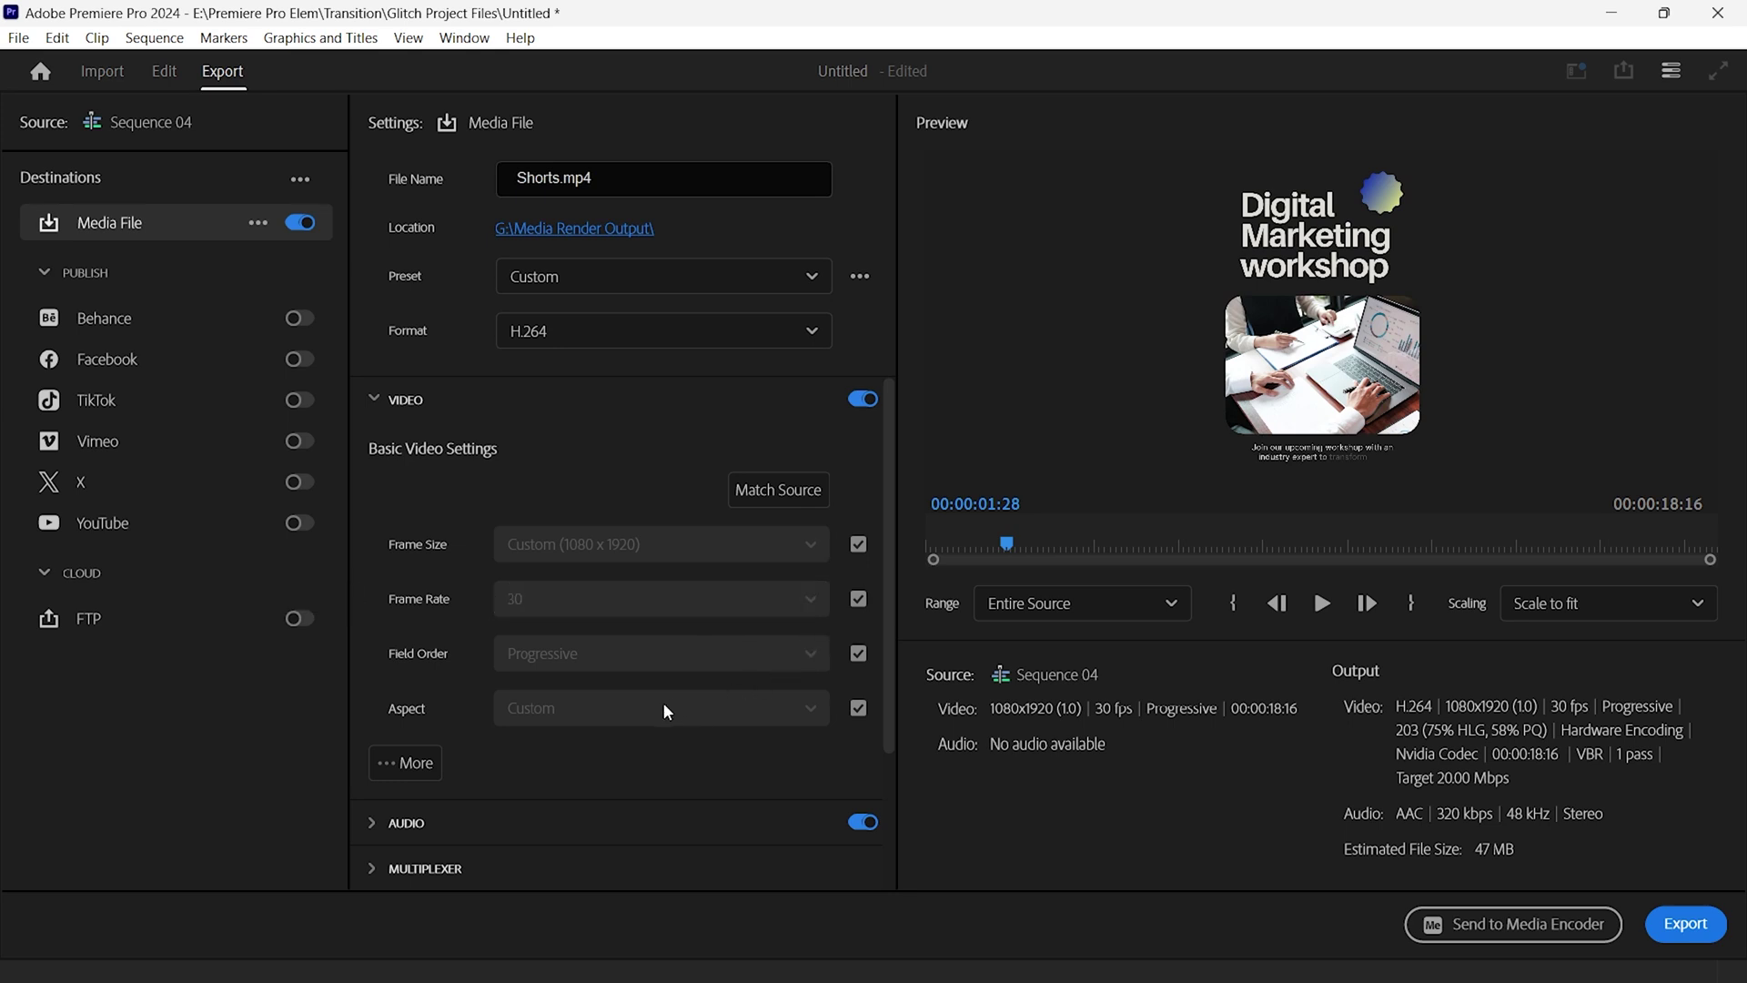
scroll(551, 492, "down", 3)
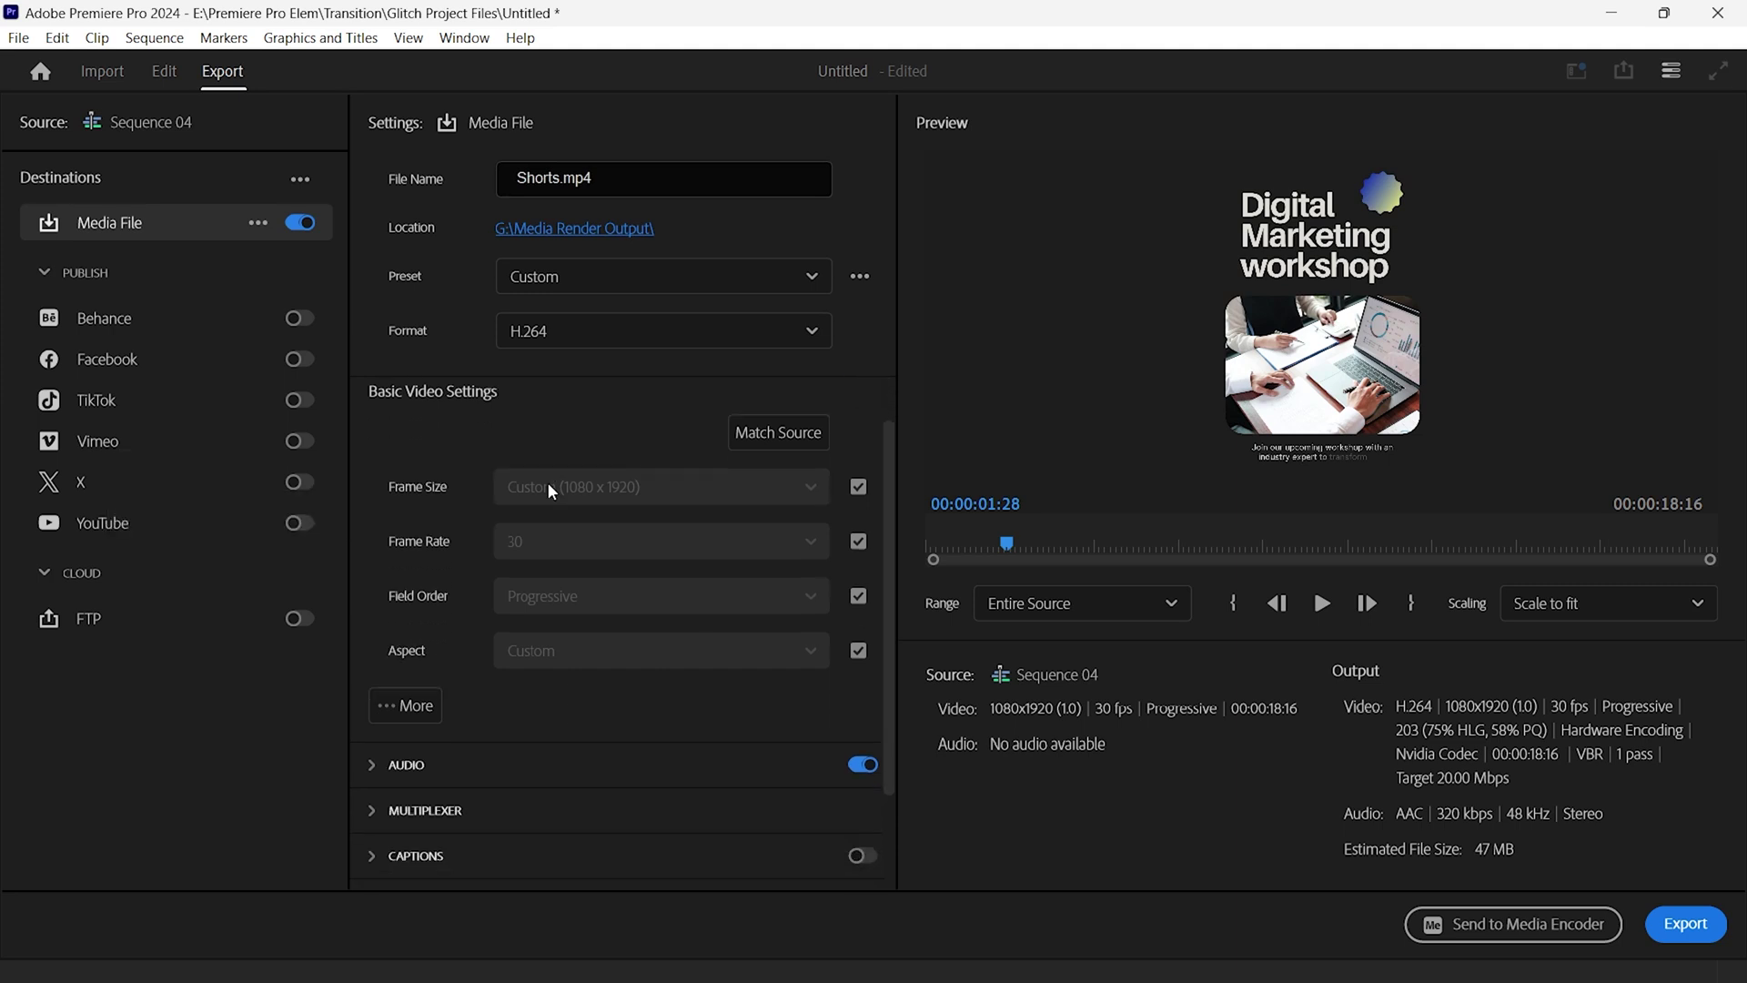
scroll(551, 491, "down", 1)
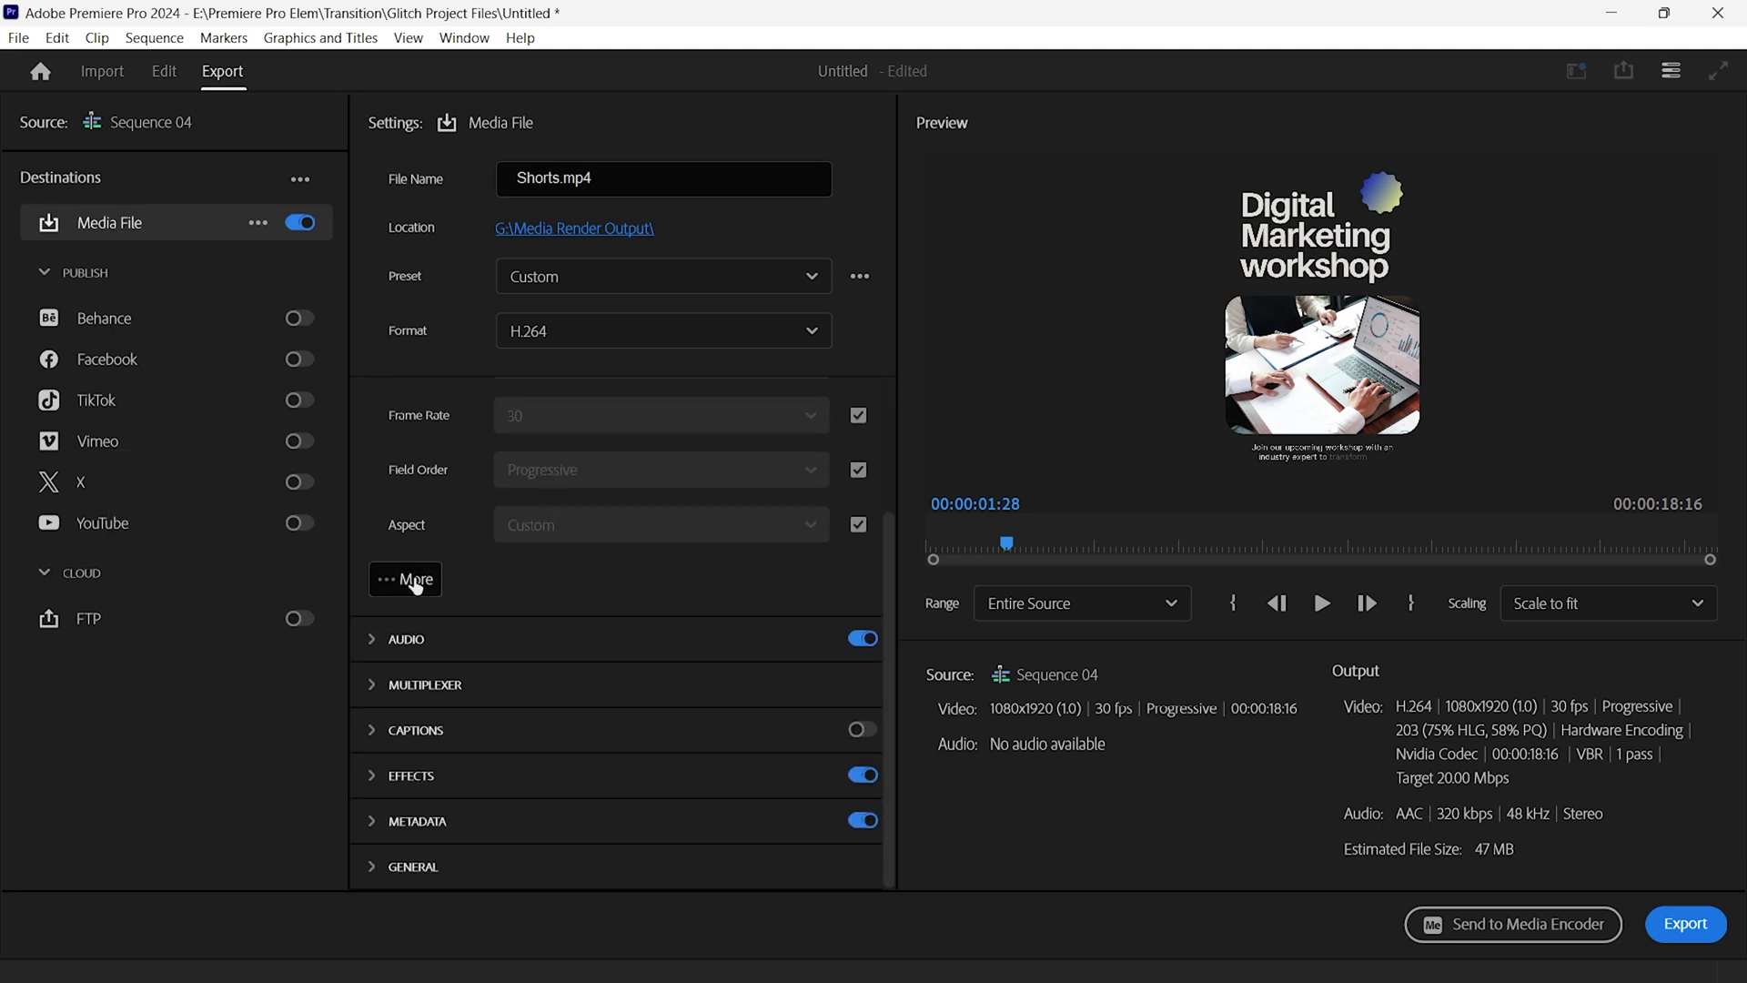
Show the additional video options and scroll down to Encoding Settings.
left_click(416, 586)
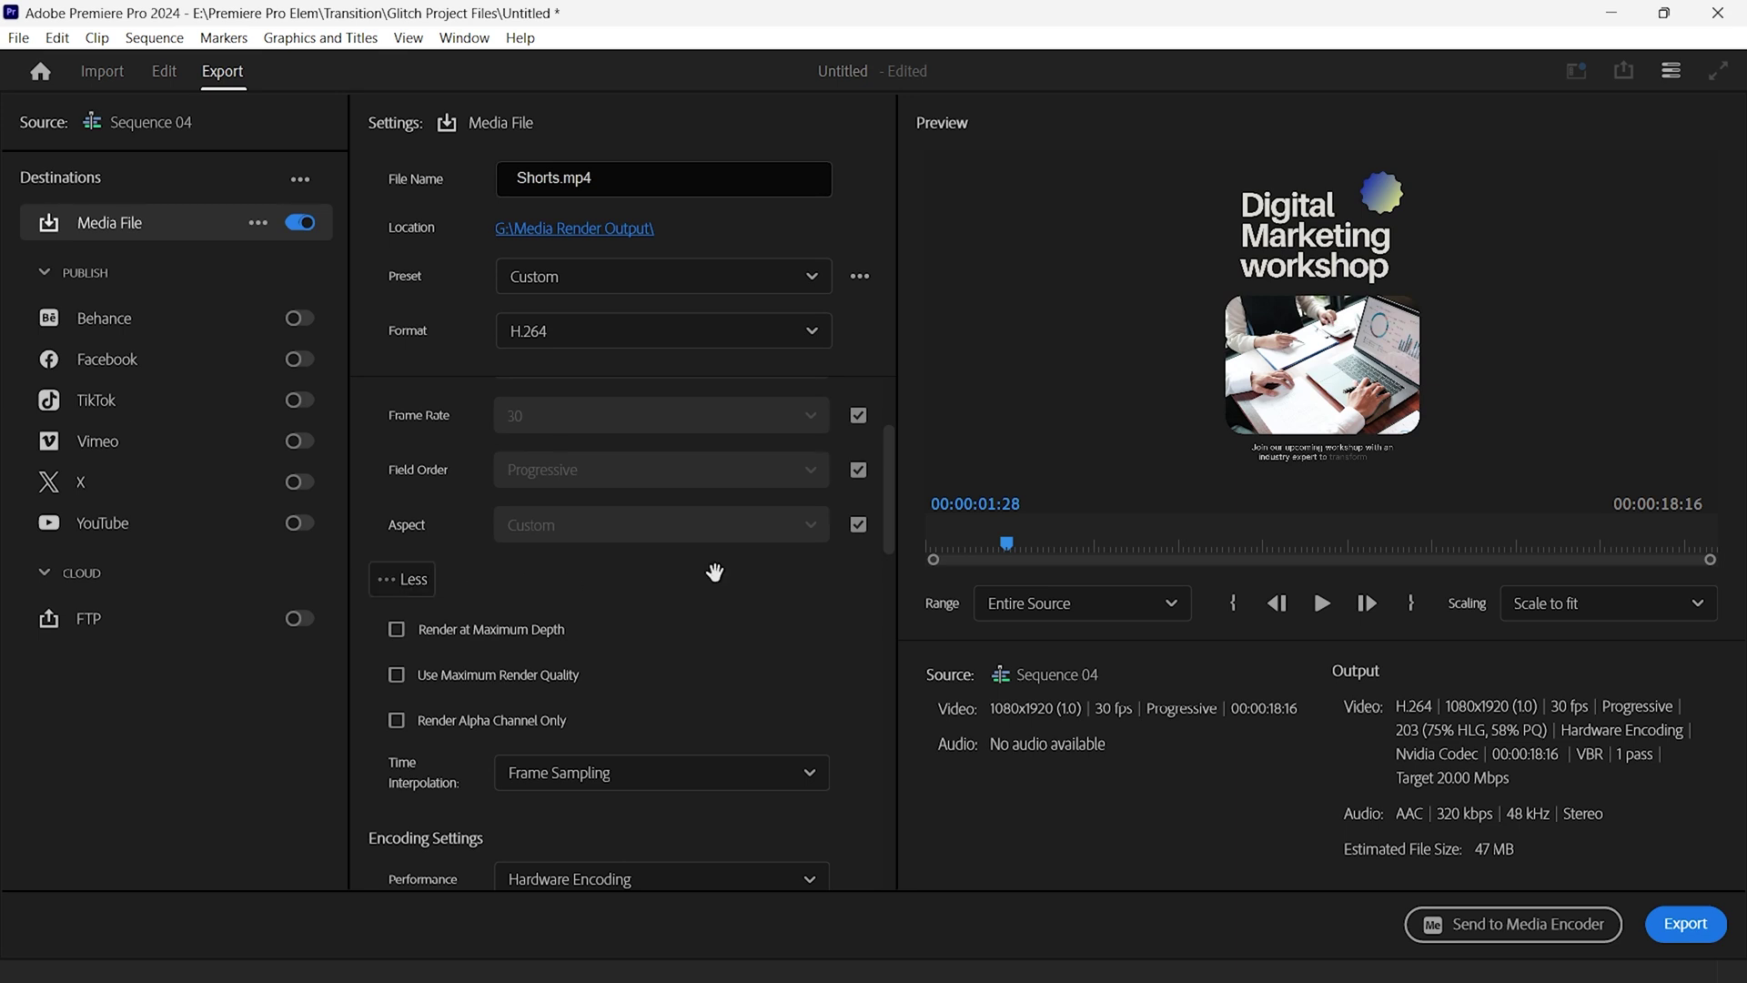
scroll(752, 602, "down", 3)
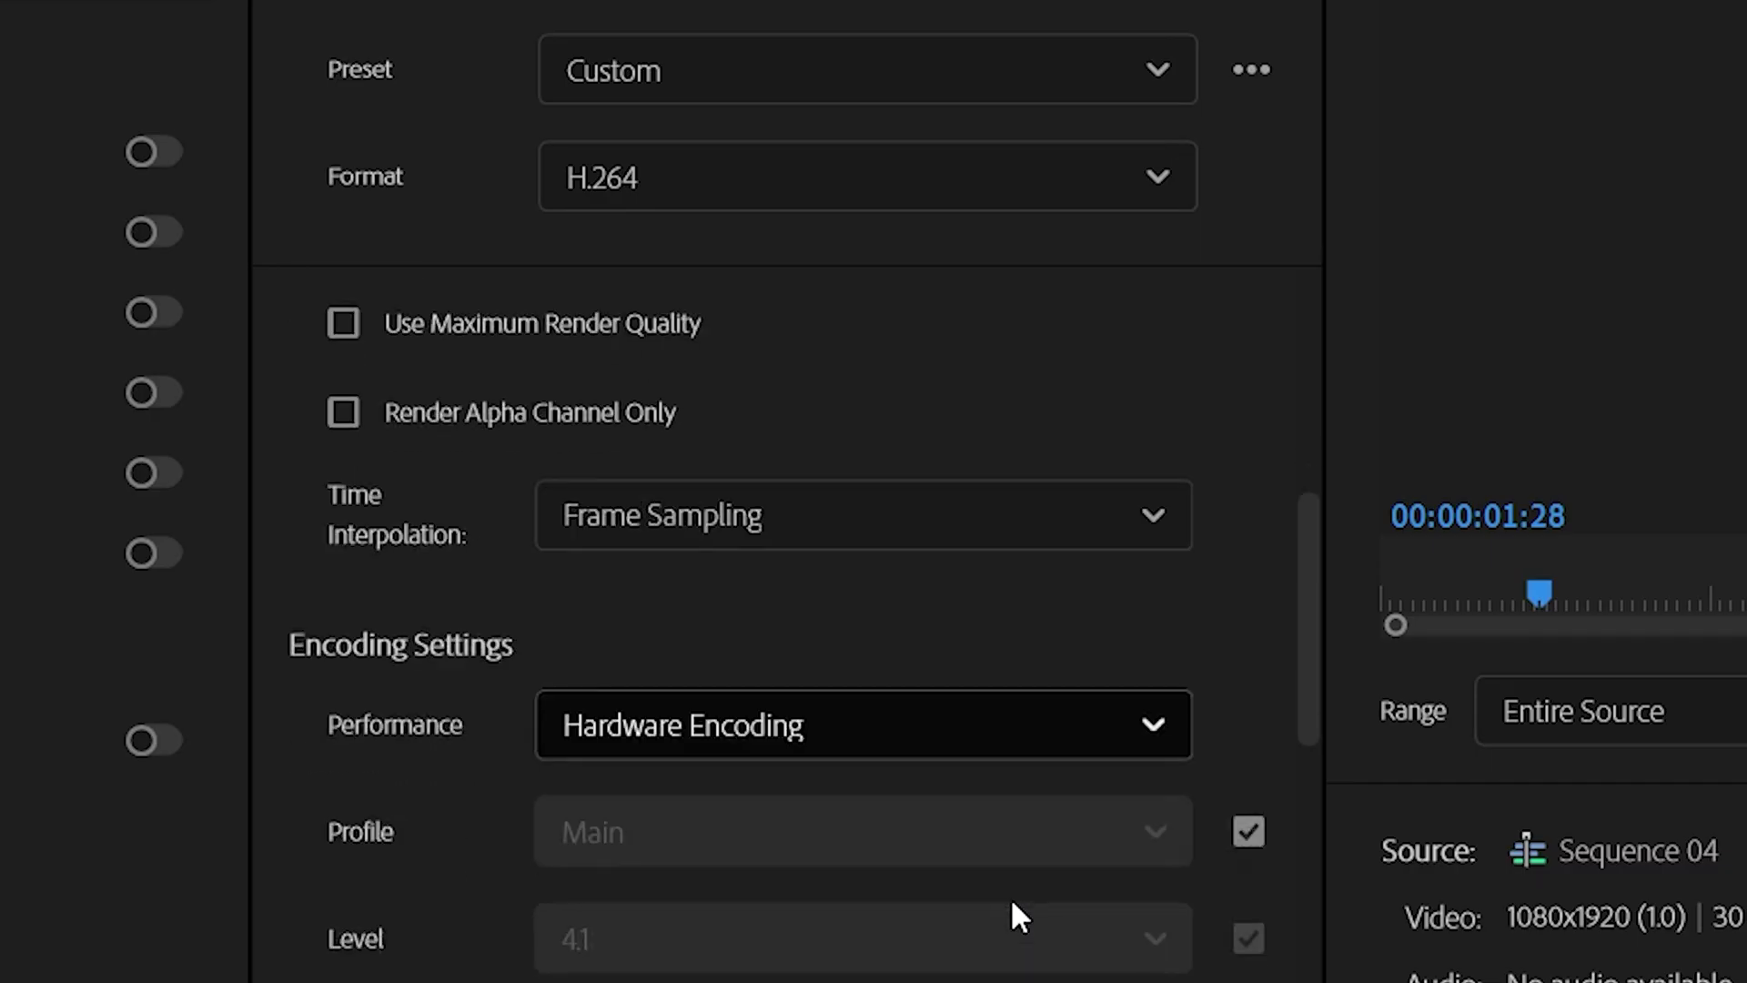
Keep Hardware Encoding, set the H.264 profile to High, and unlock Level at 4.1.
scroll(1012, 901, "down", 2)
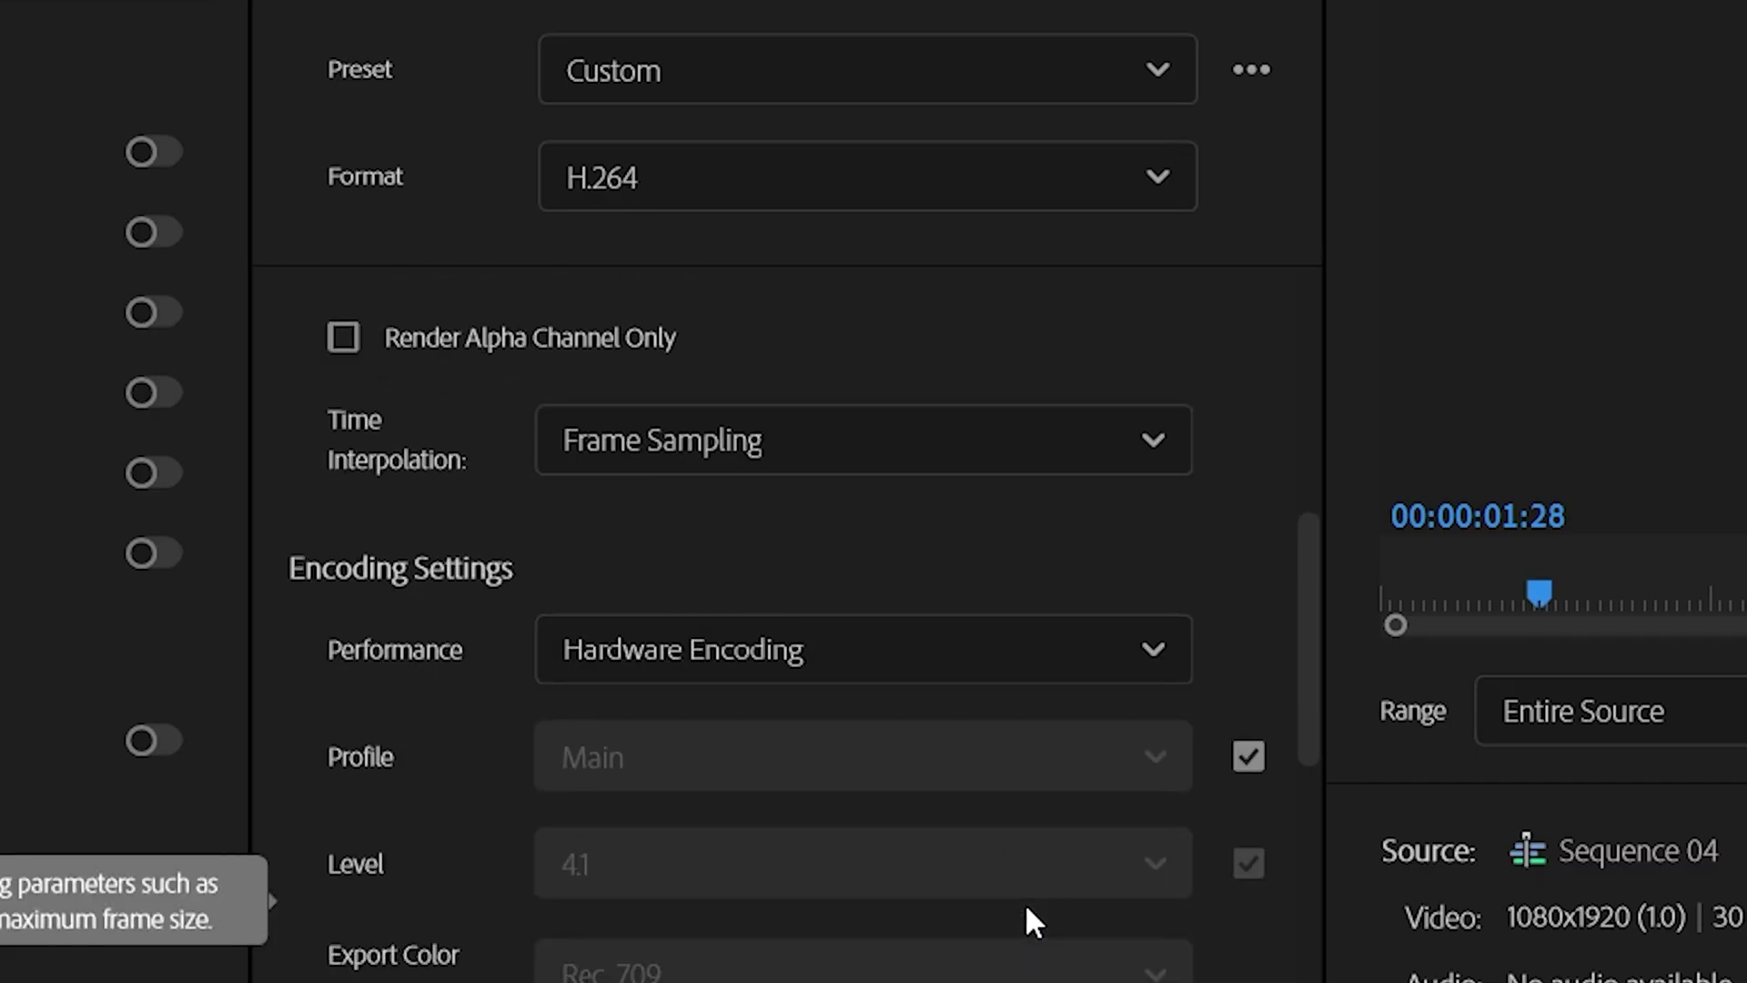
left_click(851, 643)
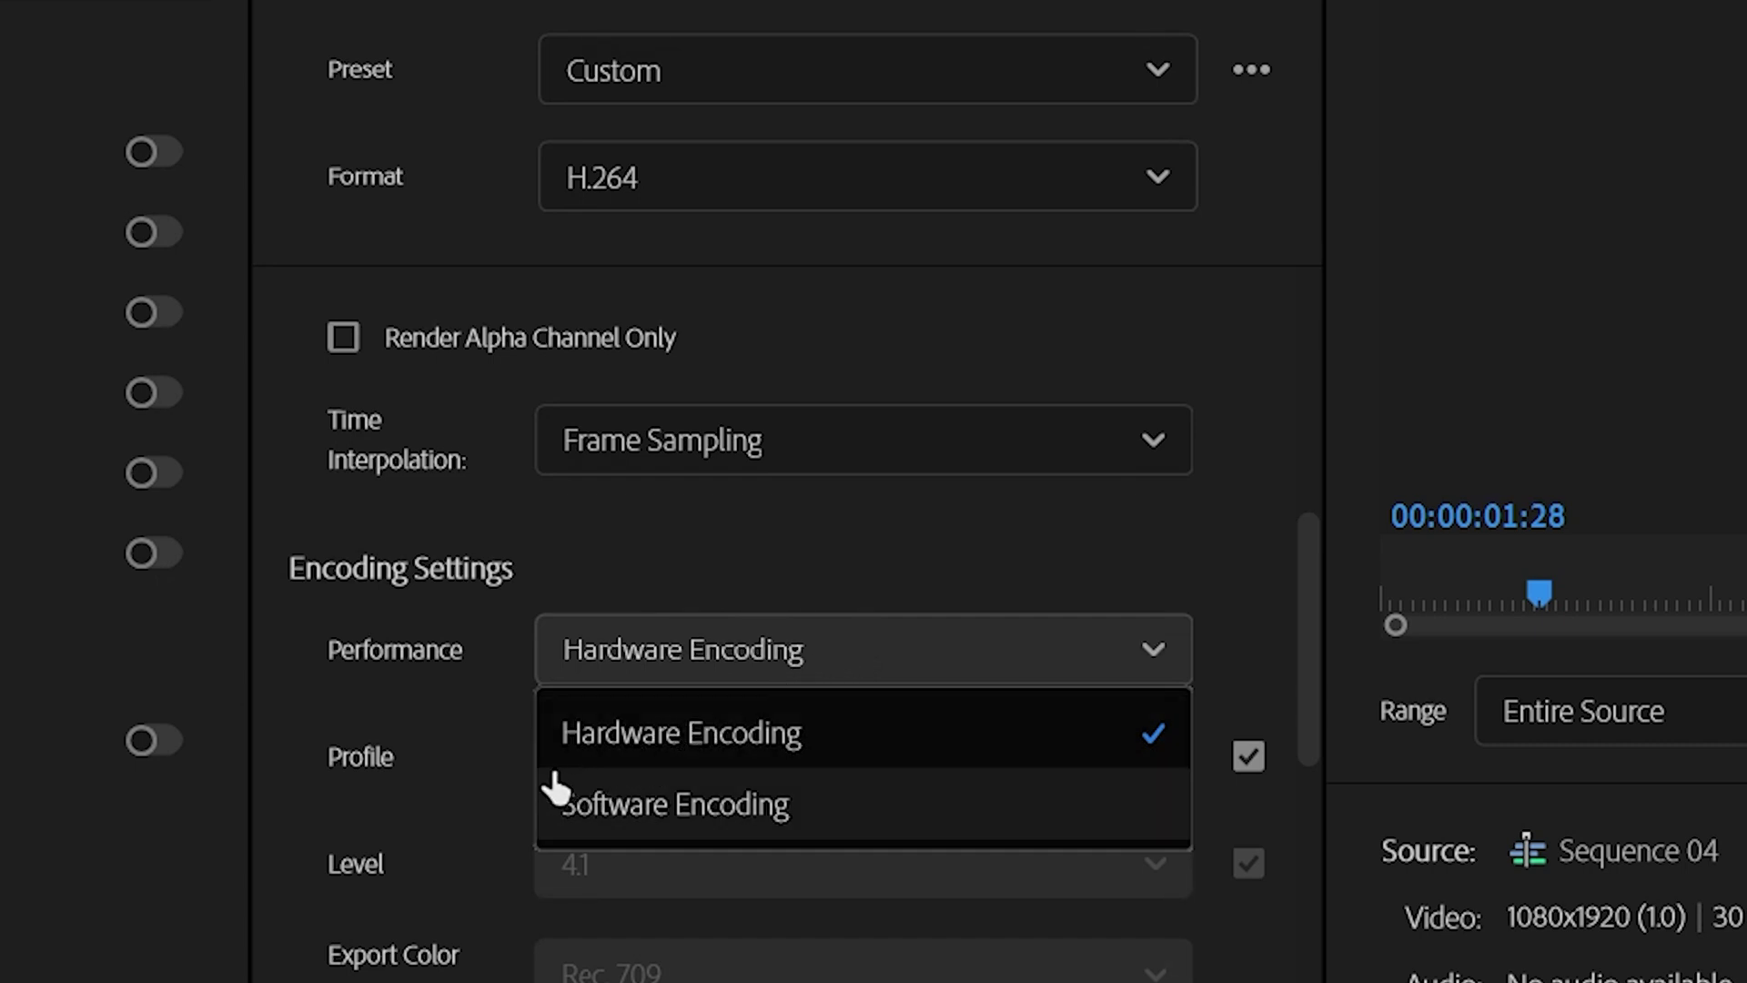
scroll(553, 788, "down", 5)
left_click(1045, 386)
left_click(780, 544)
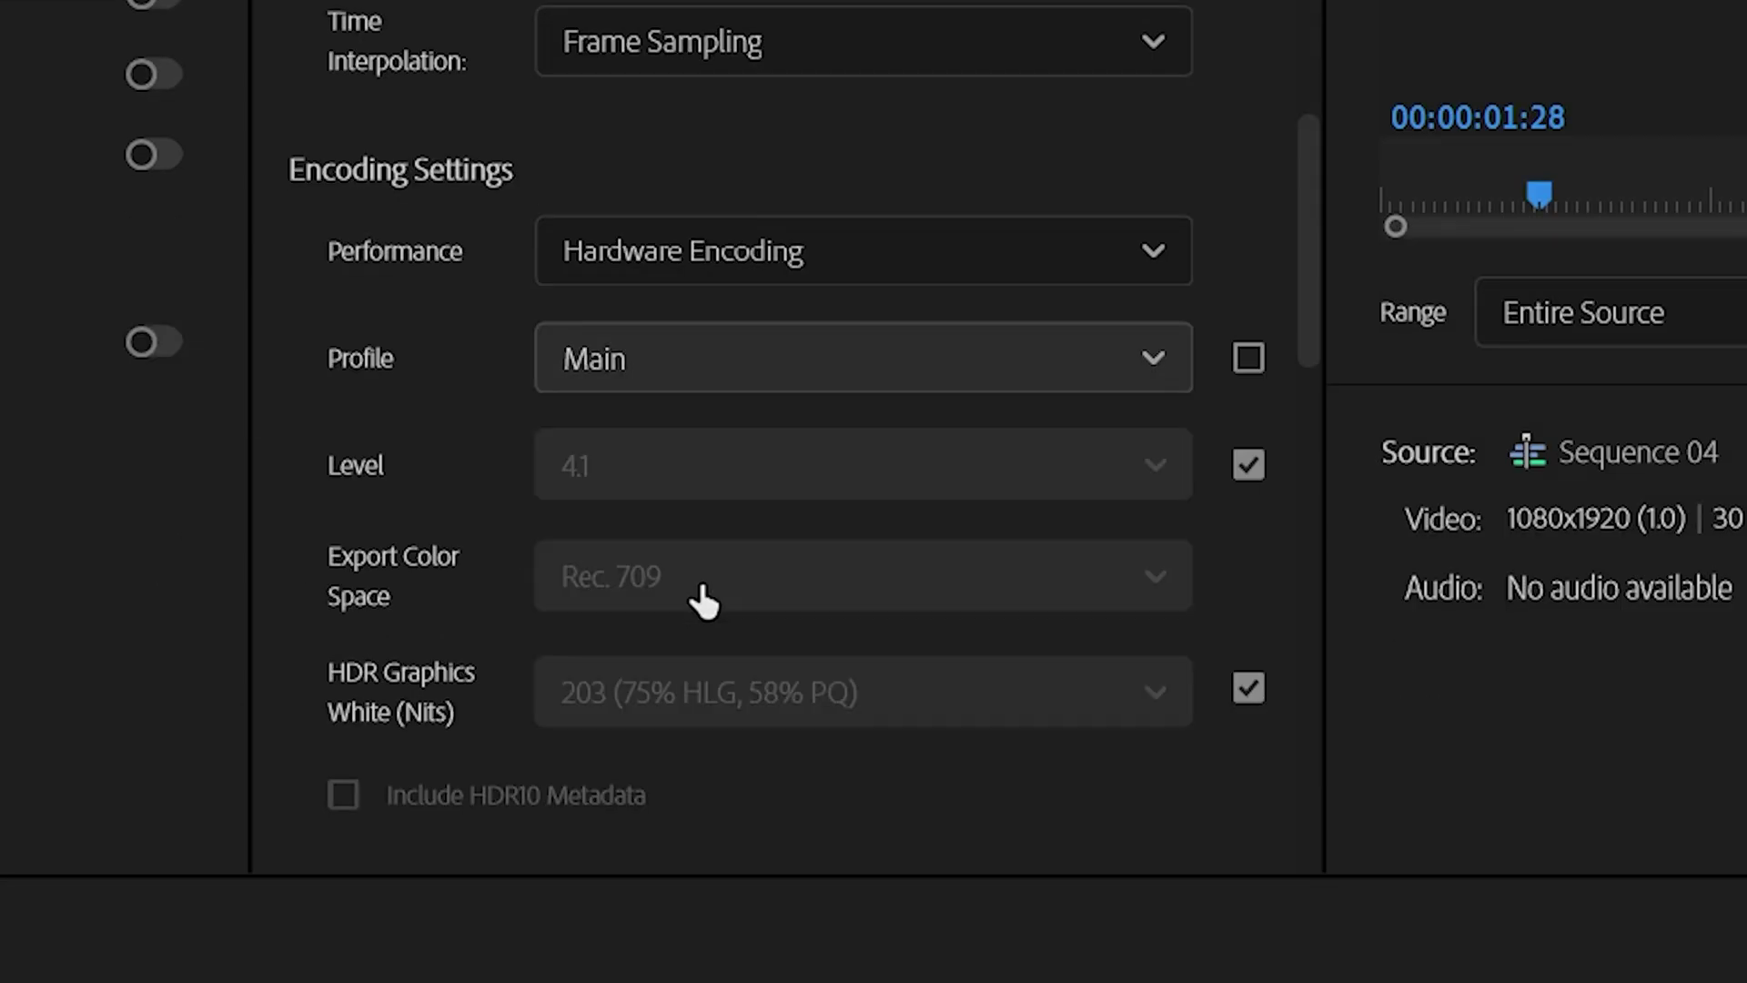
left_click(1248, 465)
left_click(1033, 488)
left_click(666, 964)
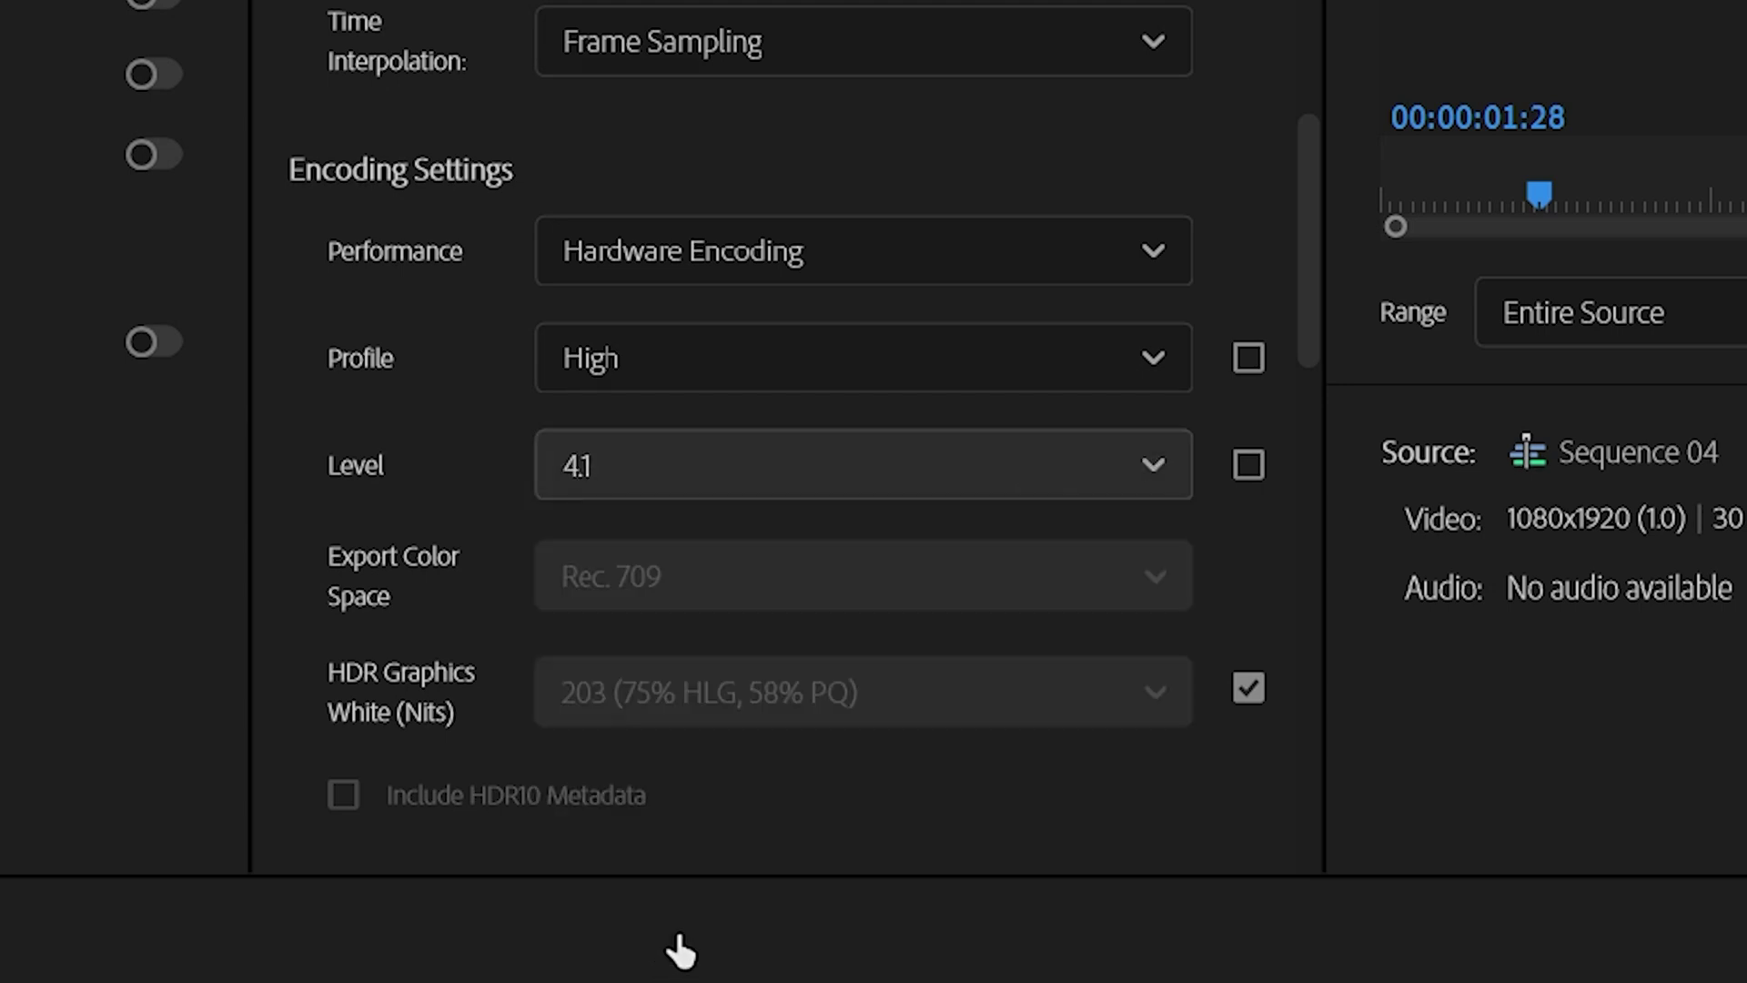
scroll(819, 655, "down", 8)
Scroll down the export settings to the Bitrate Settings section.
scroll(815, 651, "down", 2)
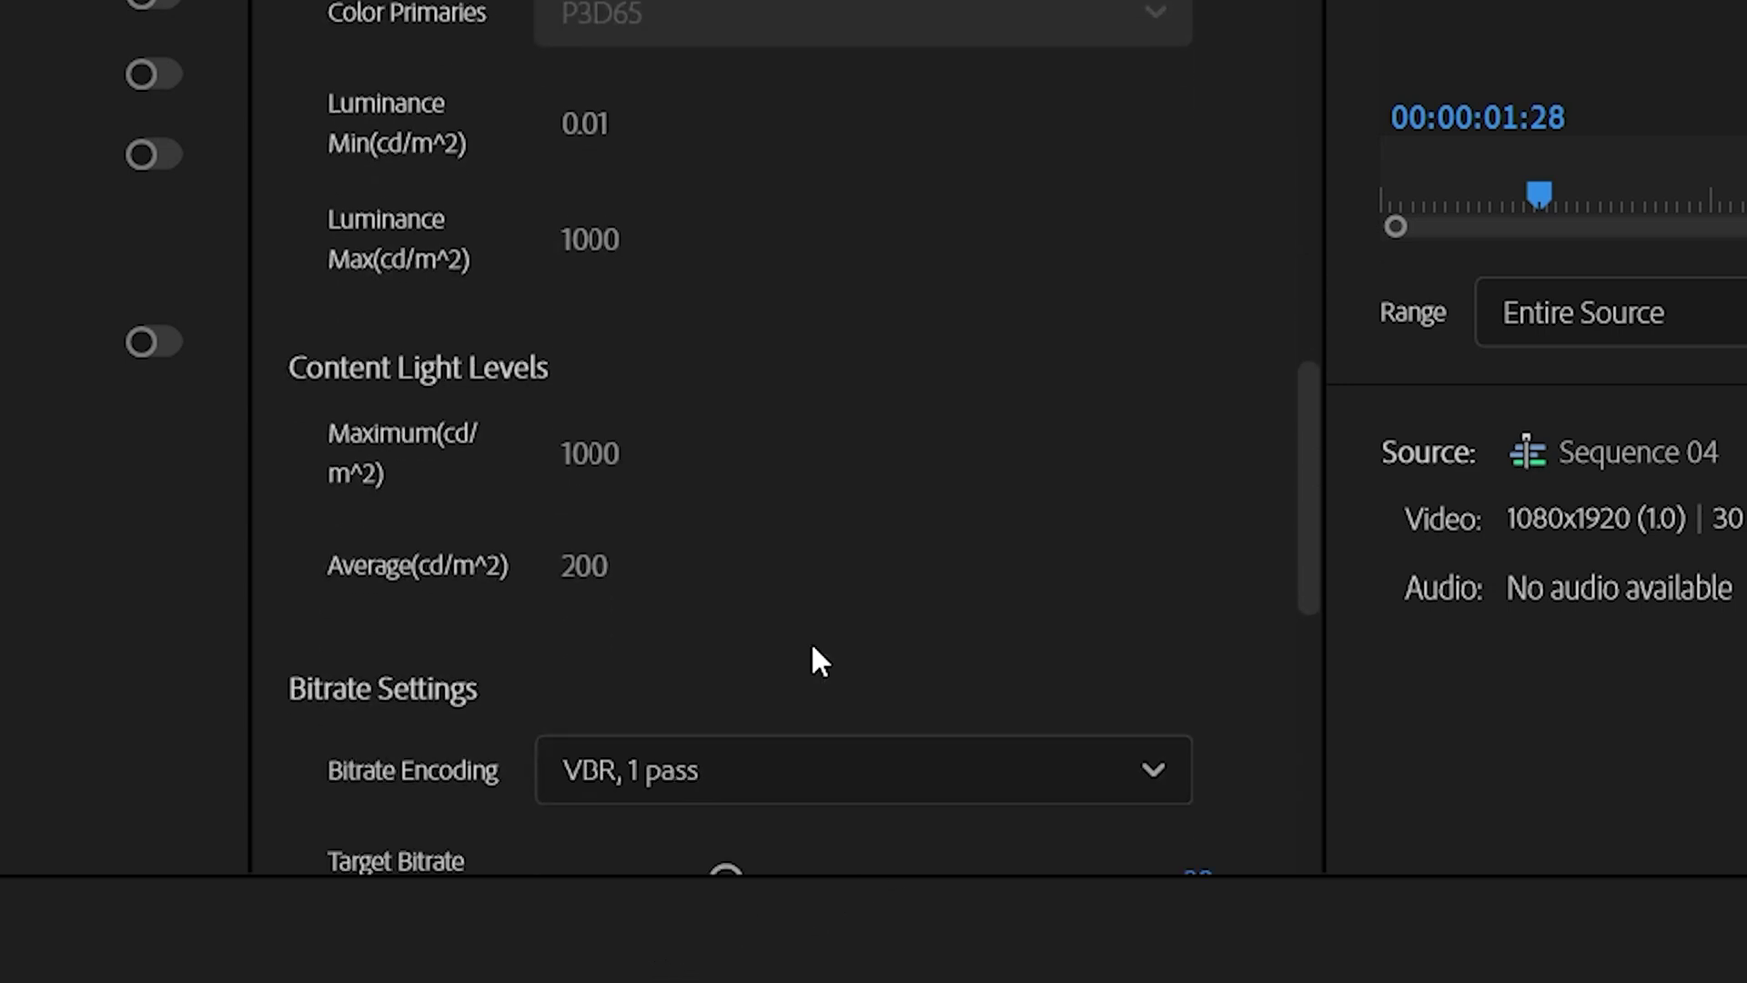
scroll(1172, 574, "down", 5)
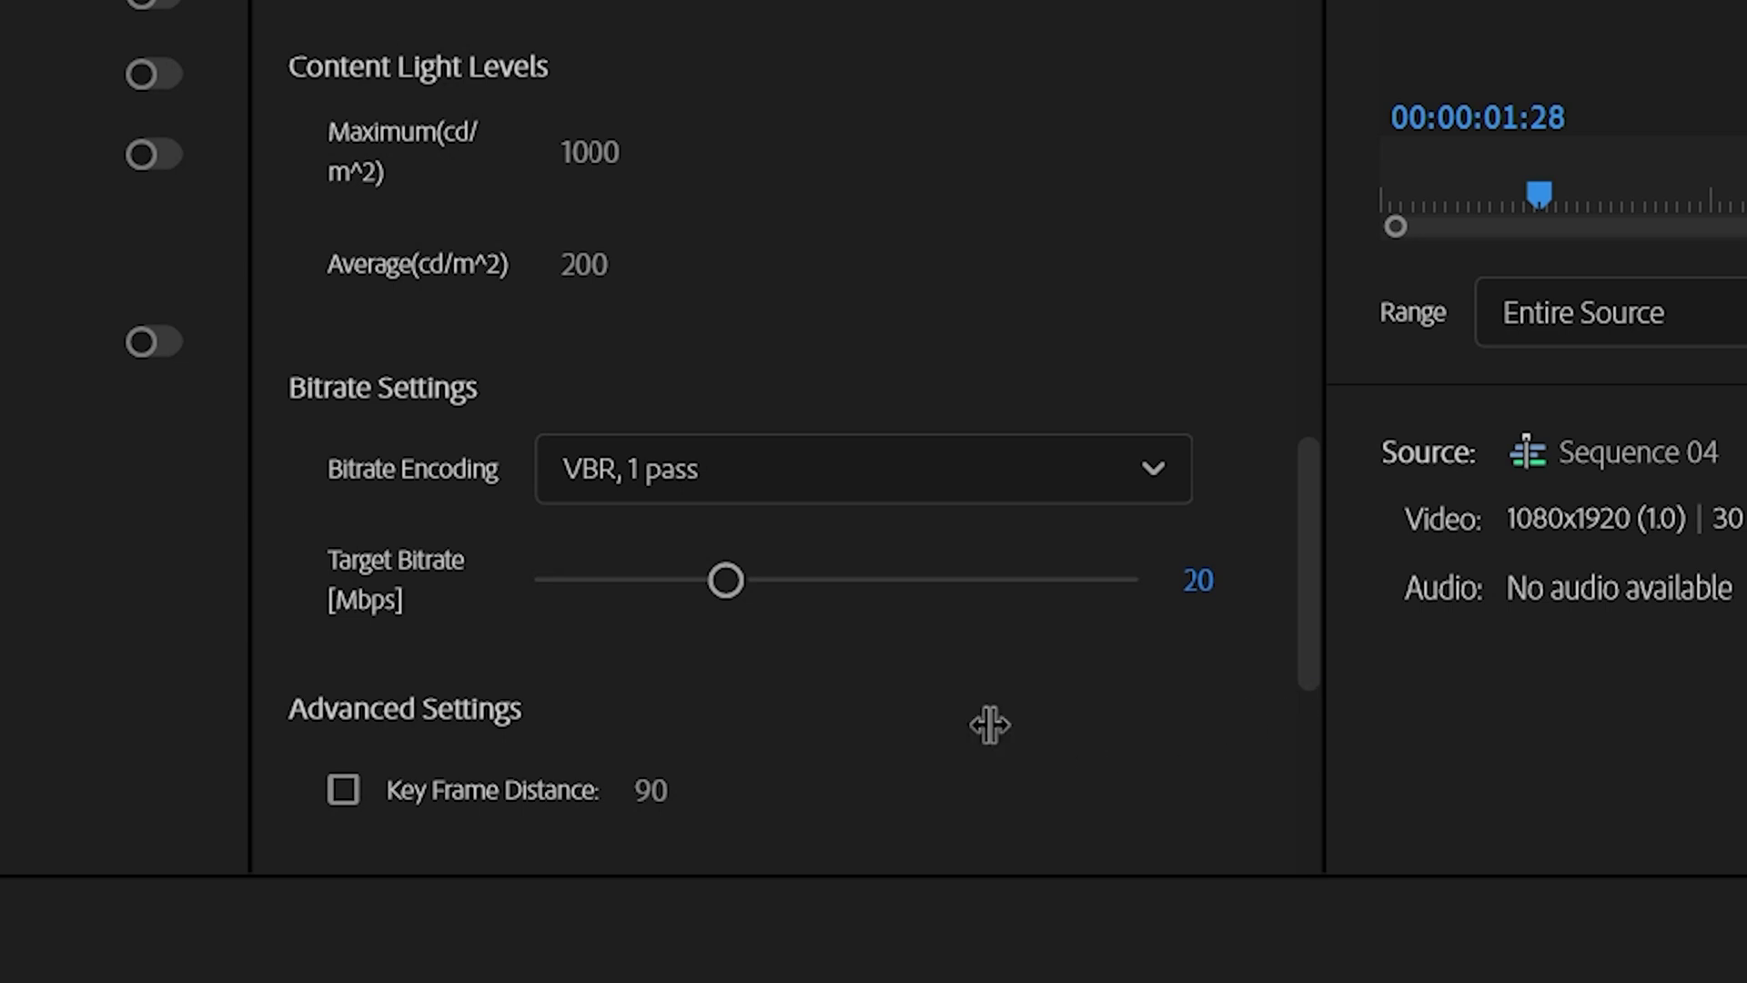
scroll(989, 725, "down", 1)
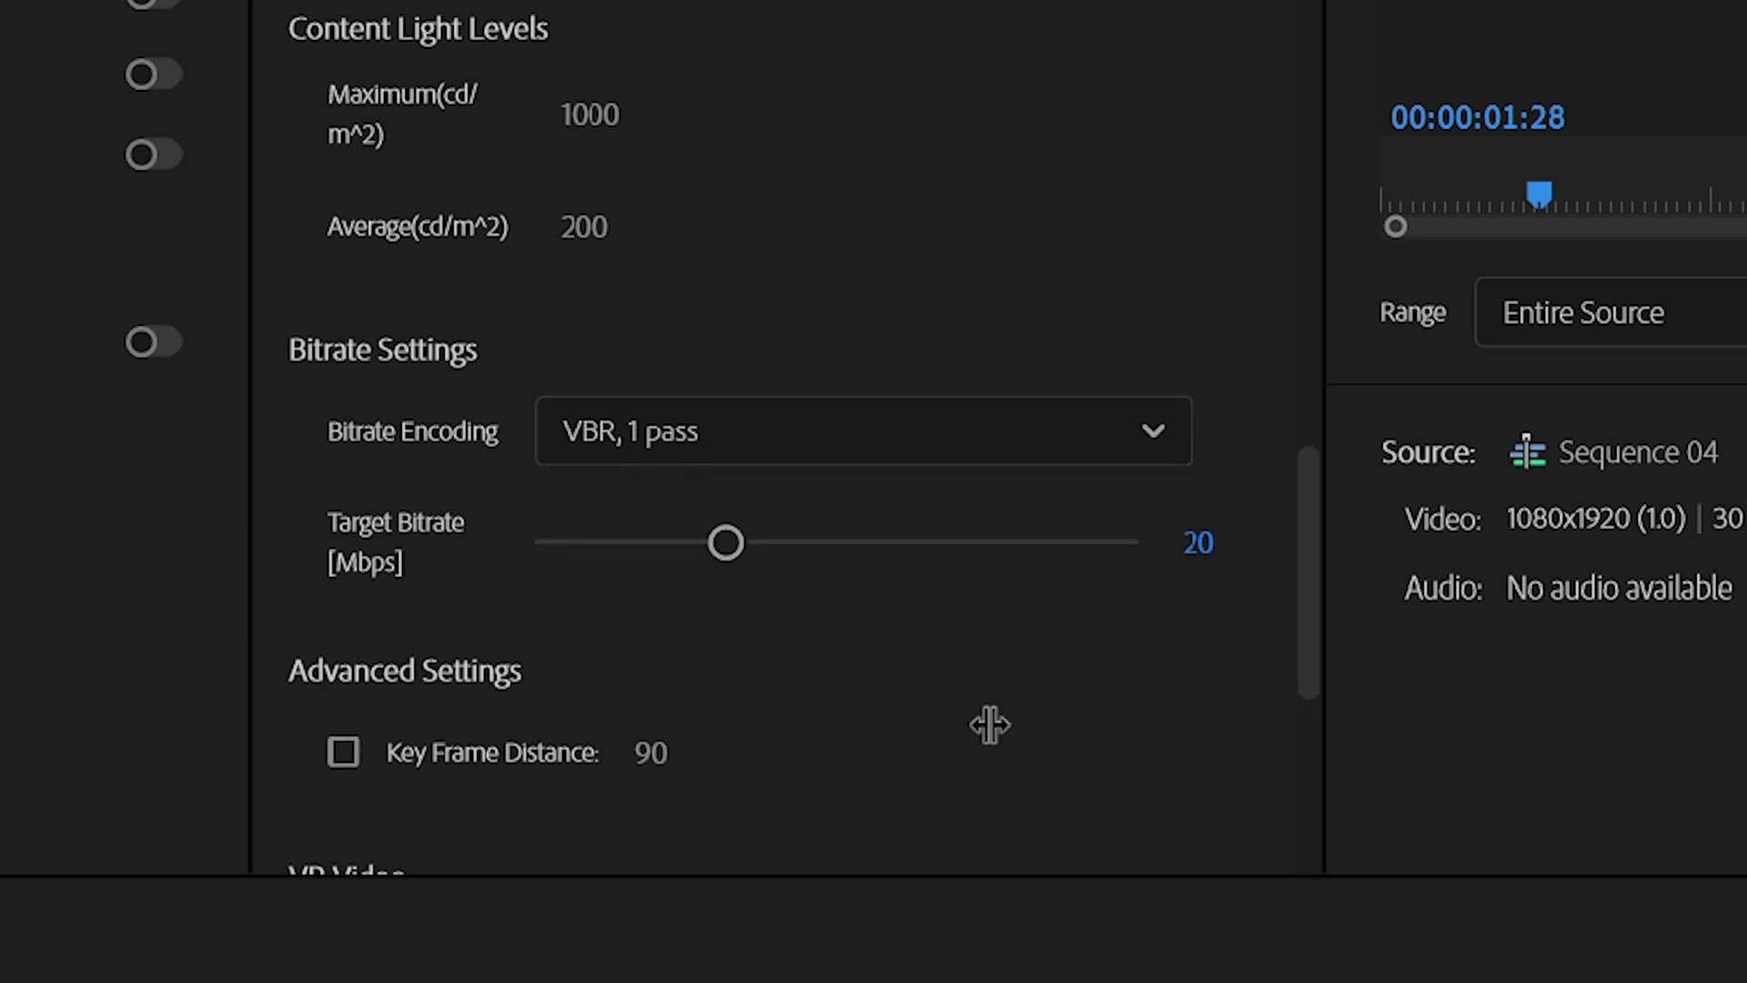
scroll(990, 739, "down", 1)
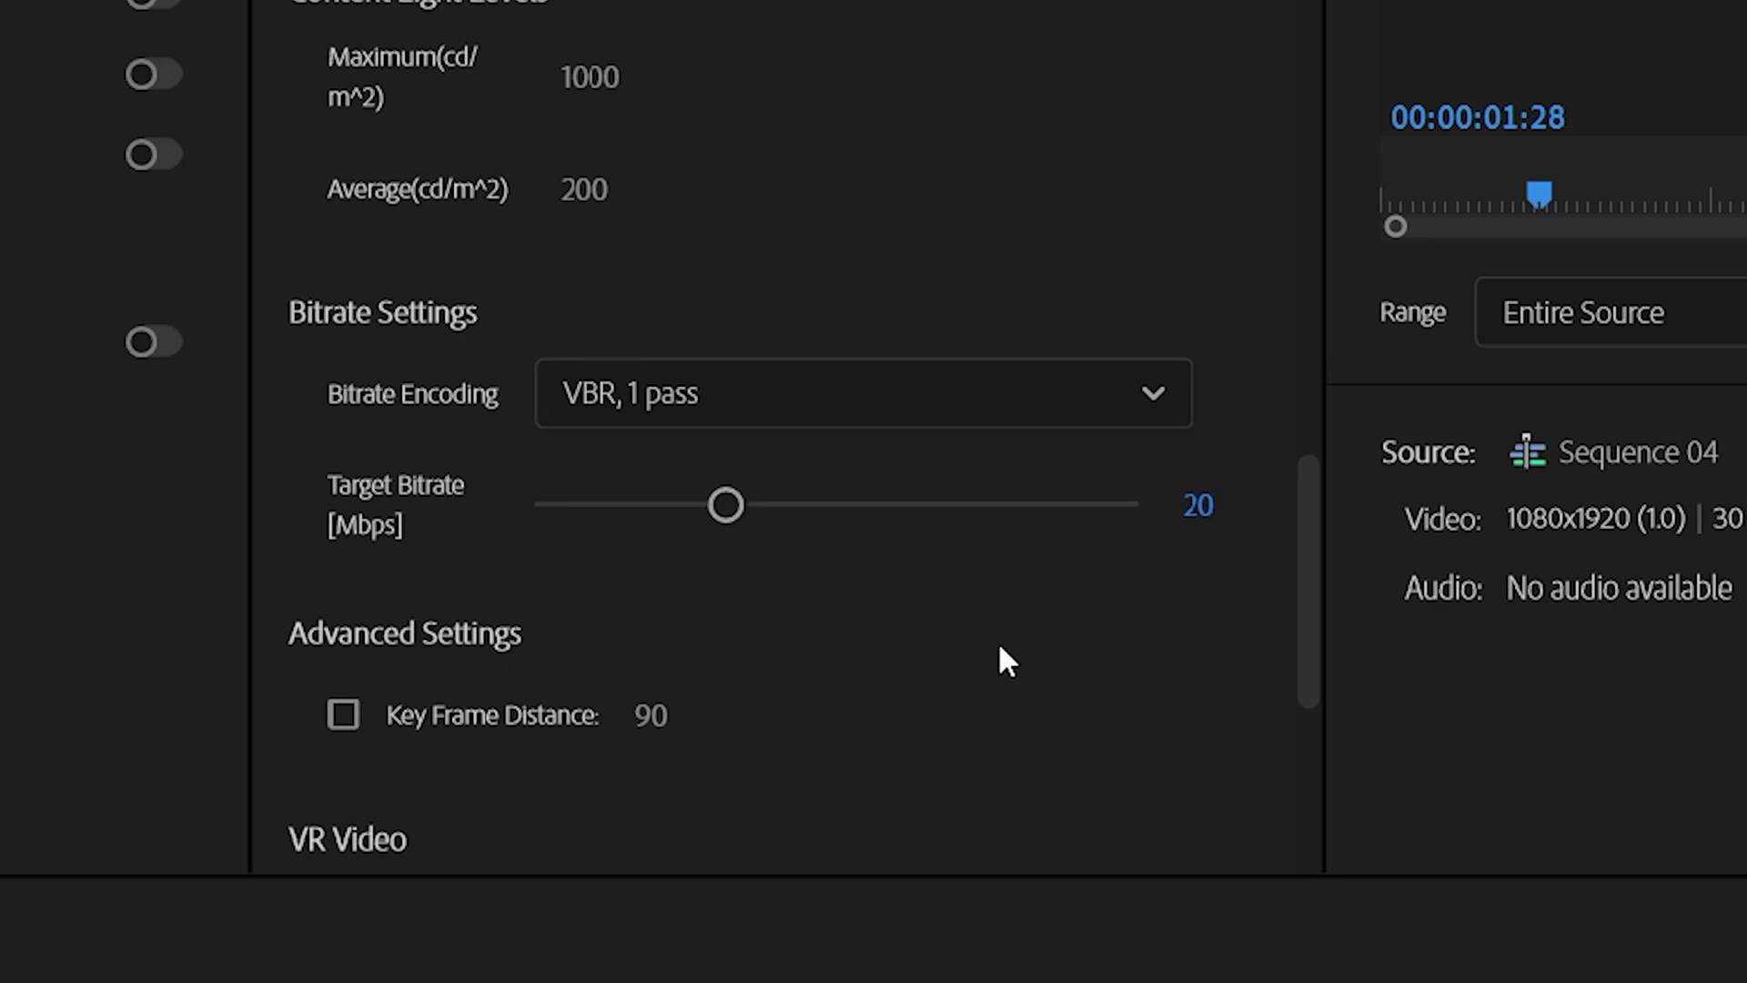
Use VBR, 2 pass bitrate encoding with Target Bitrate 10 Mbps and Maximum Bitrate 12 Mbps.
left_click(1076, 413)
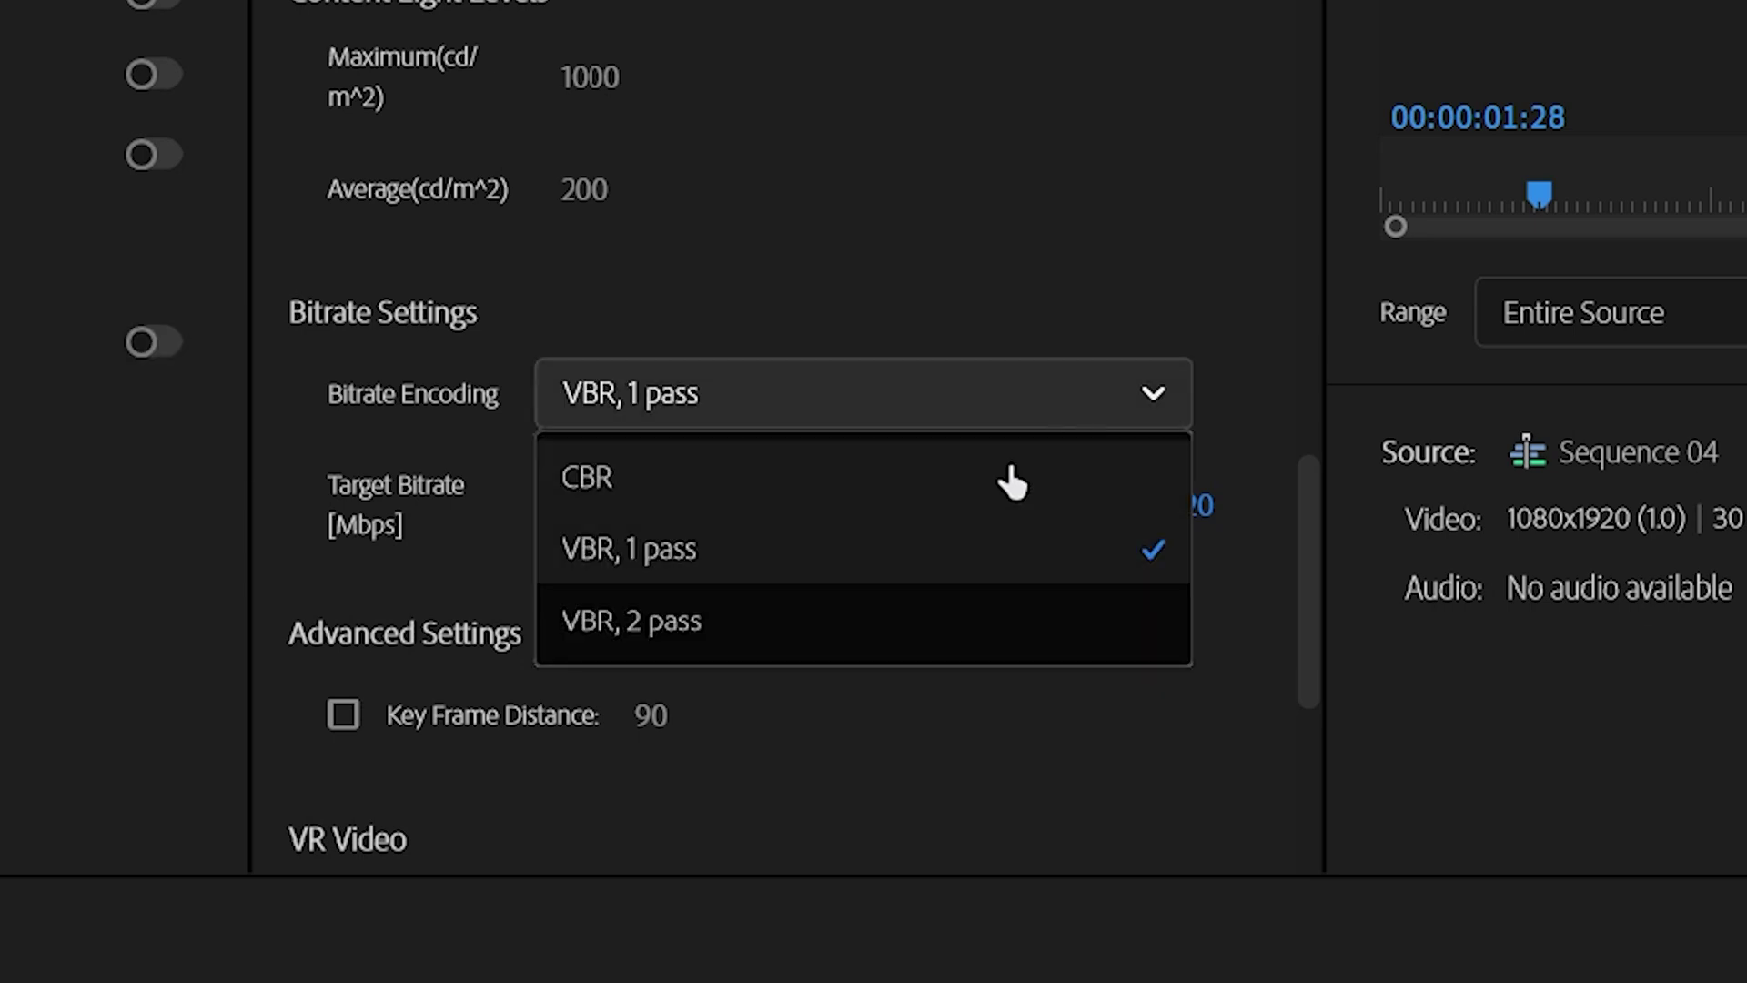
left_click(764, 636)
scroll(764, 652, "up", 1)
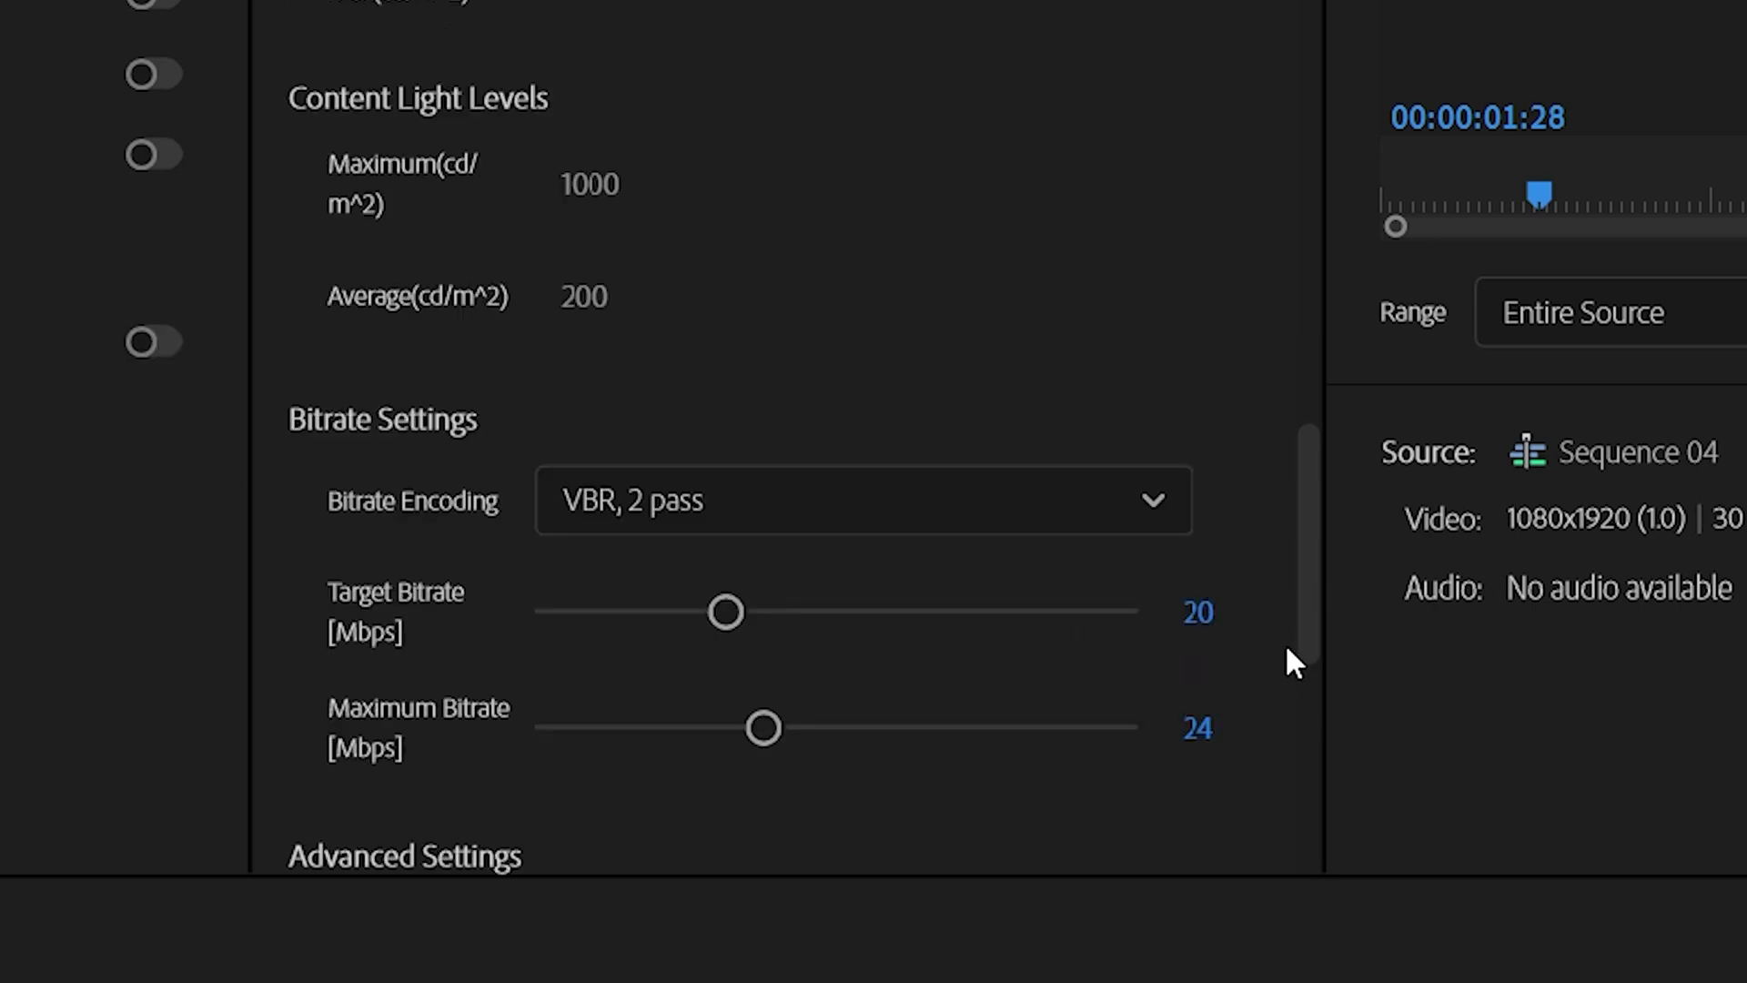
left_click_drag(725, 612, 636, 612)
double_click(1203, 608)
type("10")
left_click(1199, 741)
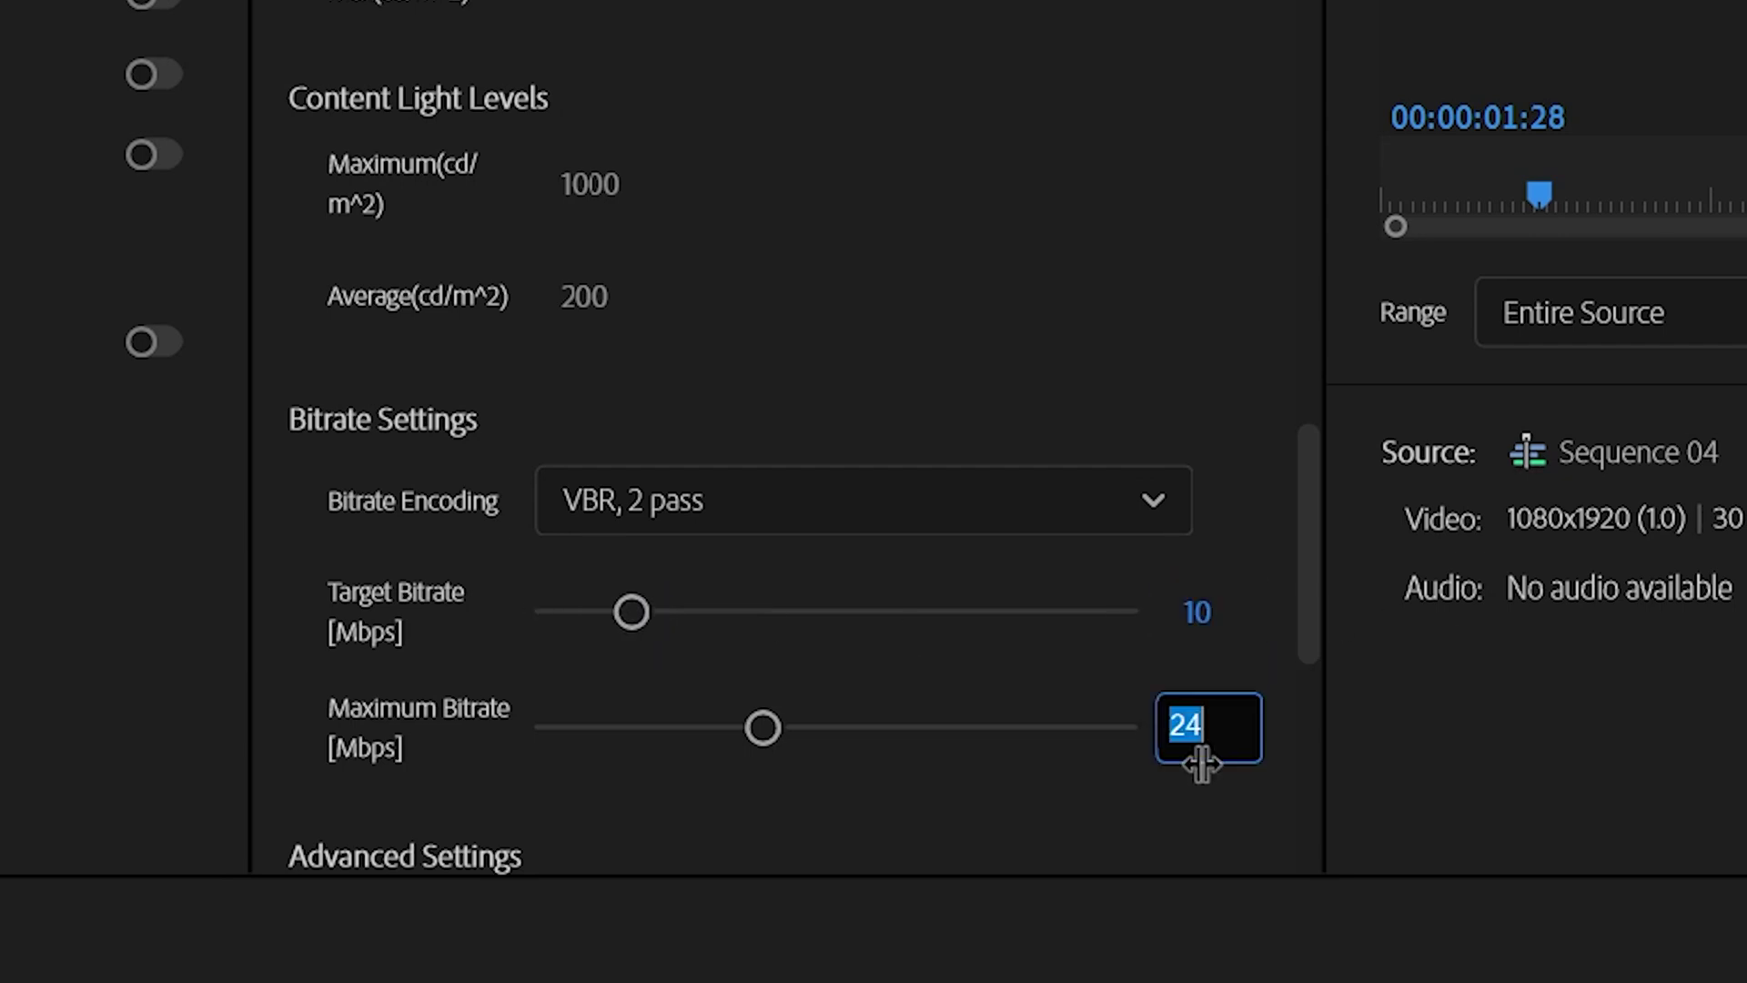
type("12")
key("Return")
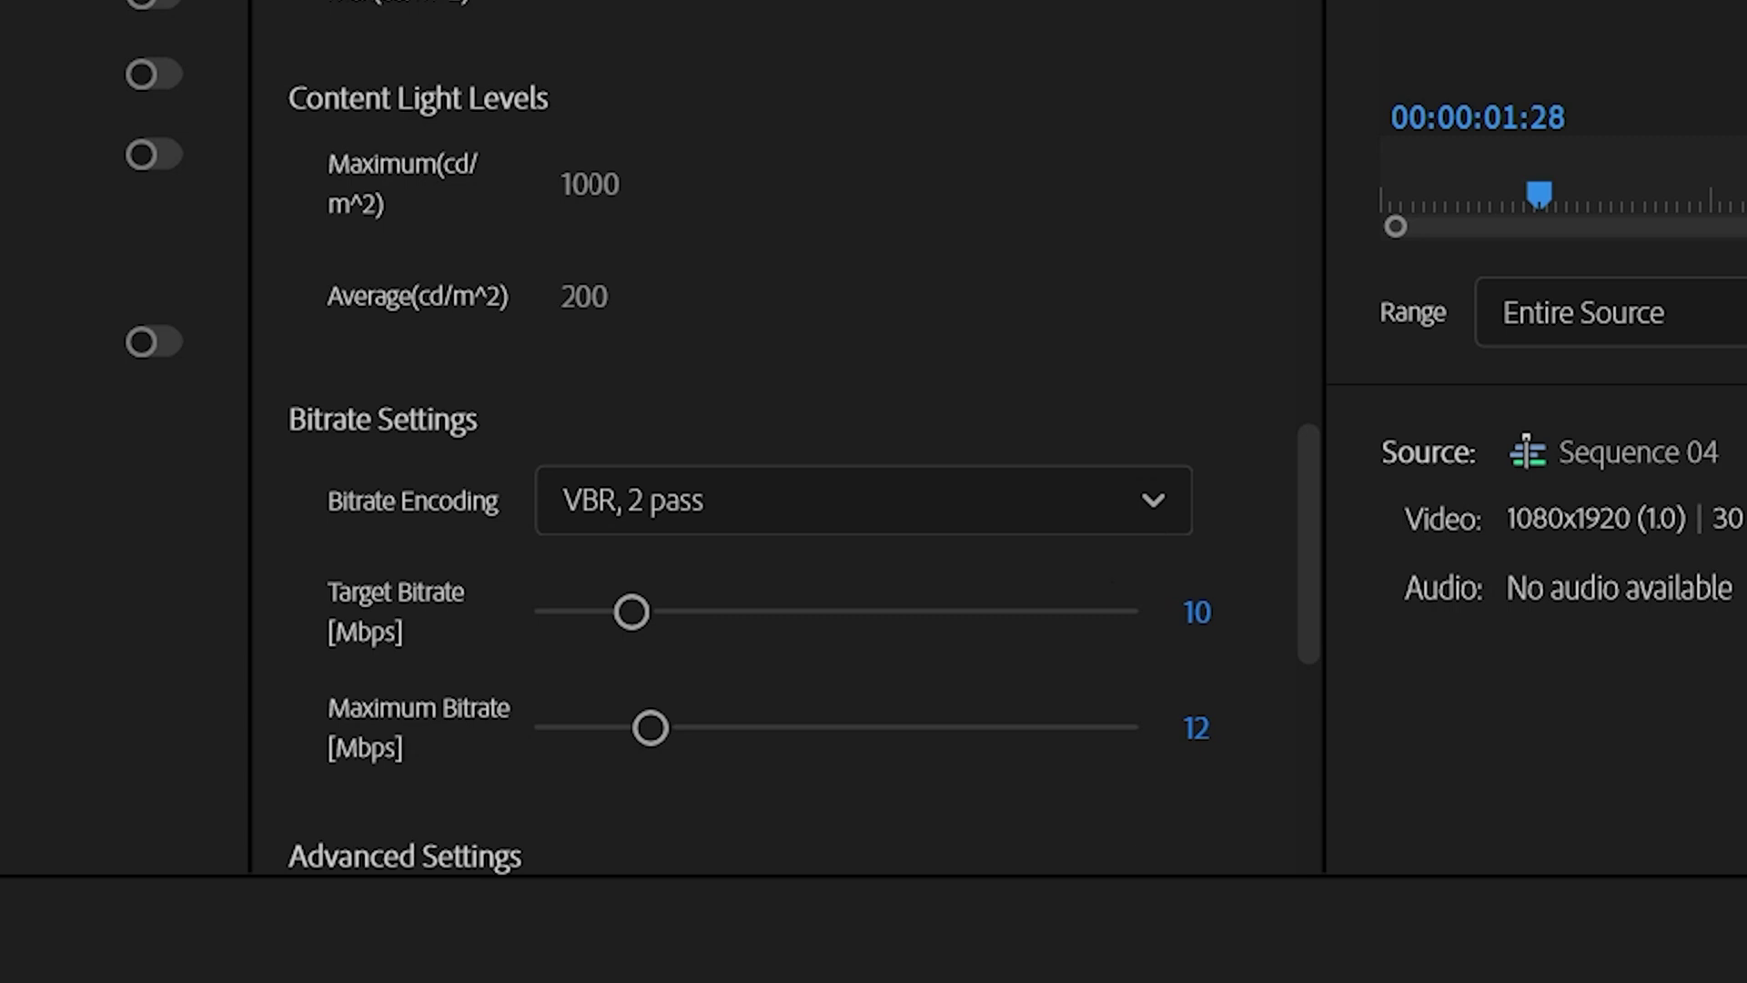
Save the current Shorts.mp4 export settings as a new preset named 'YouTube Shorts'.
scroll(1103, 684, "up", 3)
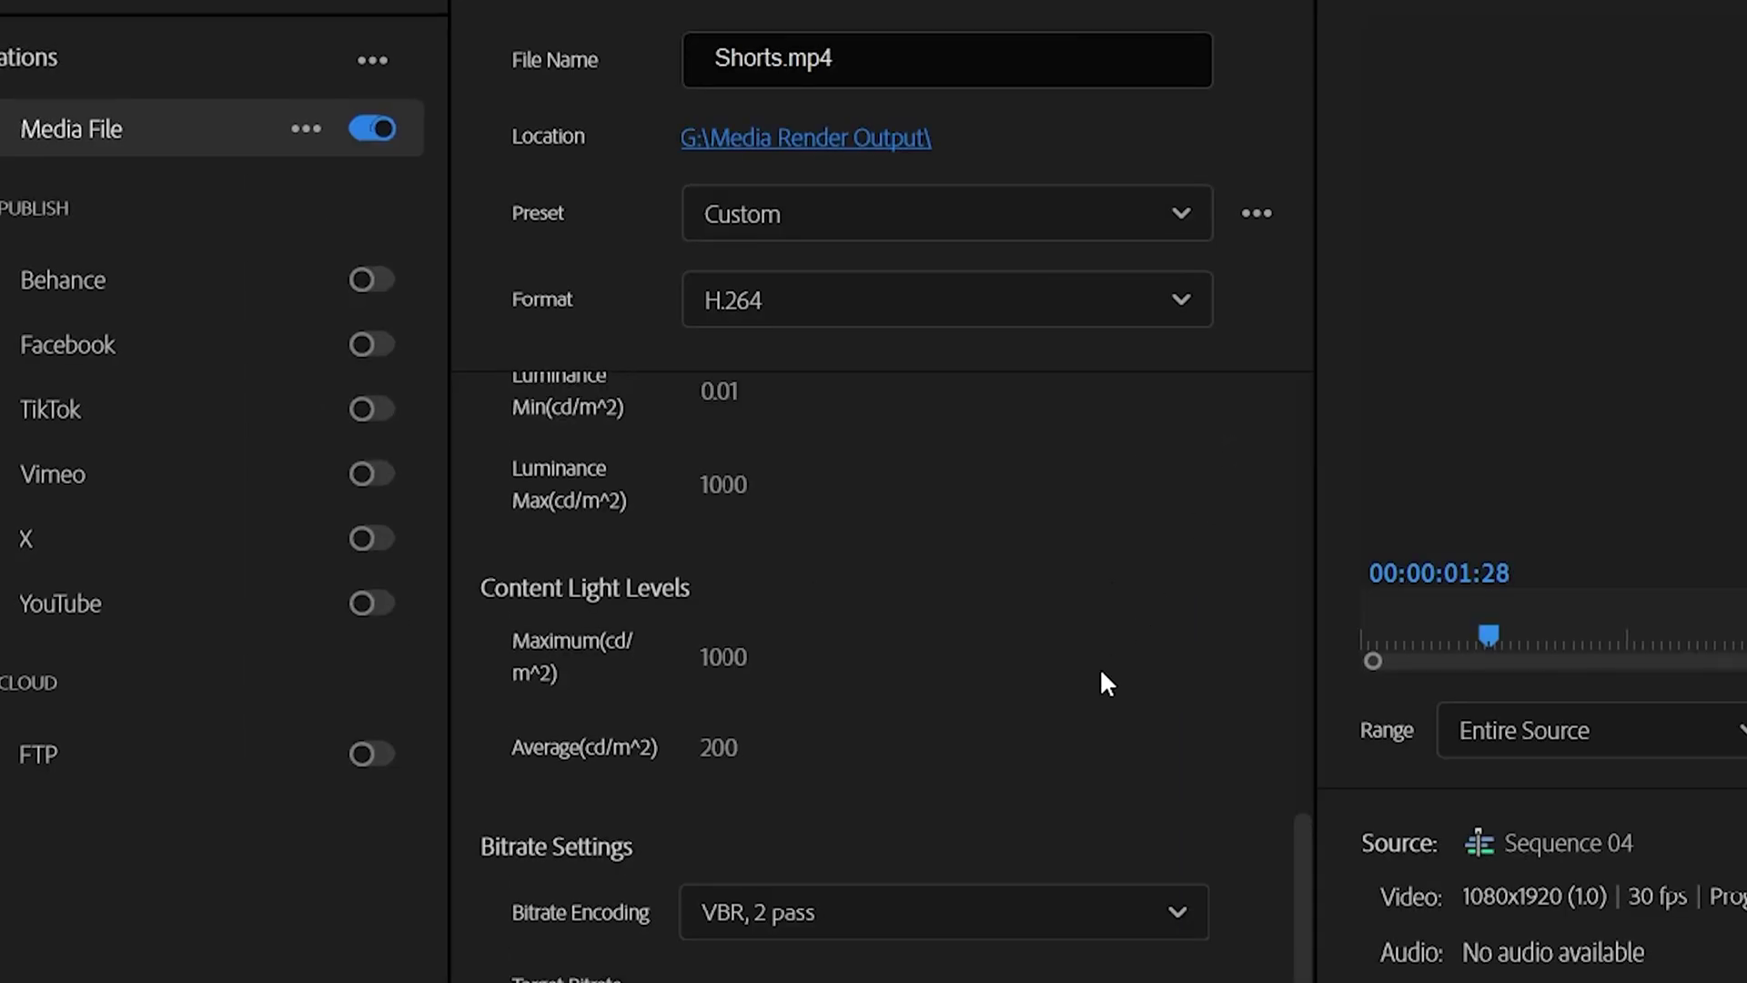
scroll(1104, 685, "down", 4)
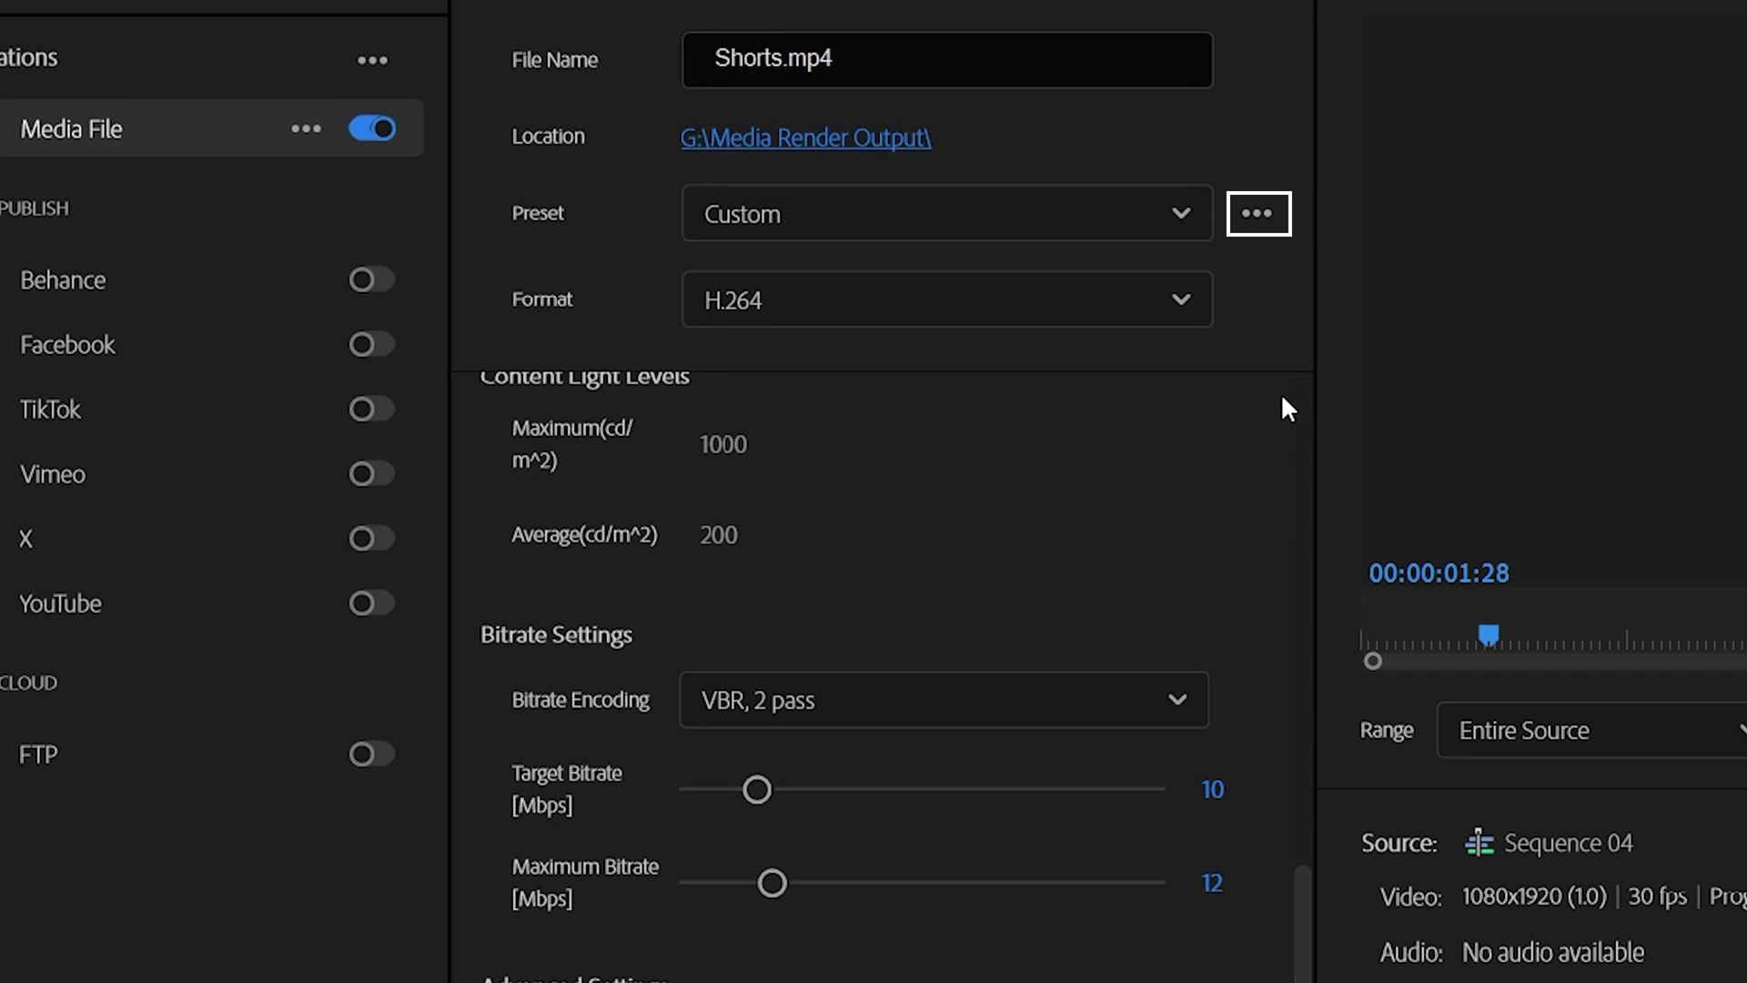
left_click(1256, 229)
left_click(1231, 299)
type("YouTube Shorts")
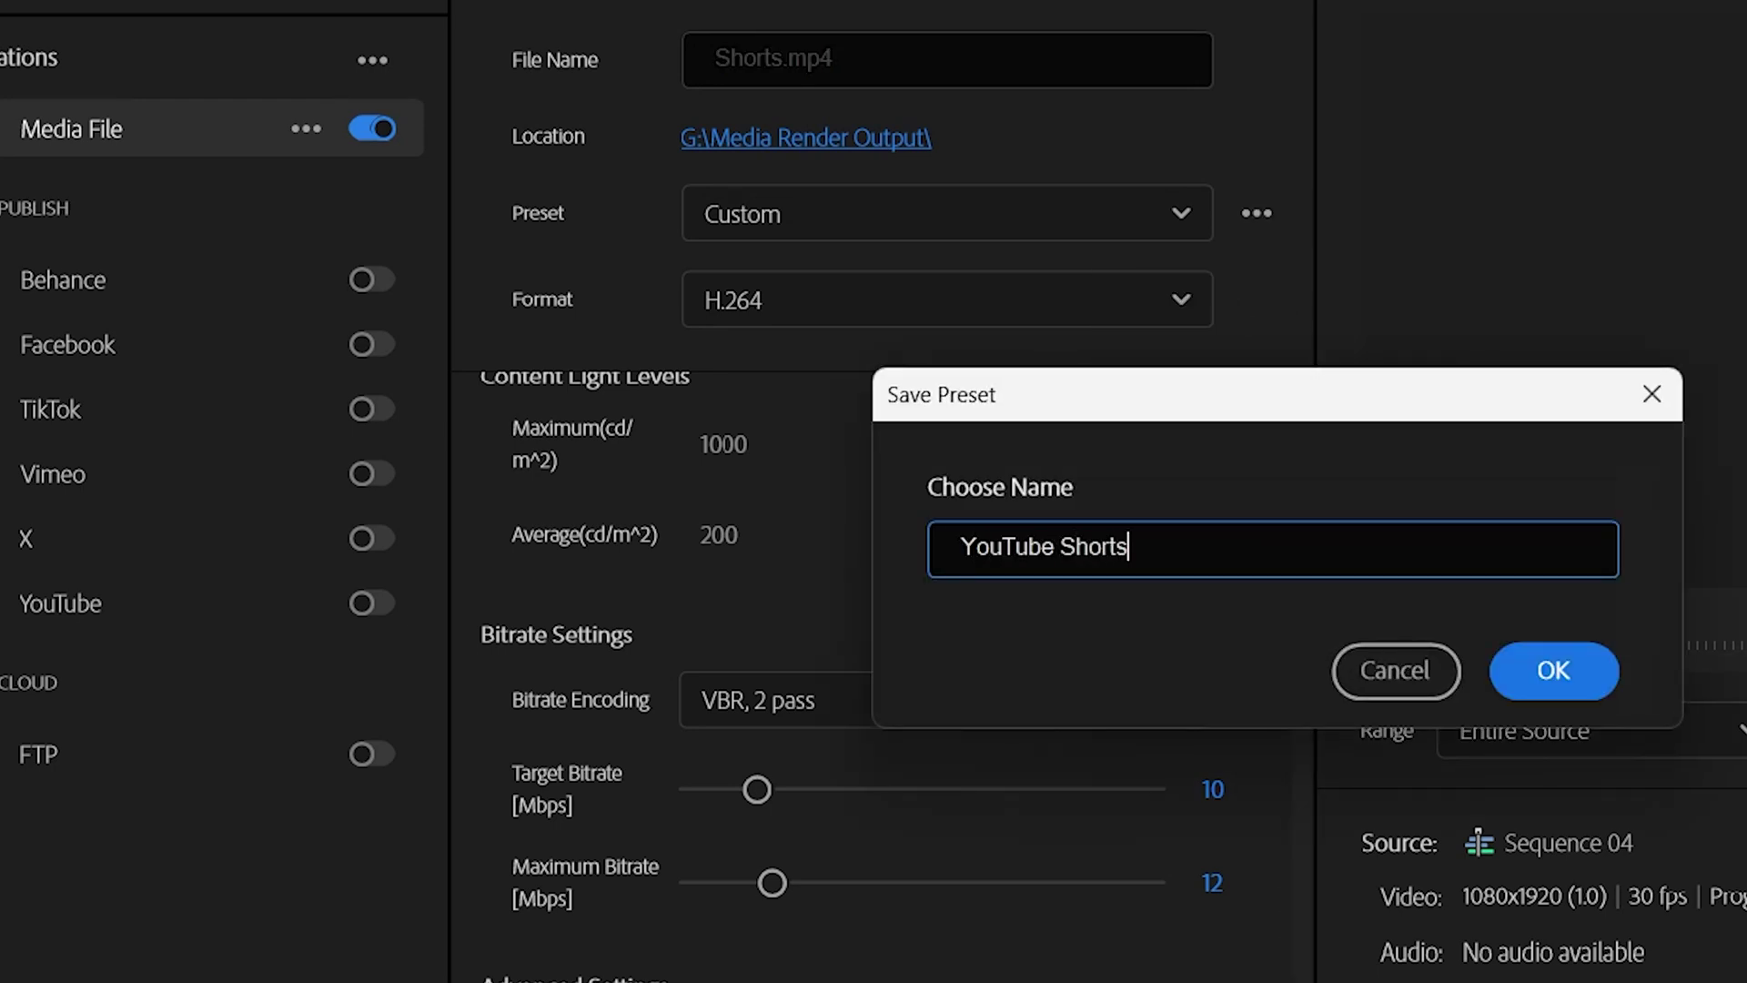
left_click(1559, 670)
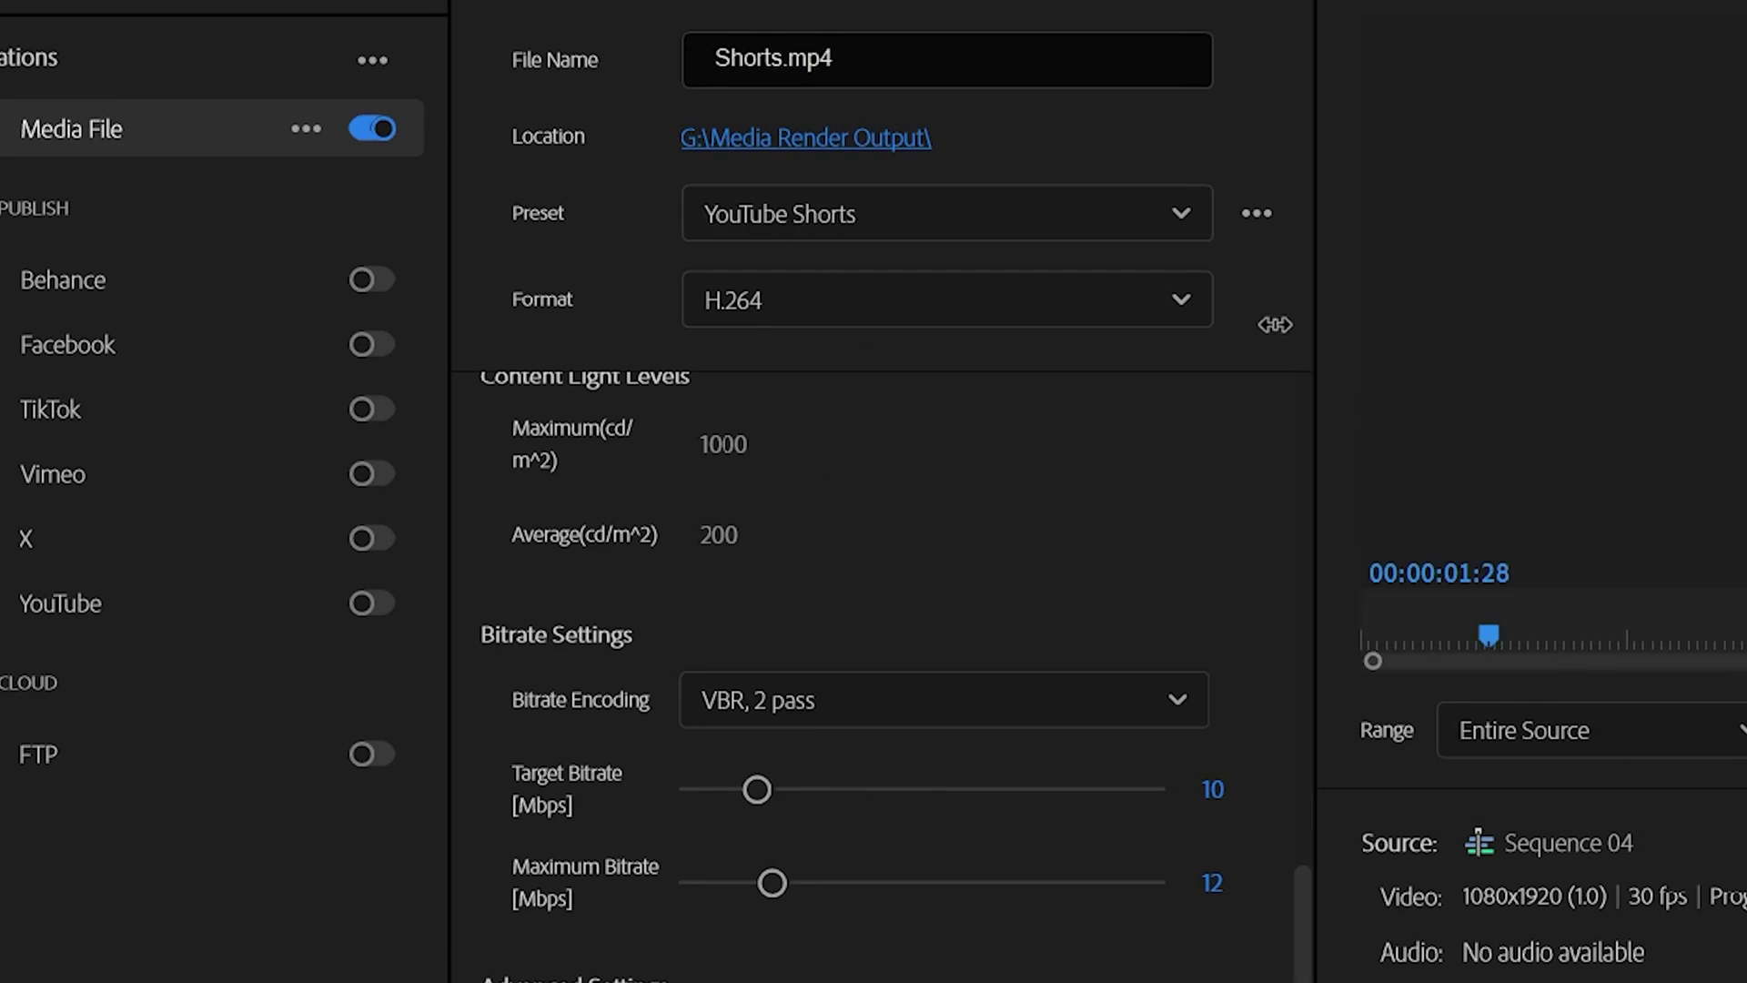
Check that YouTube Shorts is listed among presets and stays applied after leaving and reopening Export.
left_click(1176, 227)
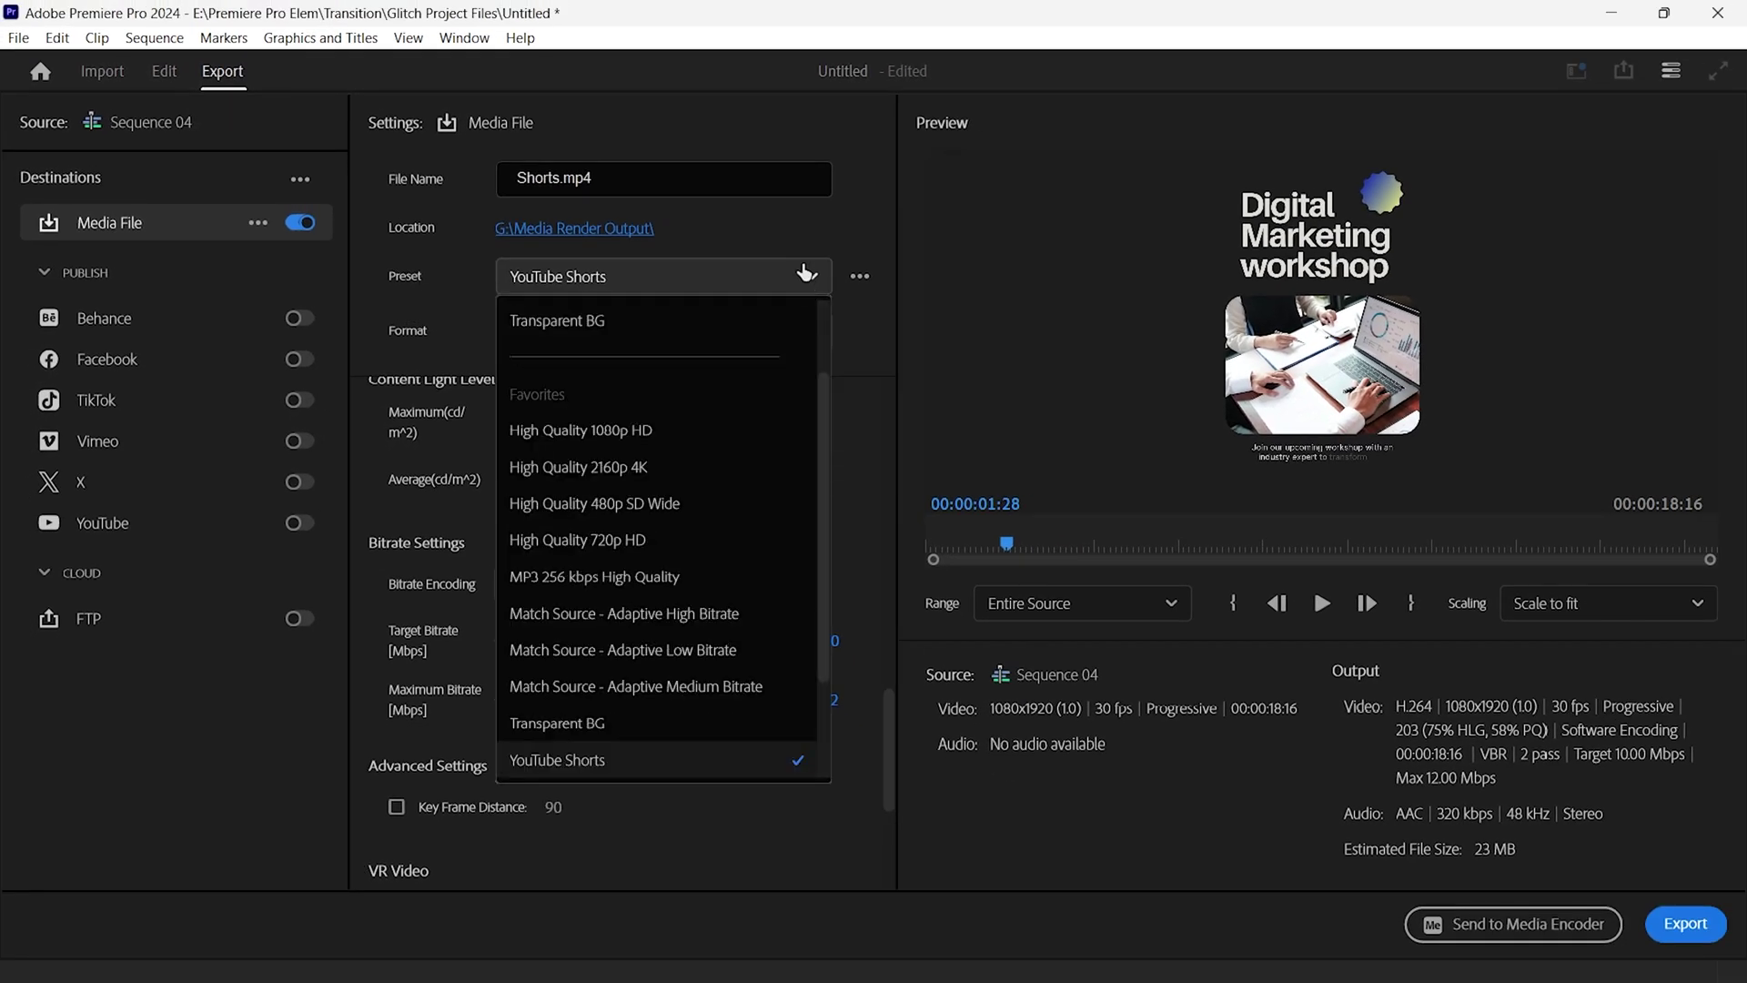
left_click(789, 223)
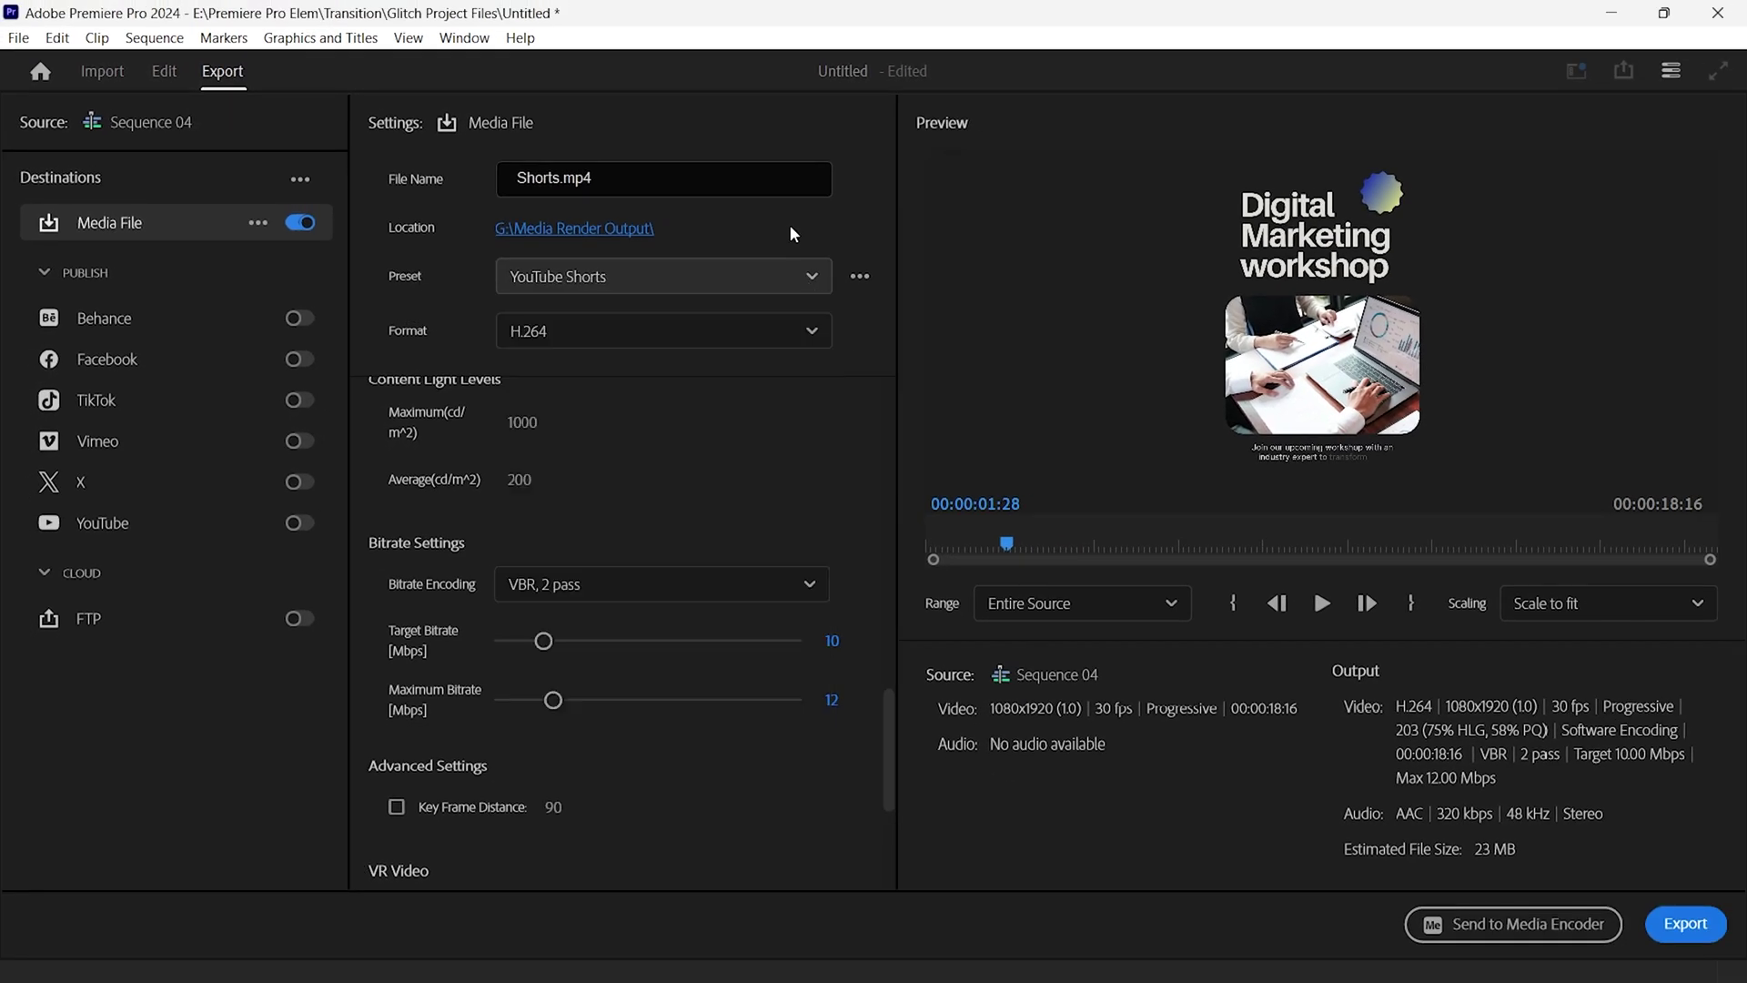
left_click(163, 71)
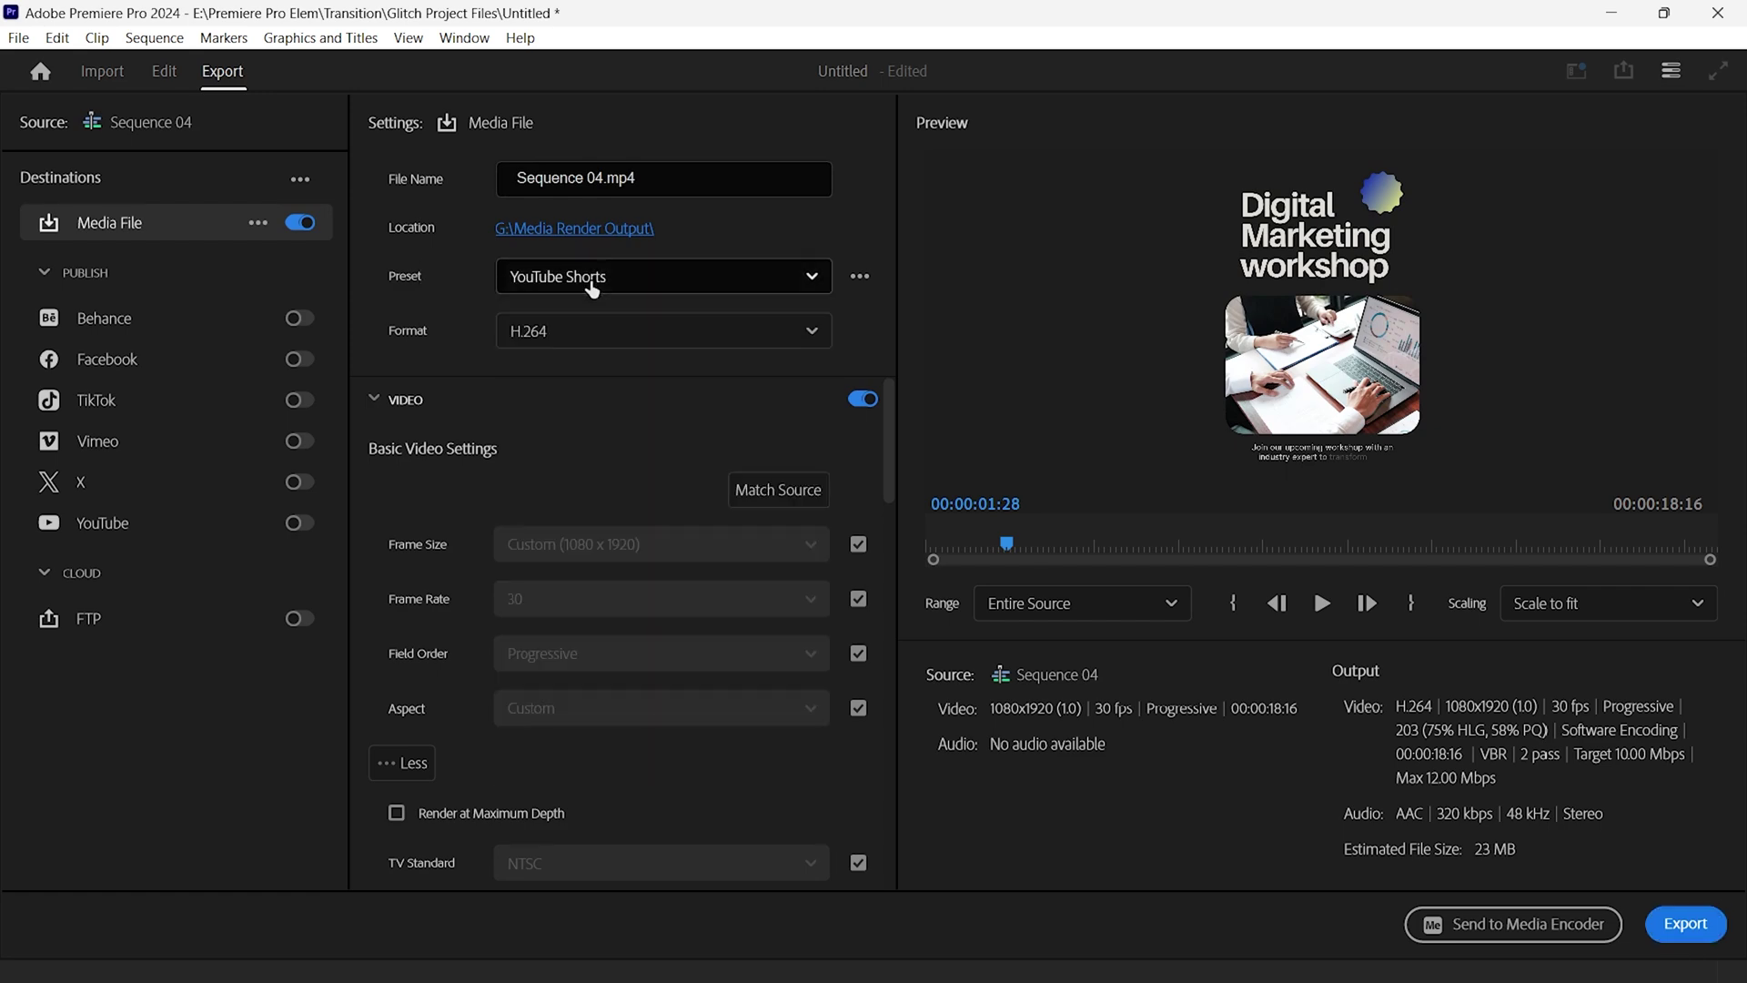
scroll(637, 733, "down", 5)
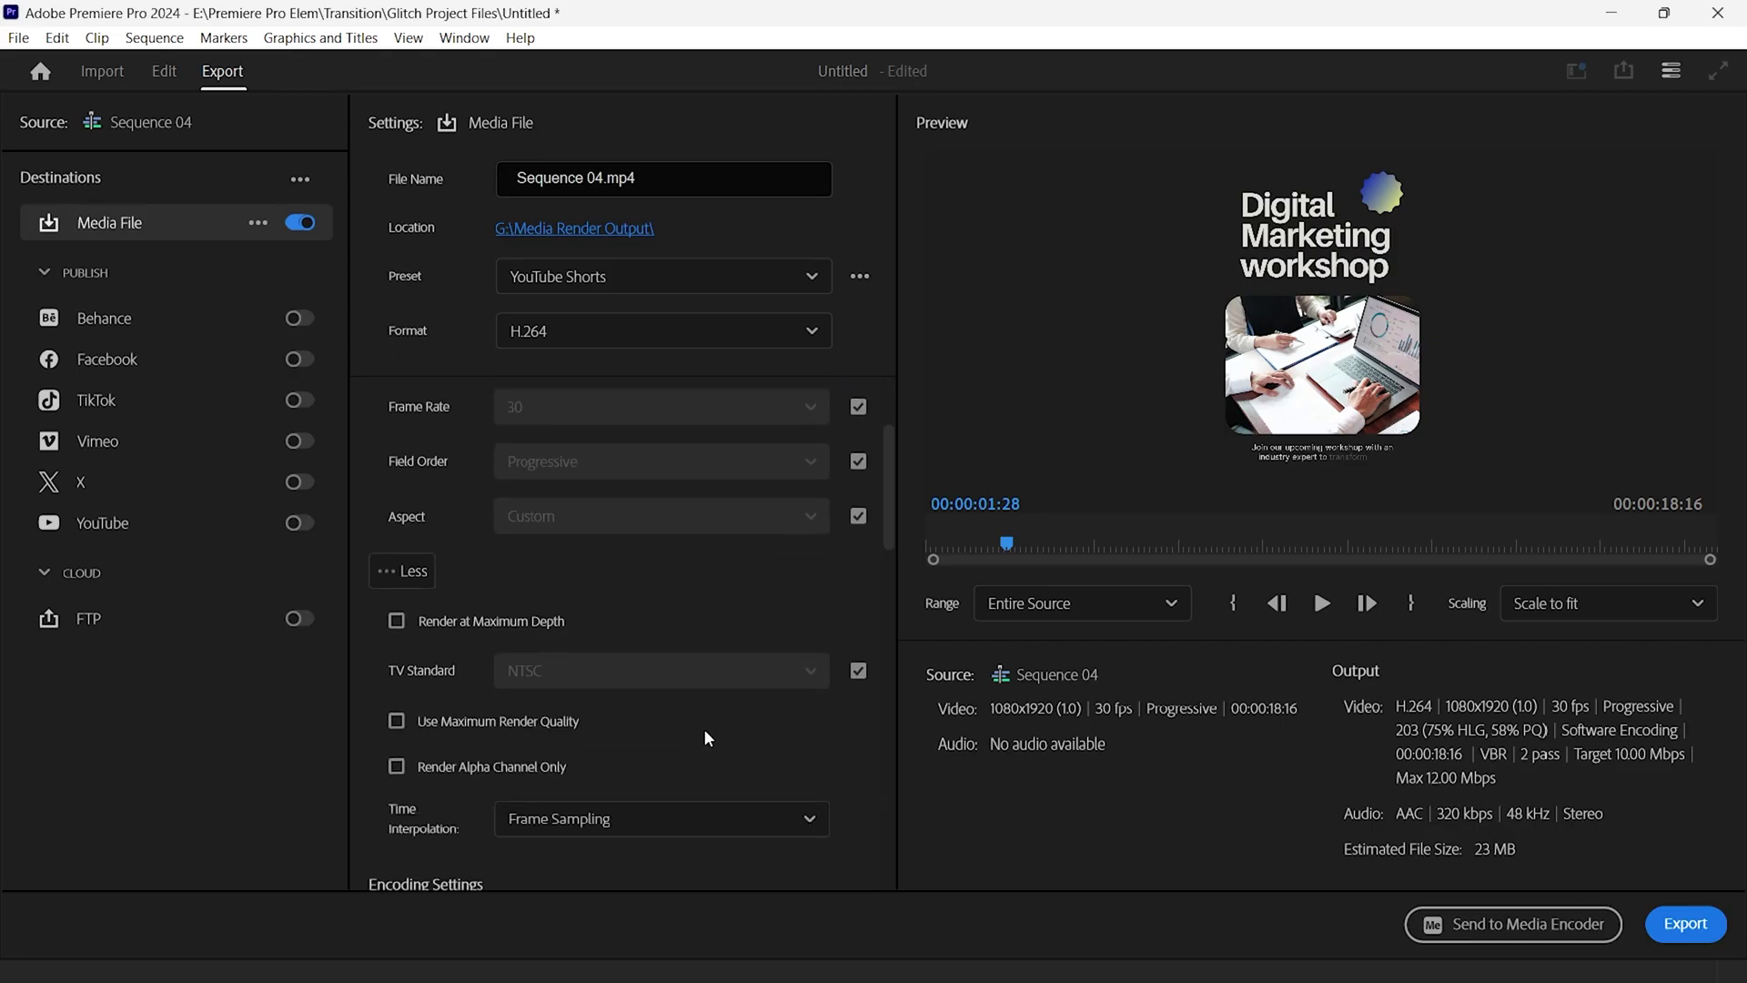
scroll(709, 732, "down", 2)
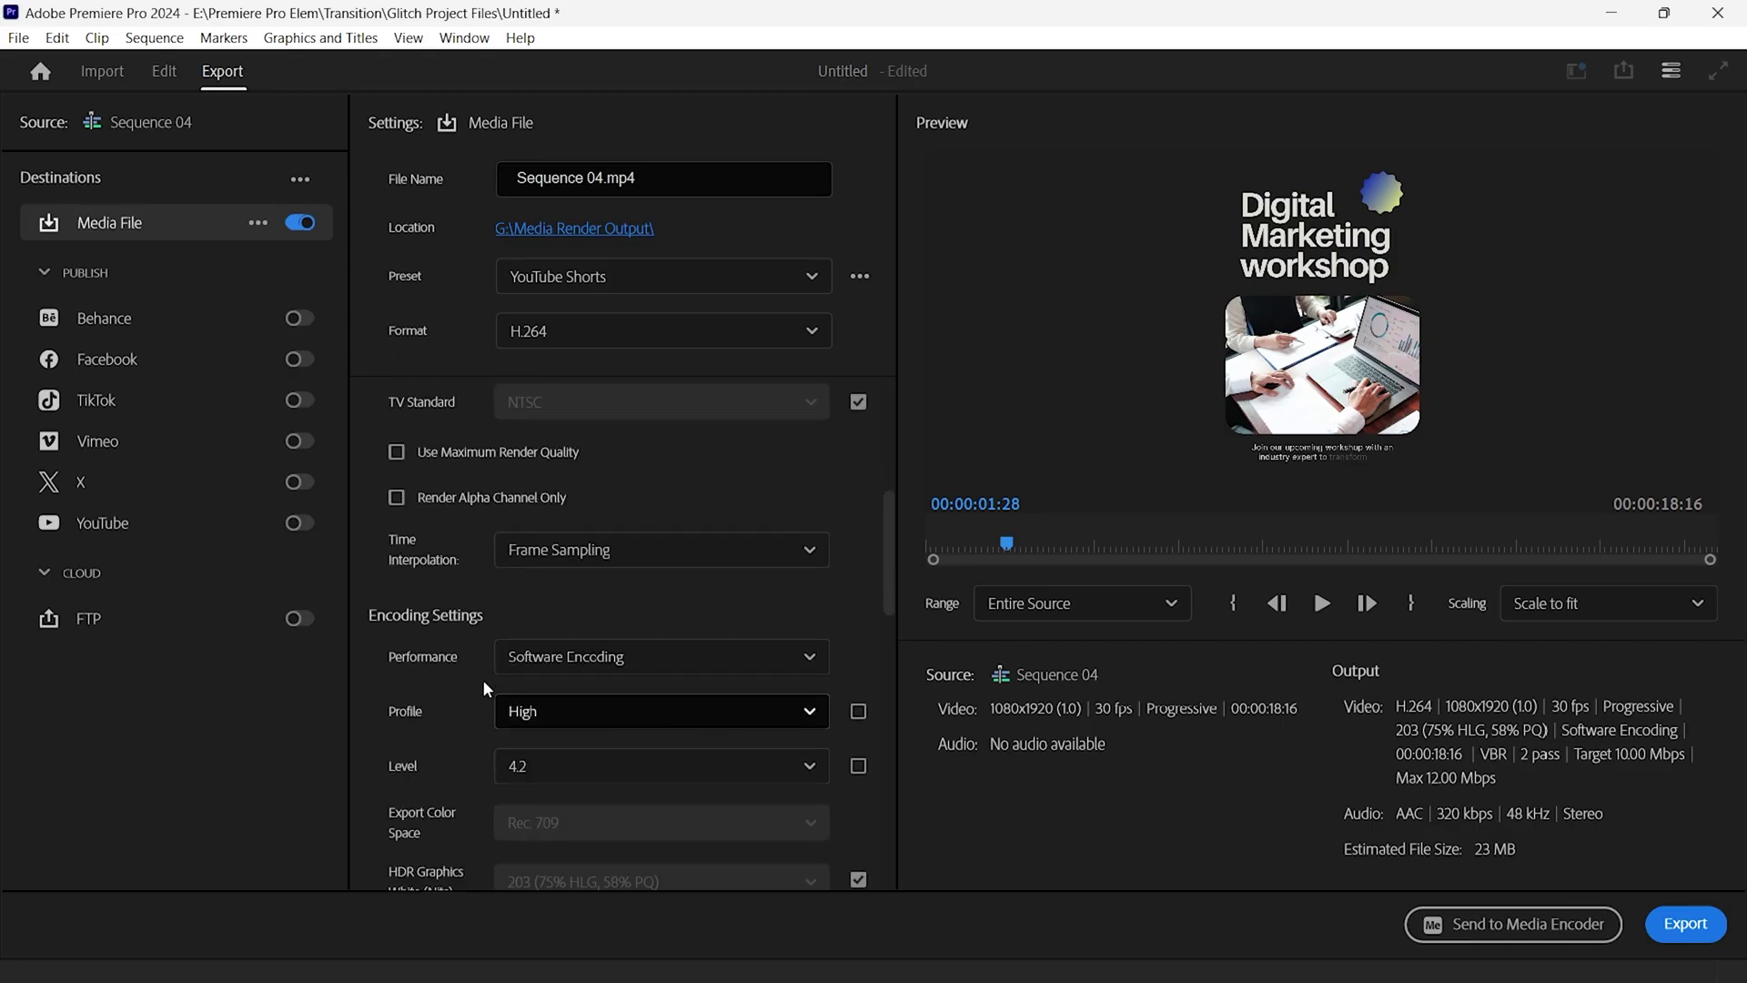